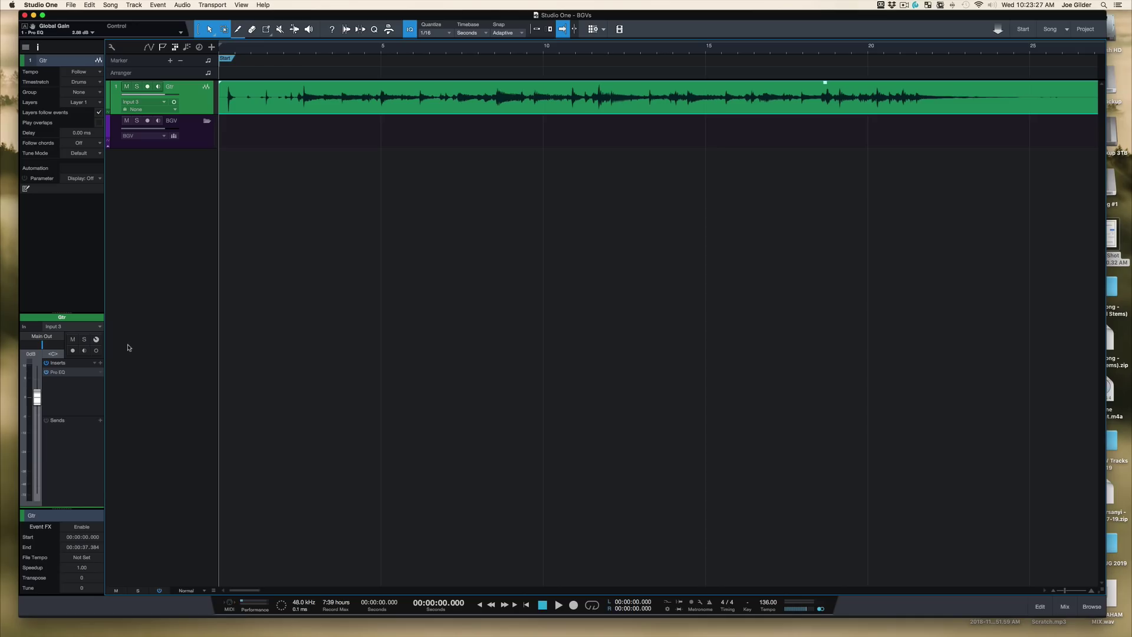
# In the Preview screenshot, mark the comment suggesting I ii IV V, then close the screenshot.
pyautogui.press('super+Tab')
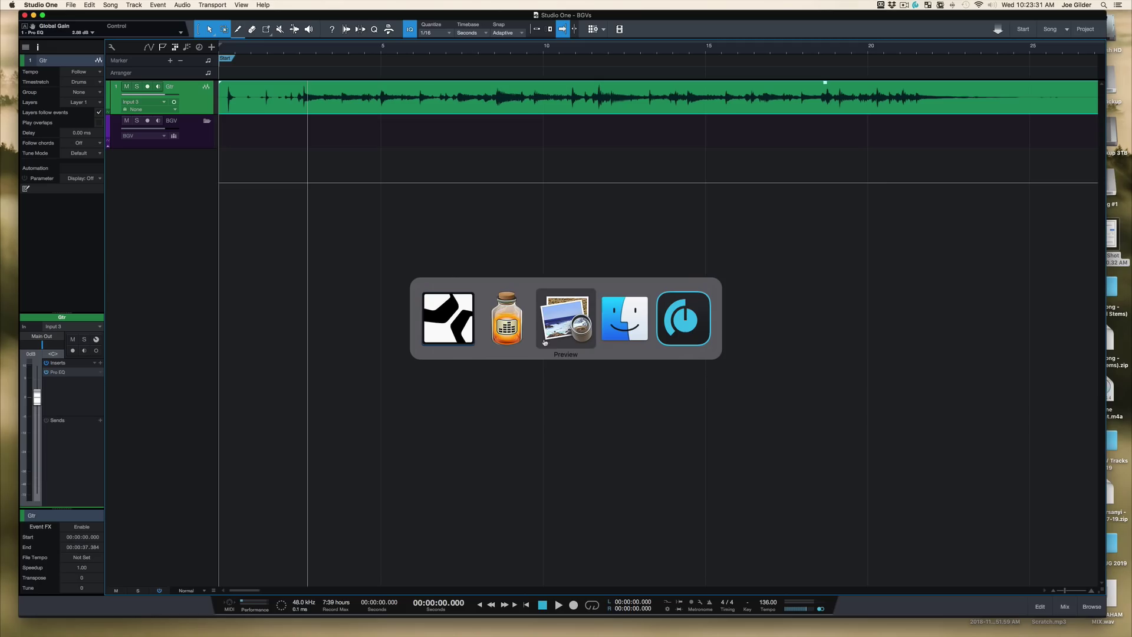
pyautogui.click(545, 339)
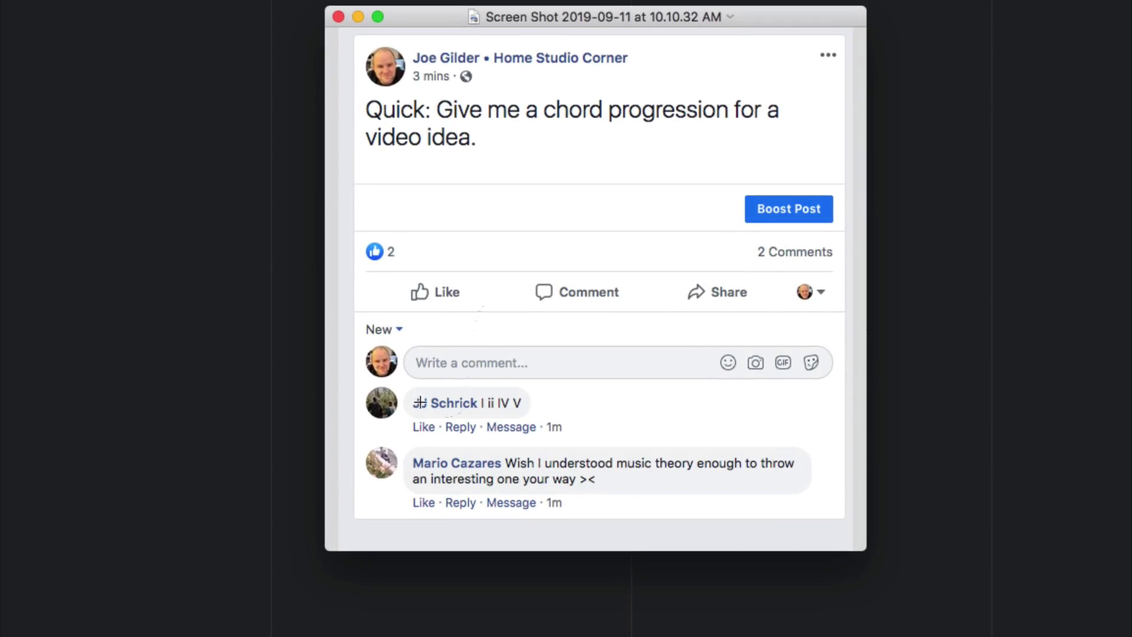
pyautogui.moveTo(364, 385); pyautogui.dragTo(571, 444)
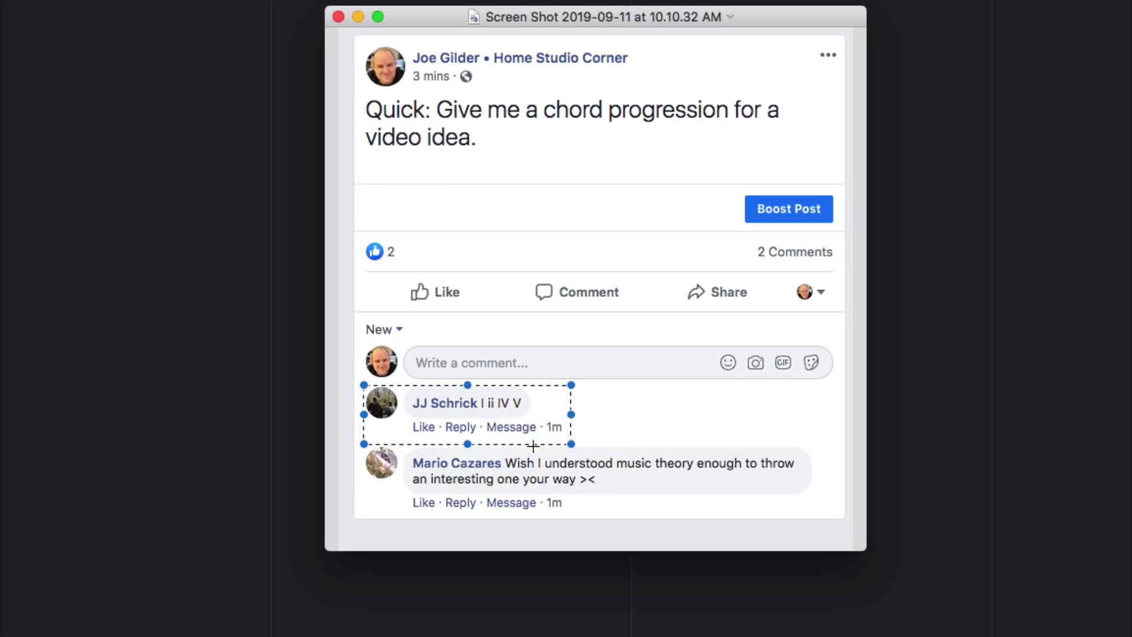
pyautogui.click(626, 398)
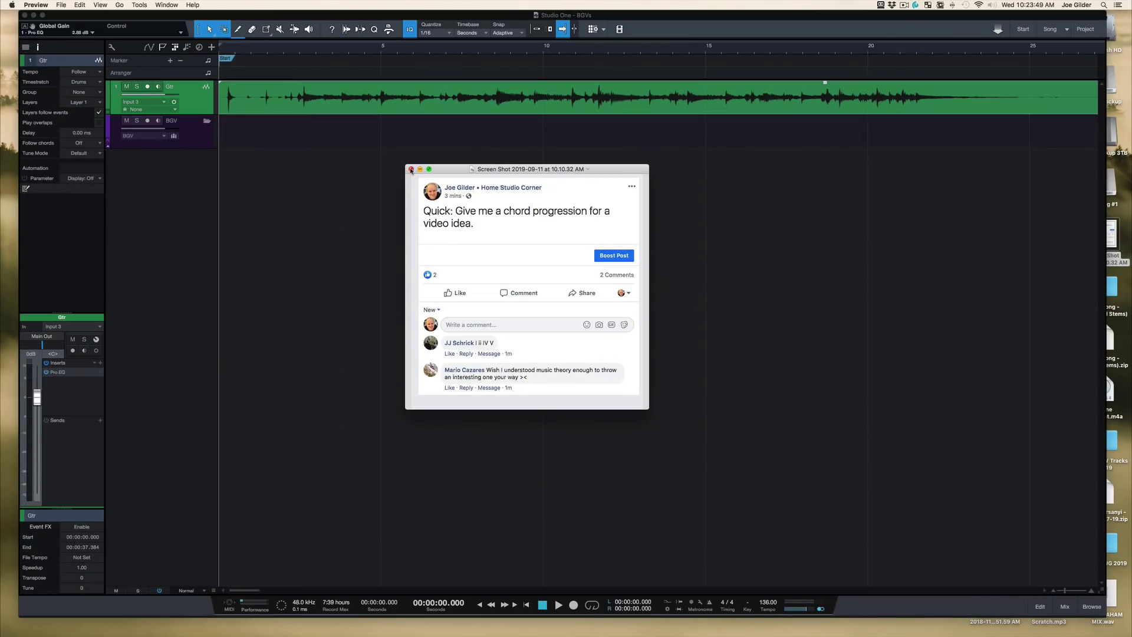
pyautogui.click(411, 169)
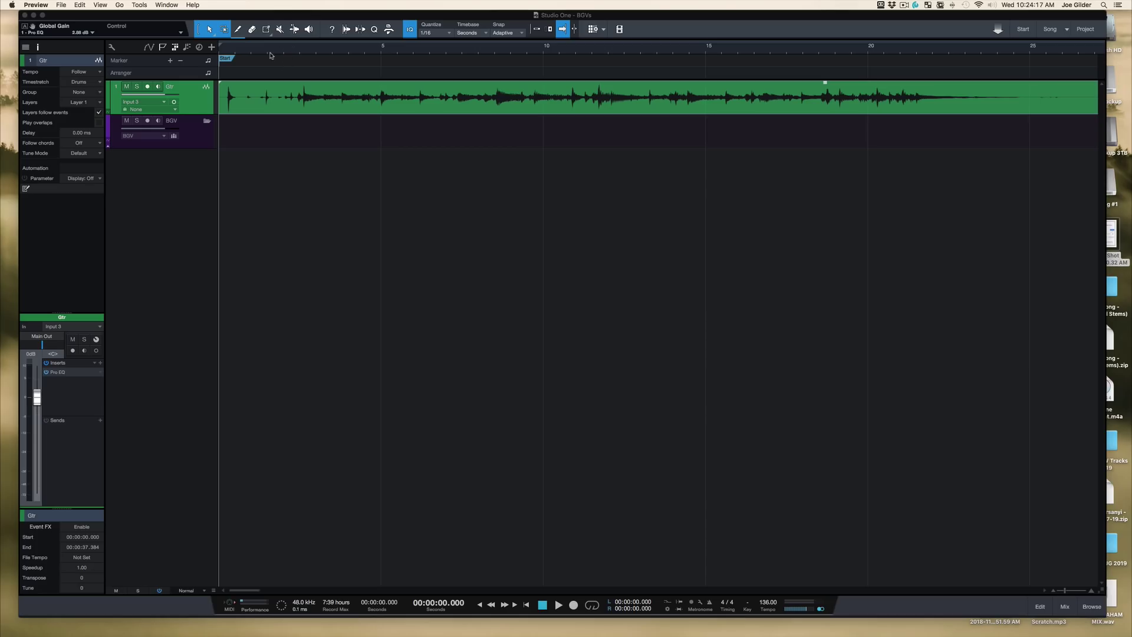
# Back in Studio One, play the guitar track and stop it.
pyautogui.click(276, 19)
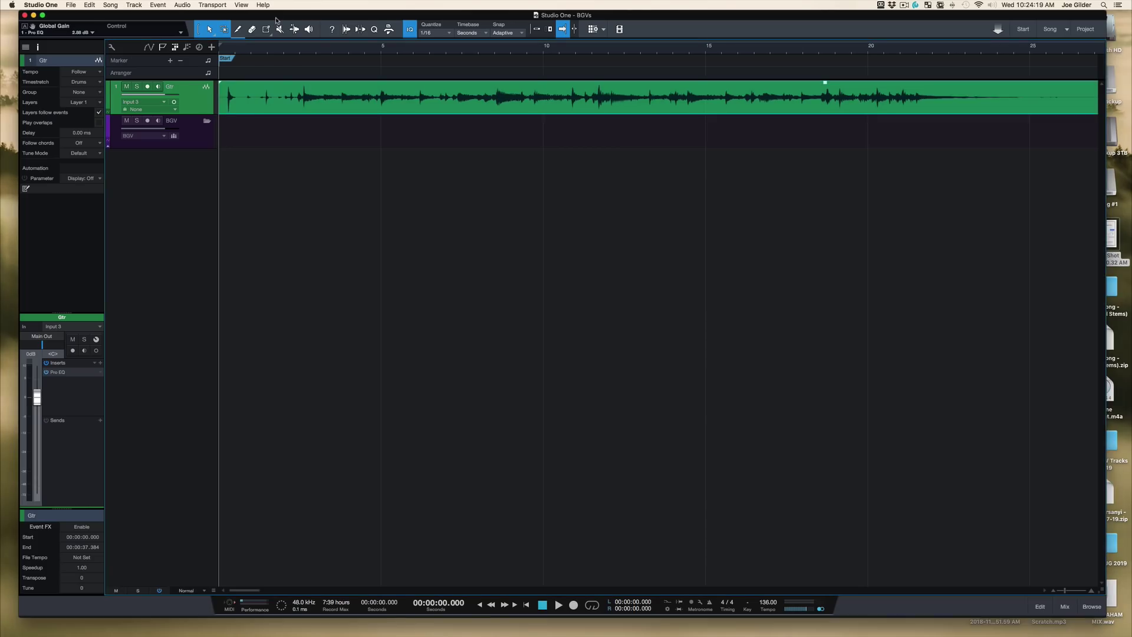
pyautogui.press('space')
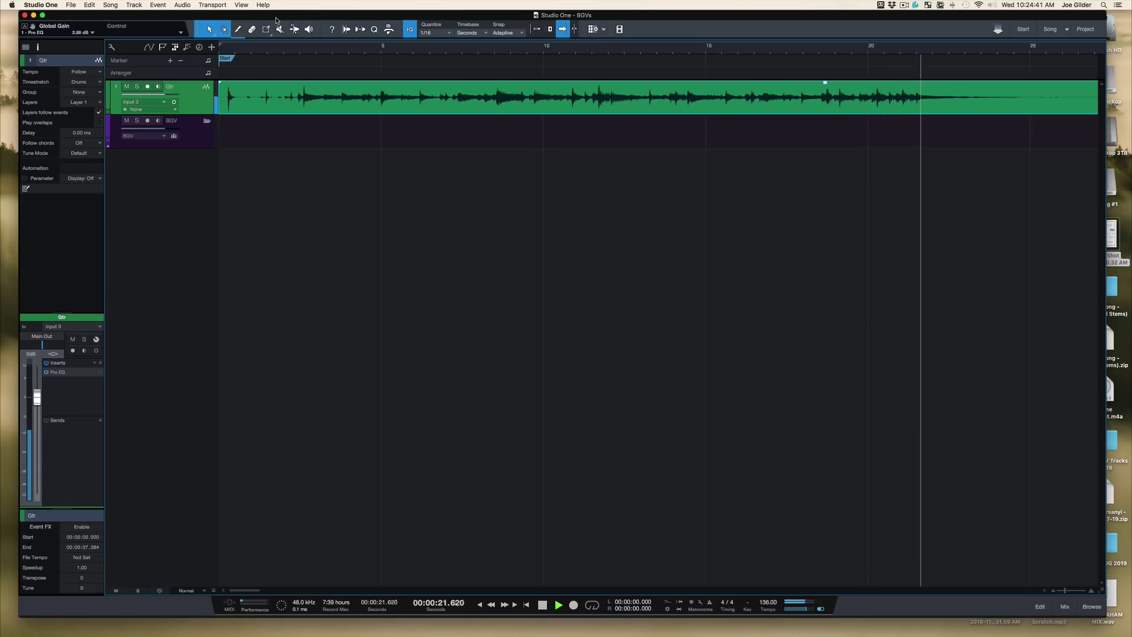
pyautogui.press('space')
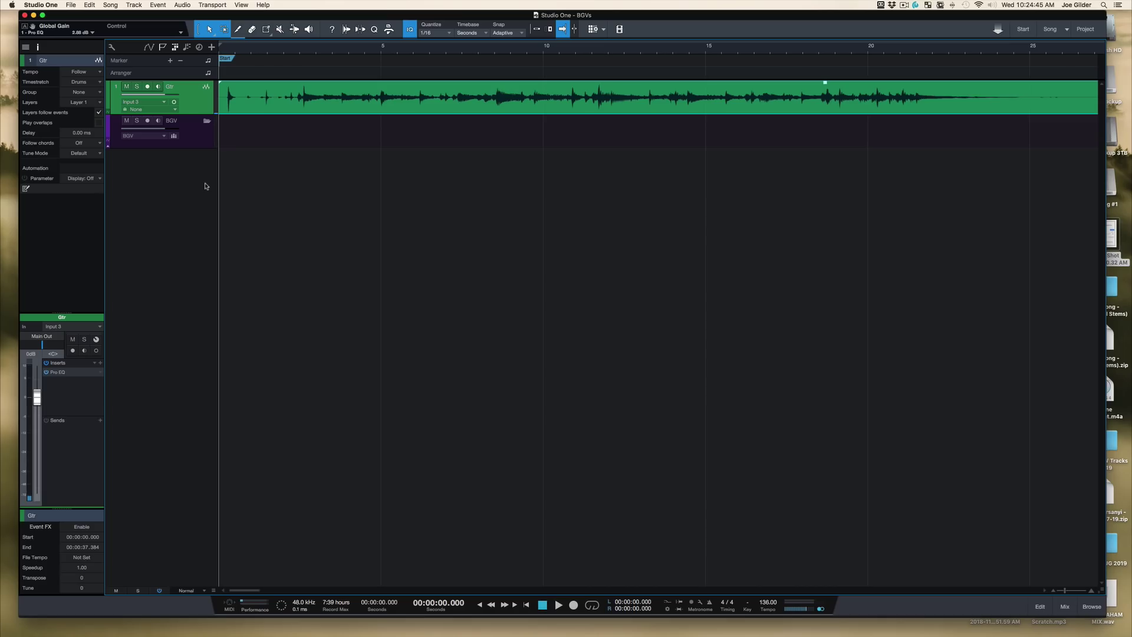
# In the BGV folder, add 8 tracks named BGV, coloured purple, Mono format, recording from Input 3.
pyautogui.click(203, 140)
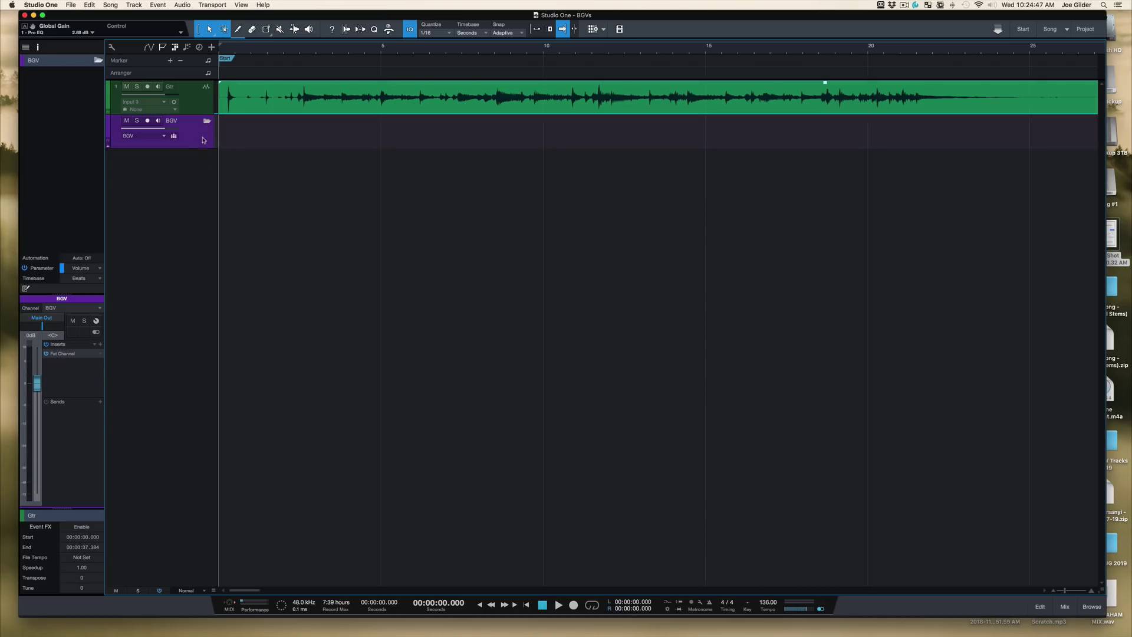
pyautogui.doubleClick(198, 165)
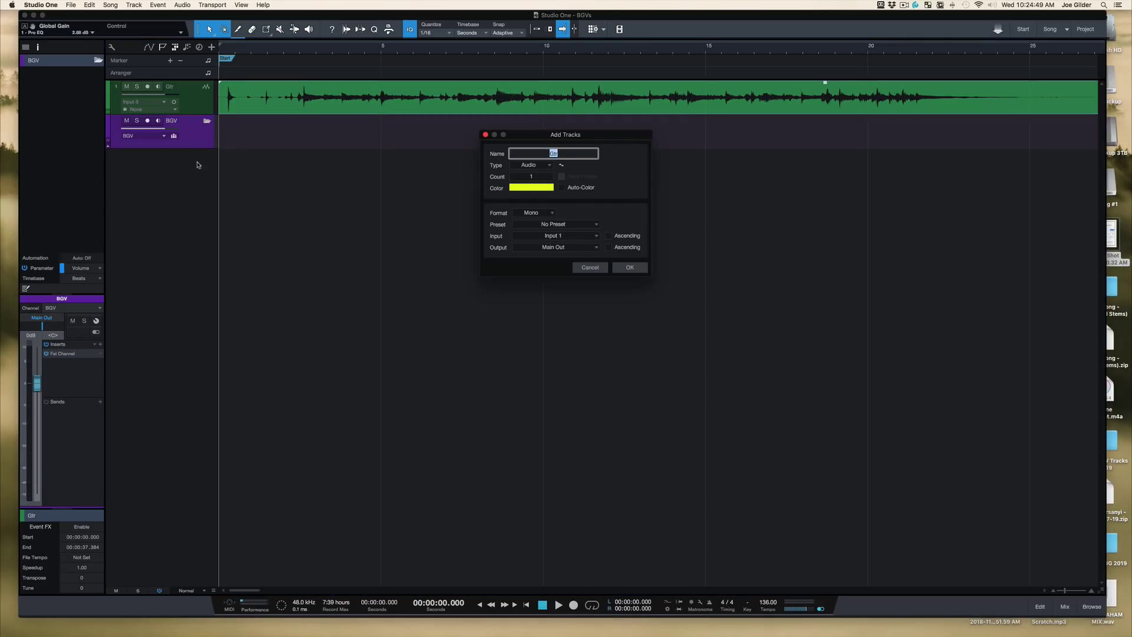
pyautogui.write('BGV')
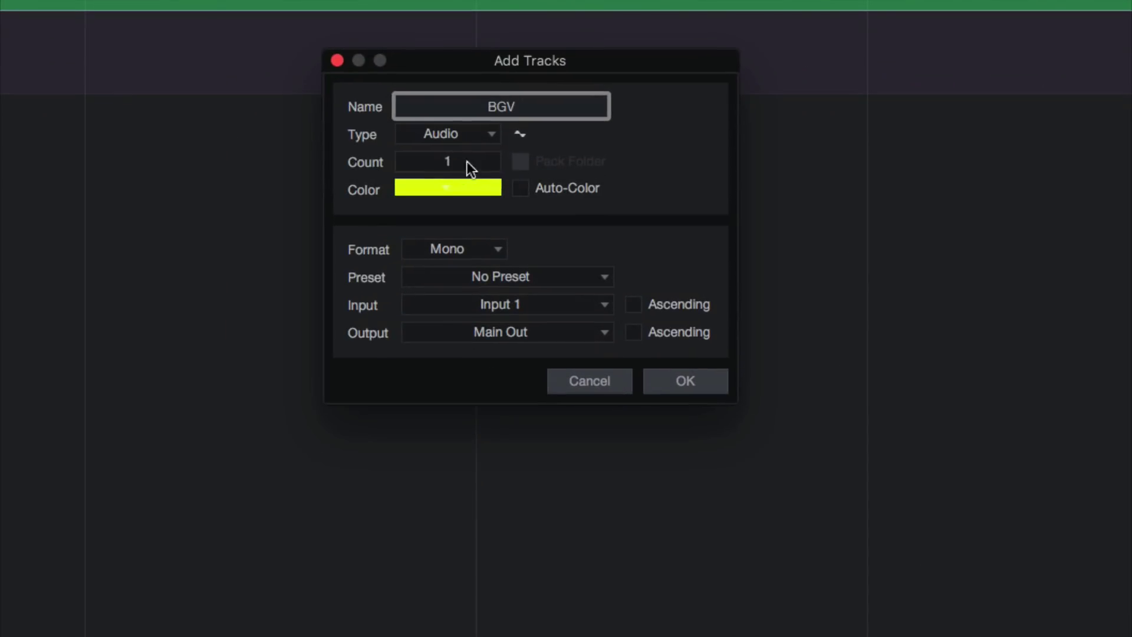
pyautogui.click(467, 162)
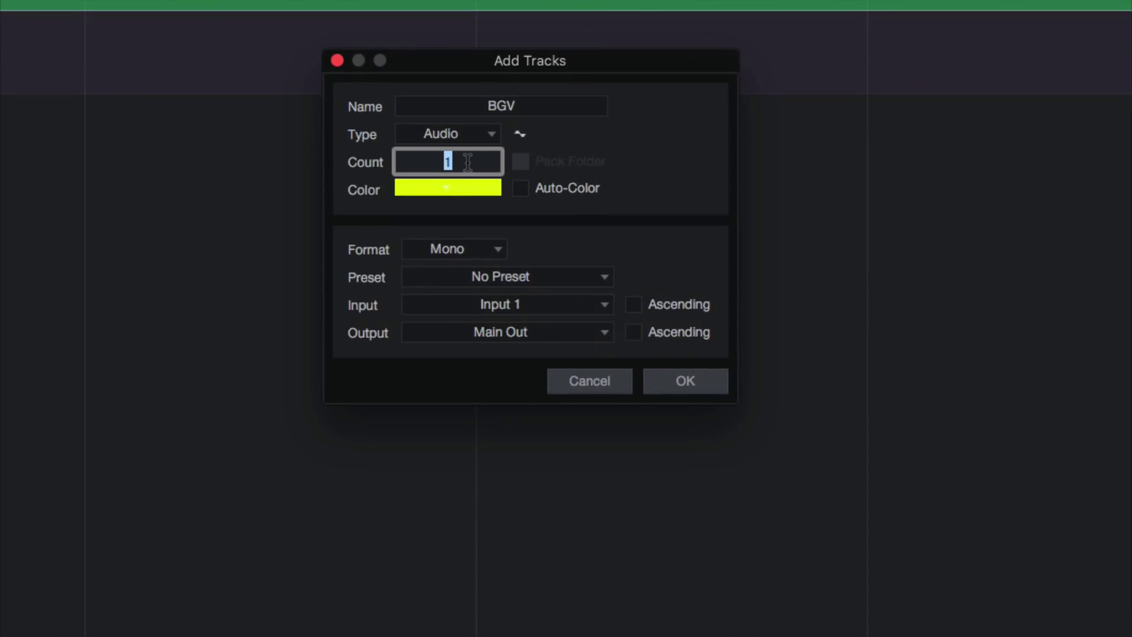
pyautogui.write('8')
pyautogui.click(474, 189)
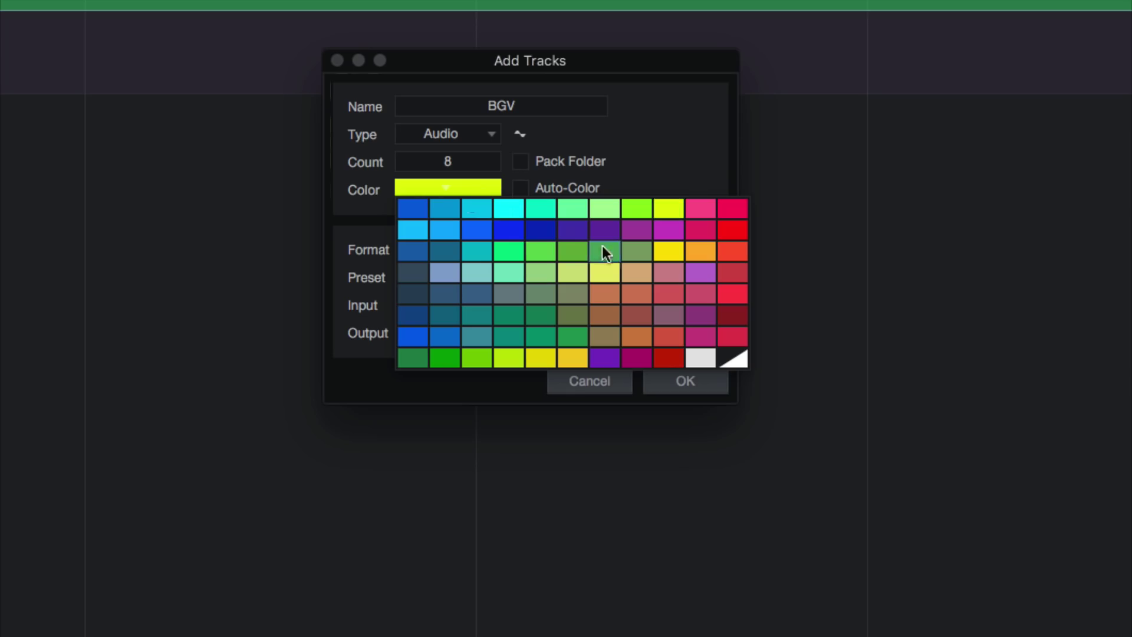
pyautogui.click(600, 360)
pyautogui.click(459, 249)
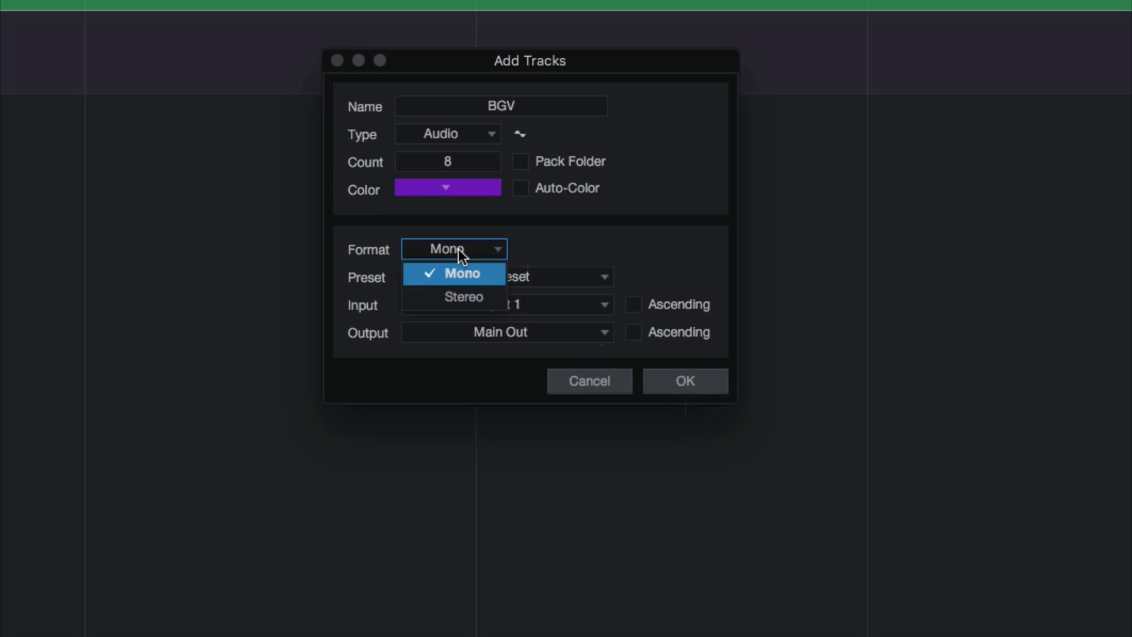
pyautogui.click(533, 246)
pyautogui.click(513, 304)
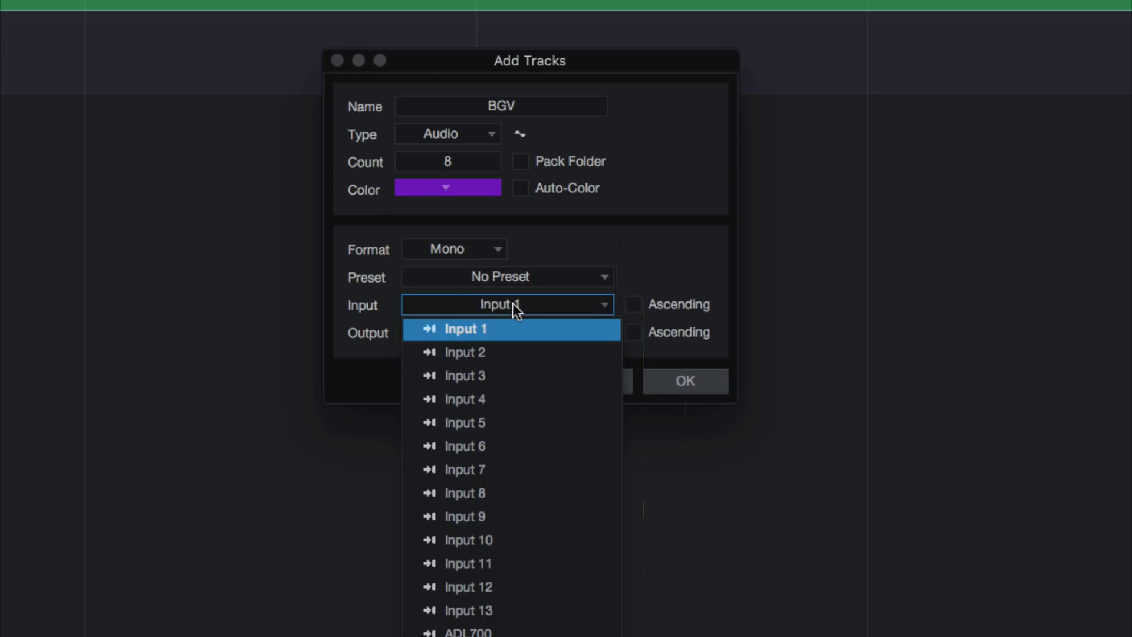
pyautogui.click(485, 377)
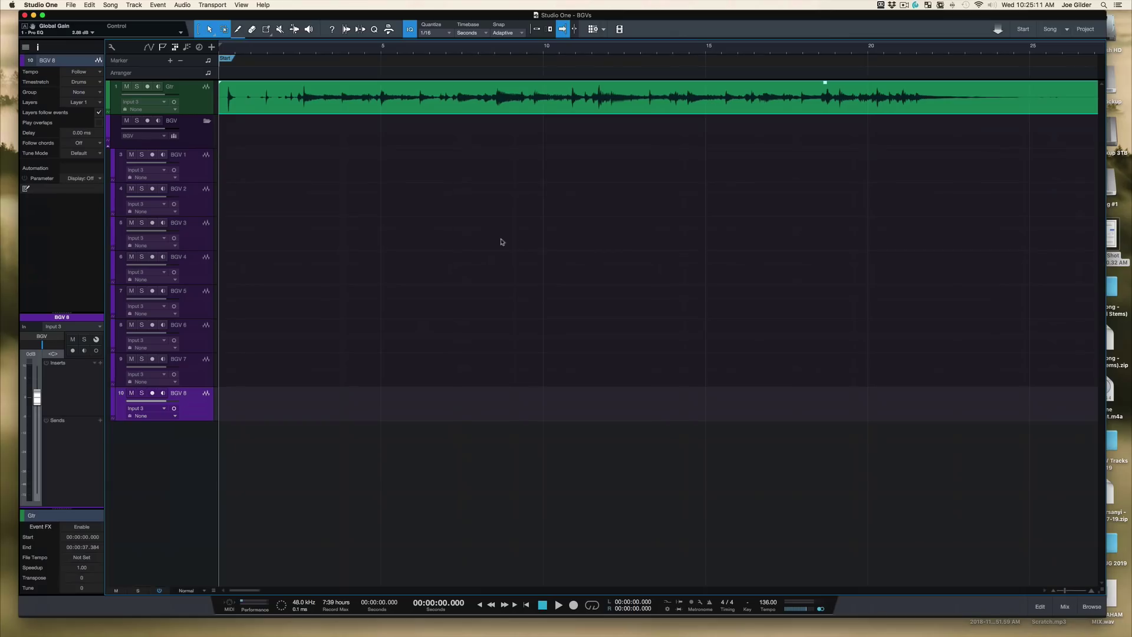
# Select BGV 1–8 and take them out of the BGV folder, then put them back in.
pyautogui.click(202, 172)
pyautogui.keyDown('shift'); pyautogui.click(204, 401); pyautogui.keyUp('shift')
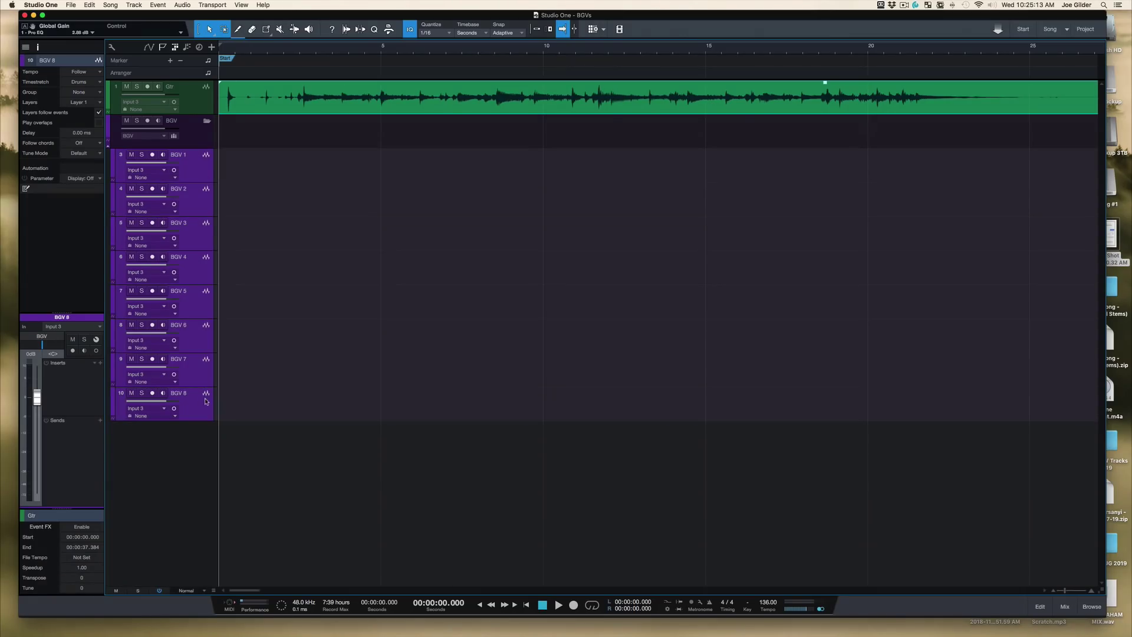
pyautogui.click(197, 141)
pyautogui.click(196, 144)
# In the mixer, move the BGV folder and BGV 1–8 channels to directly after Gtr.
pyautogui.press('F3')
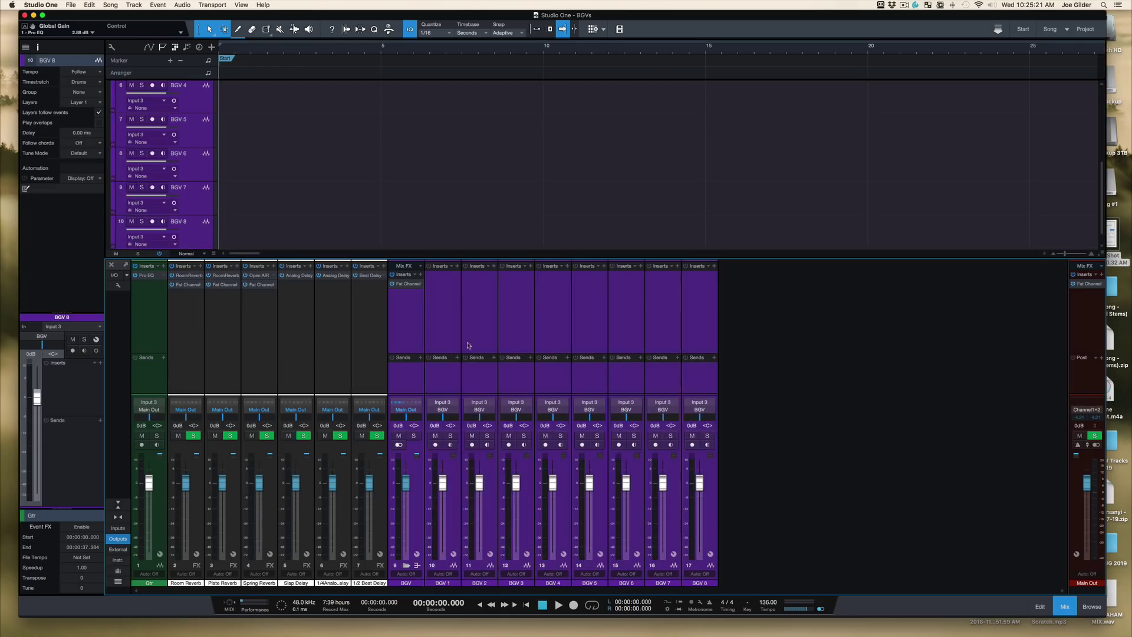
pyautogui.keyDown('shift'); pyautogui.click(698, 375); pyautogui.keyUp('shift')
pyautogui.moveTo(406, 371); pyautogui.dragTo(173, 366)
pyautogui.click(208, 366)
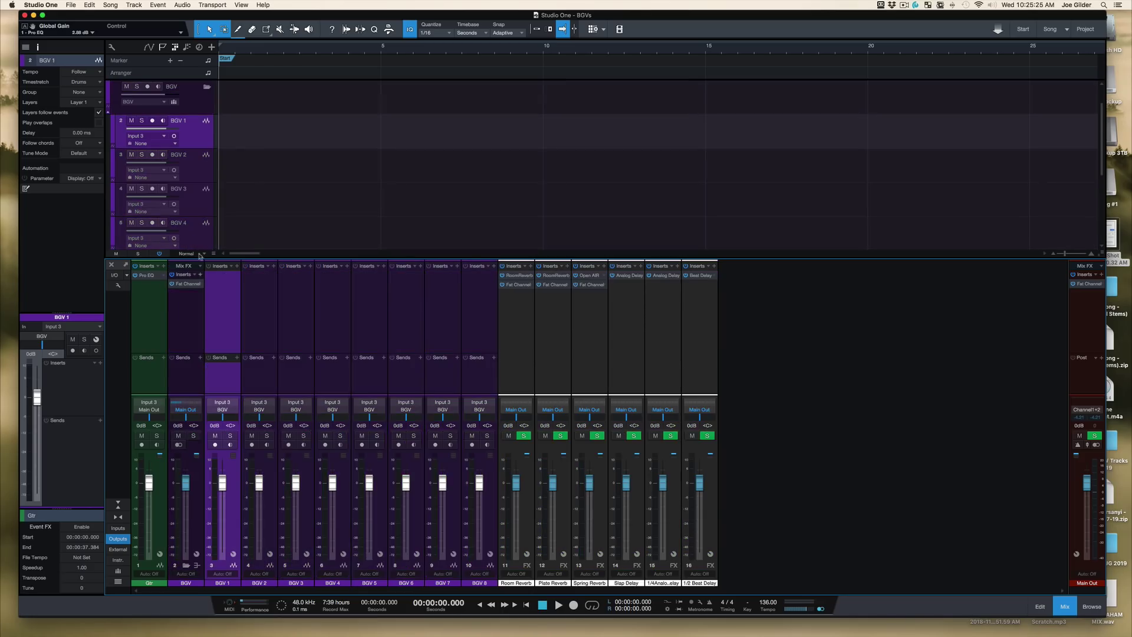
pyautogui.press('F3')
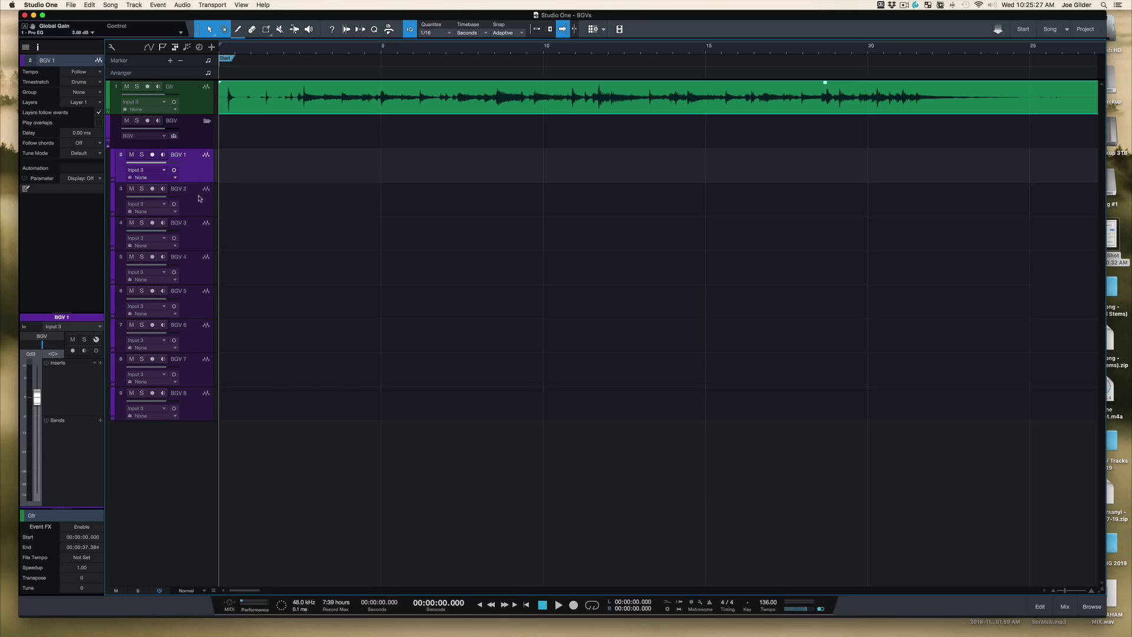
# In the mixer, pan BGV 1, 3, 5 and 7 hard left and BGV 2, 4, 6 and 8 hard right.
pyautogui.press('F3')
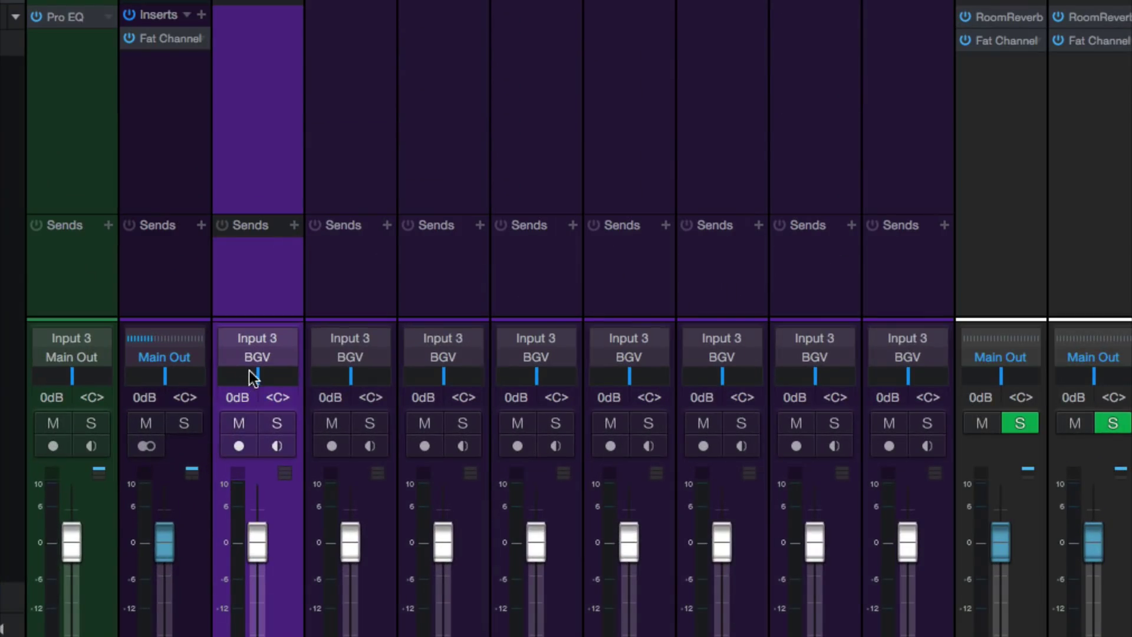
pyautogui.moveTo(222, 417); pyautogui.dragTo(179, 420)
pyautogui.moveTo(347, 377); pyautogui.dragTo(378, 377)
pyautogui.moveTo(533, 377)
pyautogui.mouseDown()
pyautogui.moveTo(640, 379)
pyautogui.moveTo(554, 380)
pyautogui.mouseUp()
pyautogui.moveTo(745, 376); pyautogui.dragTo(767, 378)
pyautogui.moveTo(897, 377); pyautogui.dragTo(943, 380)
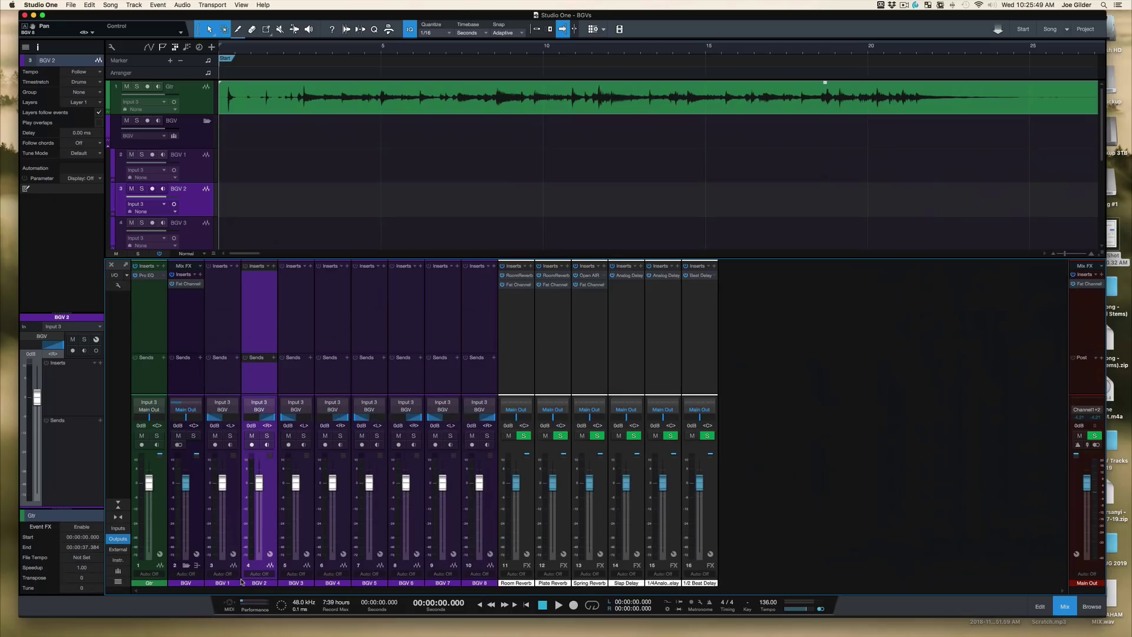
pyautogui.press('F3')
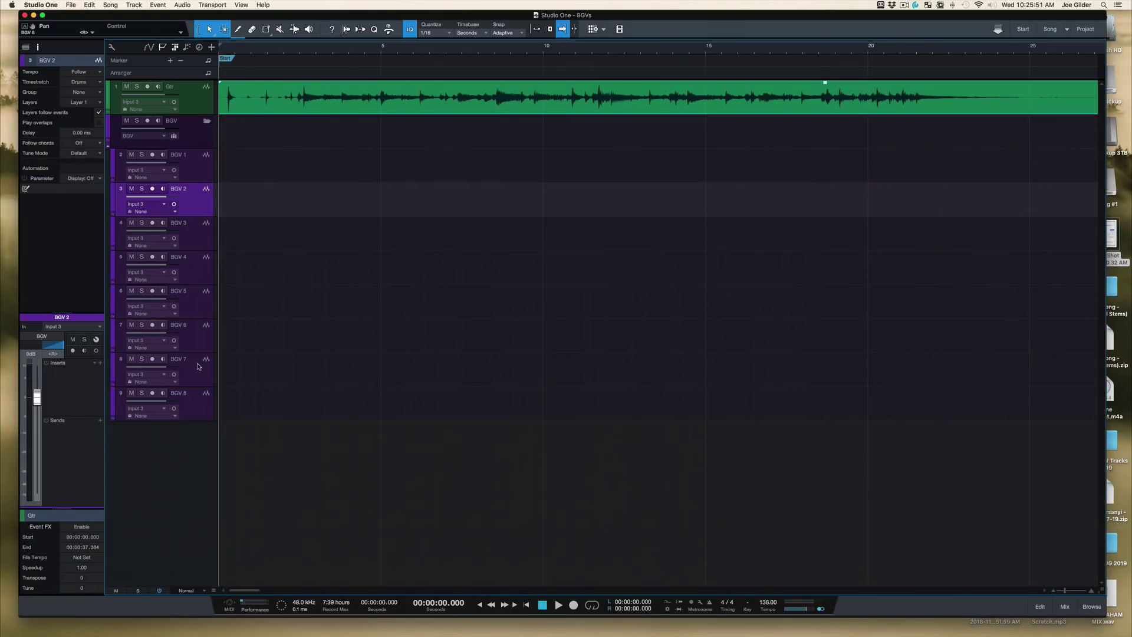
# Select BGV 1 and arm it for recording.
pyautogui.click(187, 168)
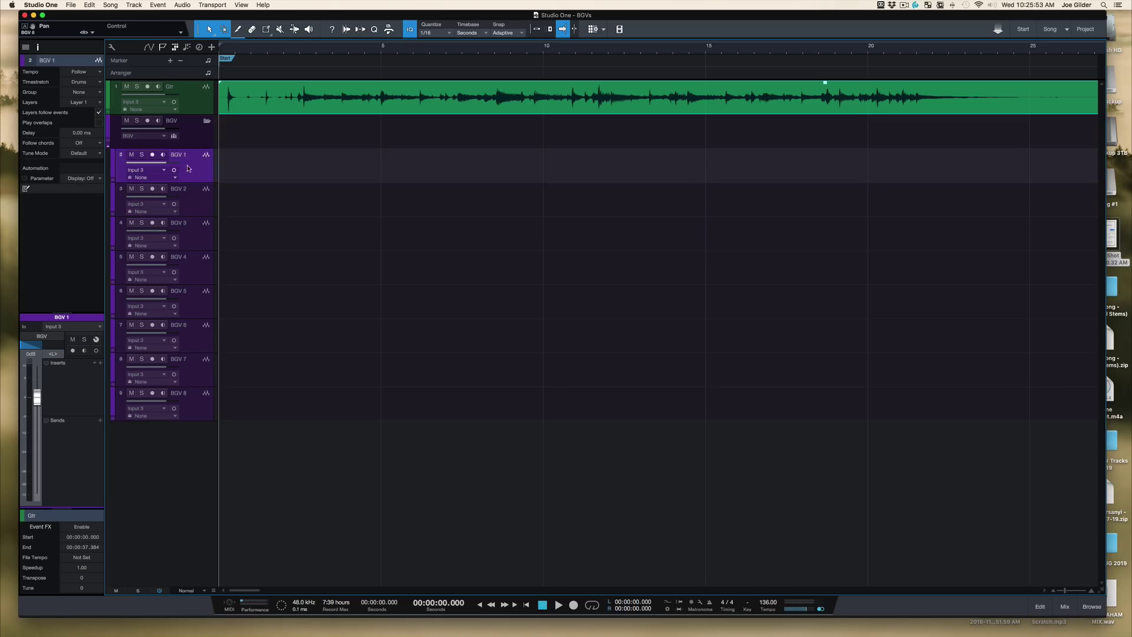
pyautogui.click(152, 155)
pyautogui.click(152, 155)
pyautogui.click(152, 155)
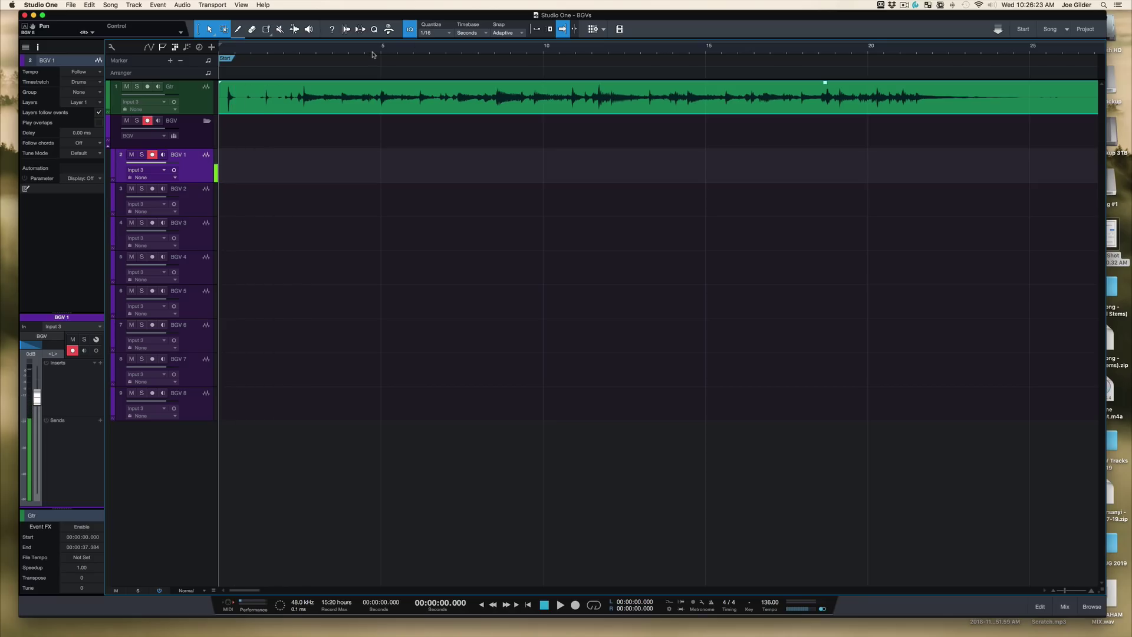
# Audition briefly from about 5 seconds, then return to the song start and record onto BGV 1.
pyautogui.click(370, 52)
pyautogui.press('space')
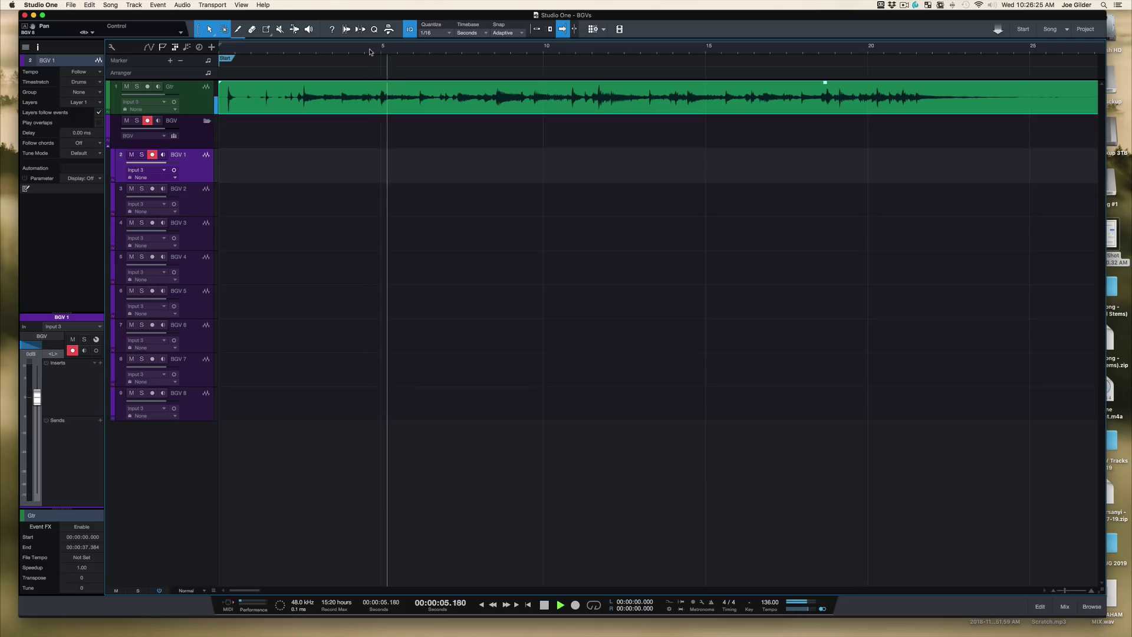
pyautogui.press('space')
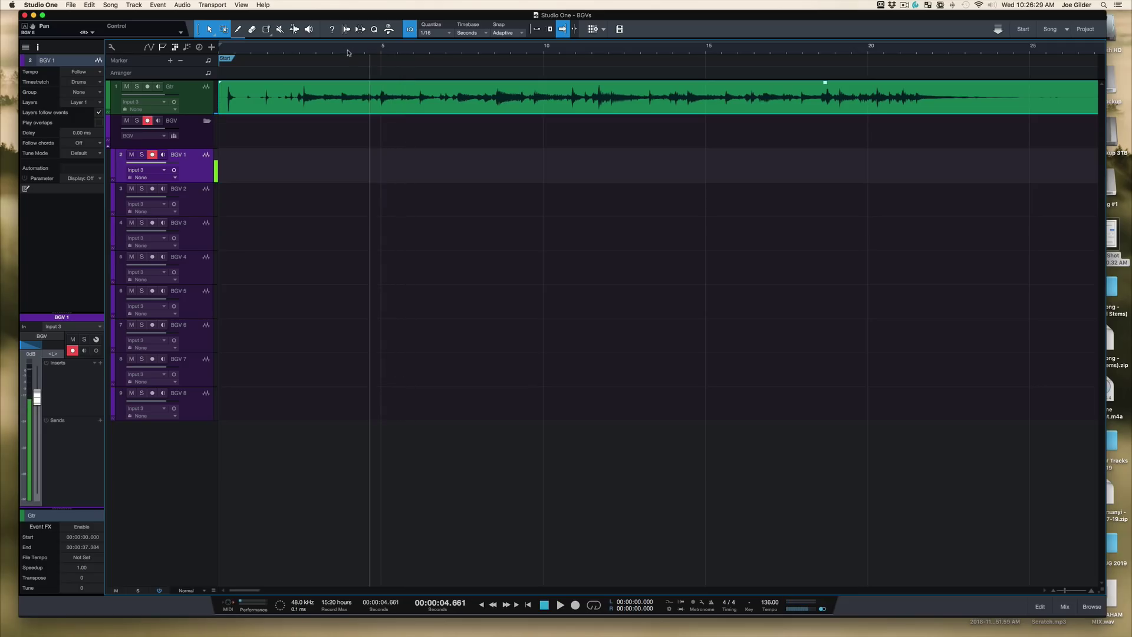
pyautogui.click(293, 52)
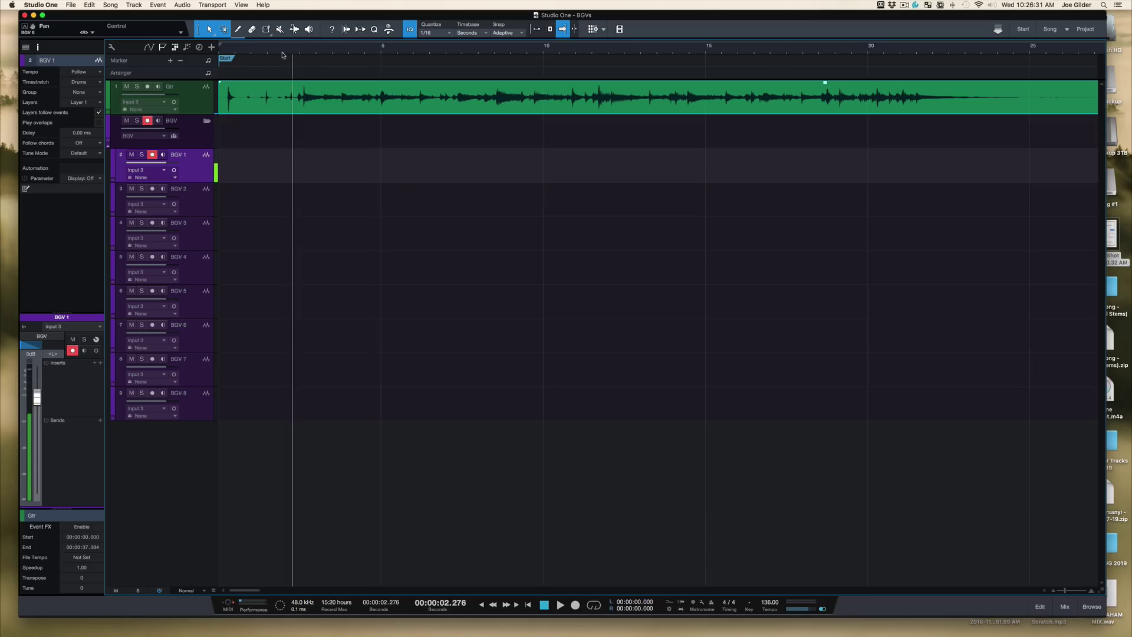
pyautogui.press('Home')
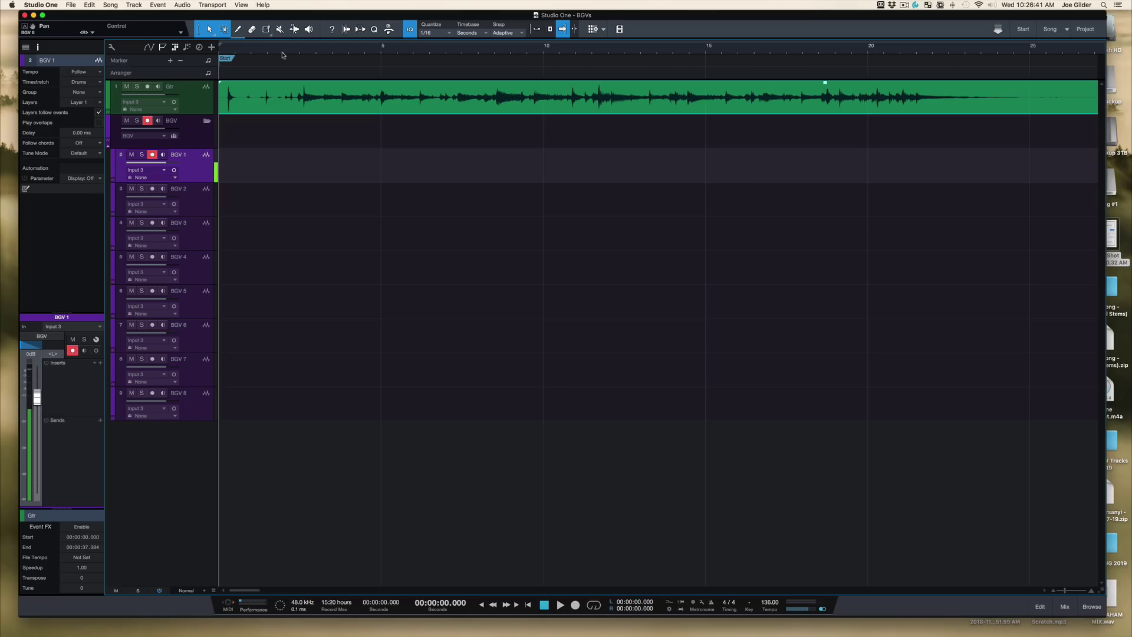
pyautogui.press('KP_Multiply')
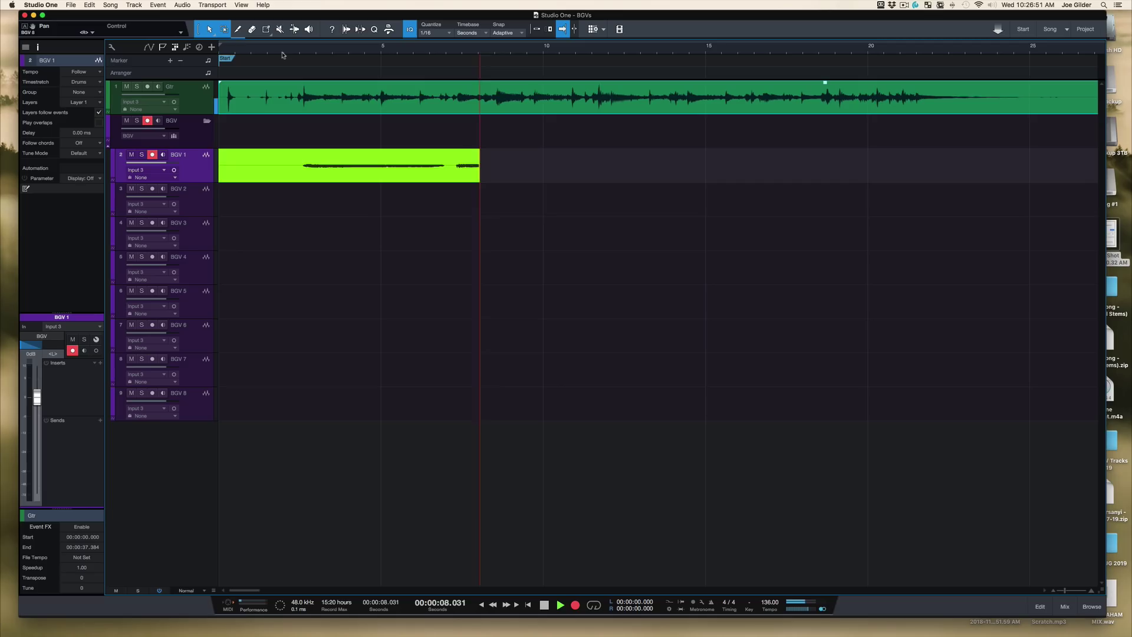
# Stop and undo the BGV 1 take, then record a new 12.5-second take.
pyautogui.press('space')
pyautogui.hotkey('ctrl', 'z')
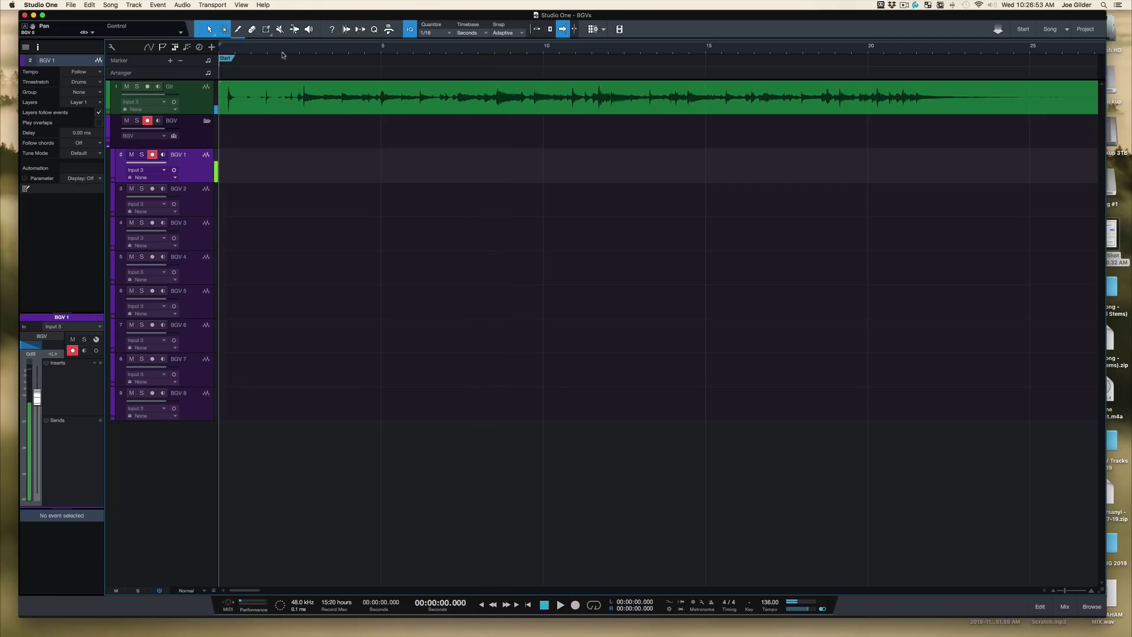
pyautogui.press('KP_Multiply')
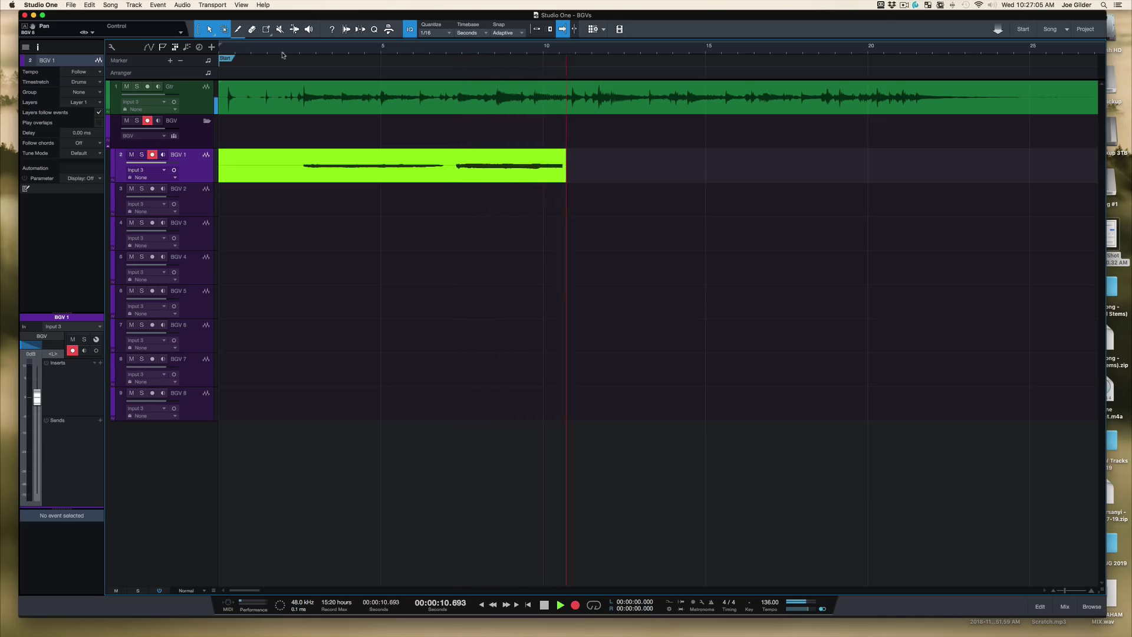
pyautogui.press('space')
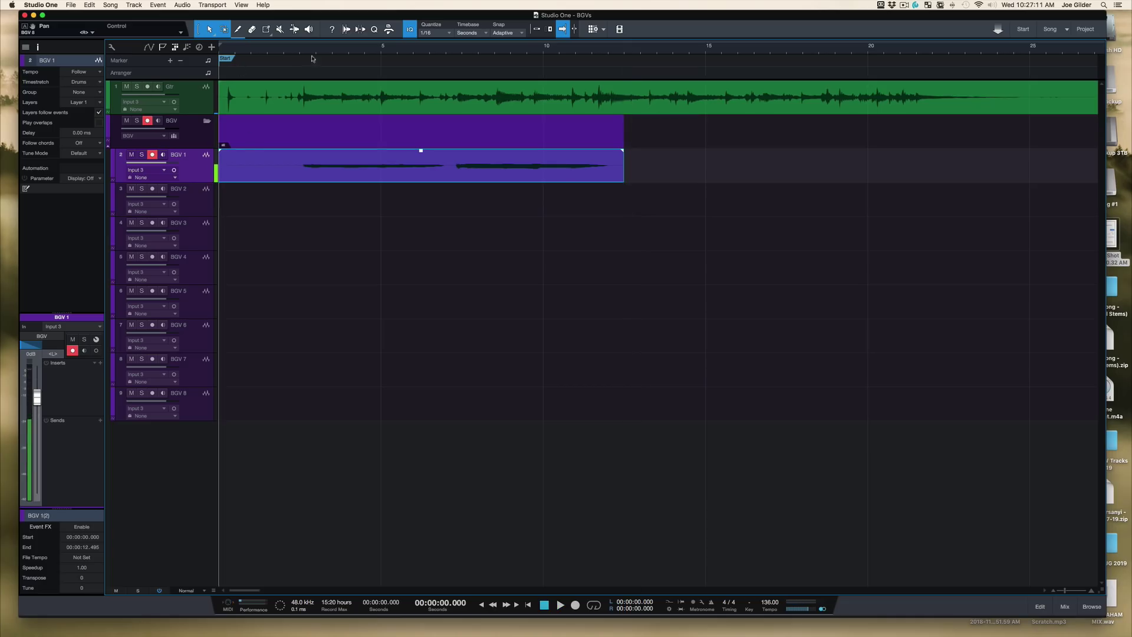
# Play the new take back from about 2.4 seconds, then open the mixer console.
pyautogui.click(297, 55)
pyautogui.press('space')
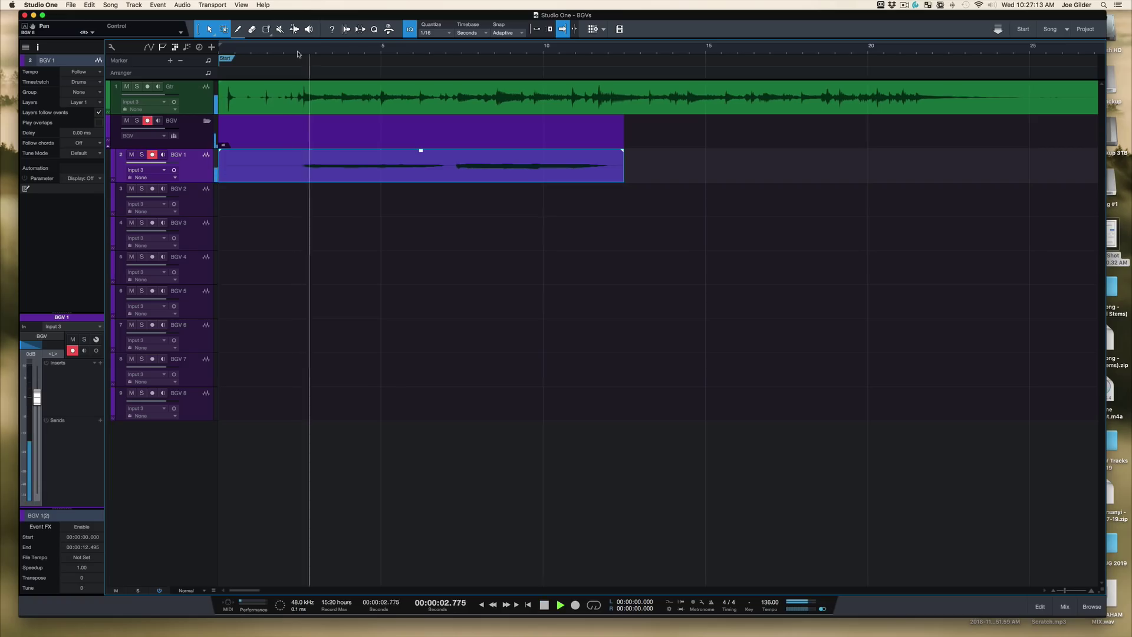
pyautogui.press('space')
pyautogui.press('F3')
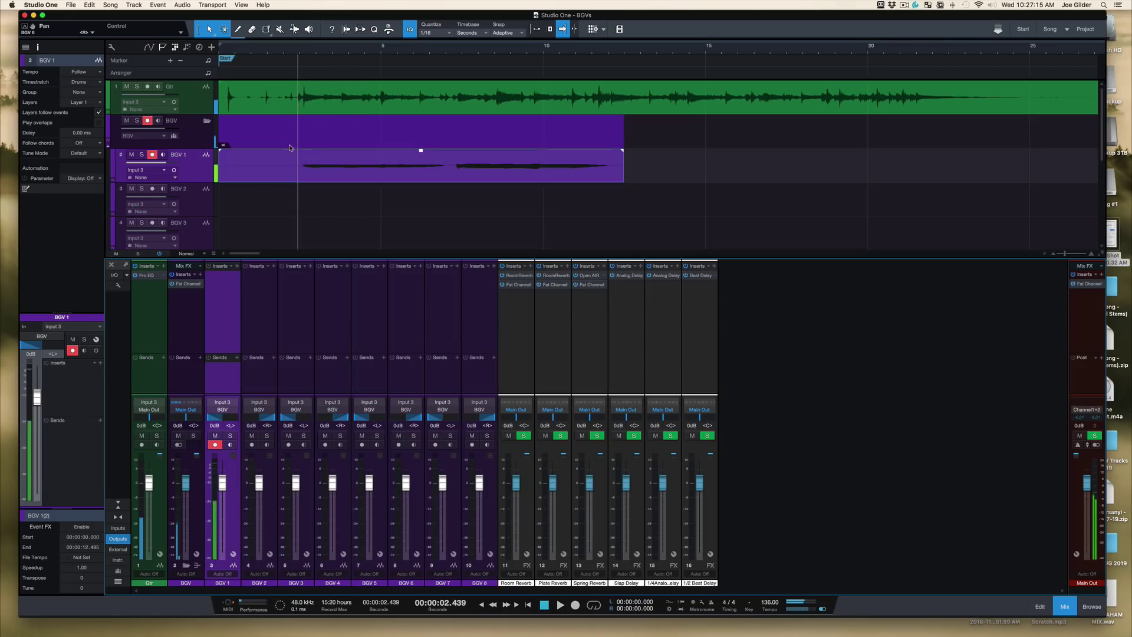
# Insert a Pro EQ on the BGV bus from the effects browser.
pyautogui.click(185, 296)
pyautogui.press('F5')
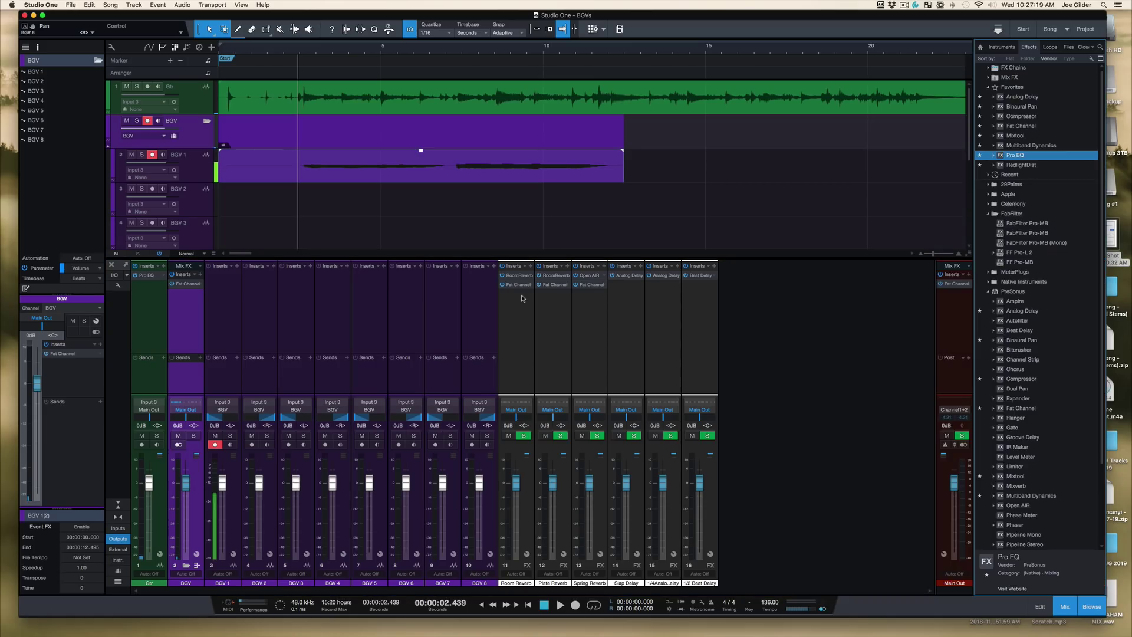
pyautogui.moveTo(1016, 158); pyautogui.dragTo(187, 286)
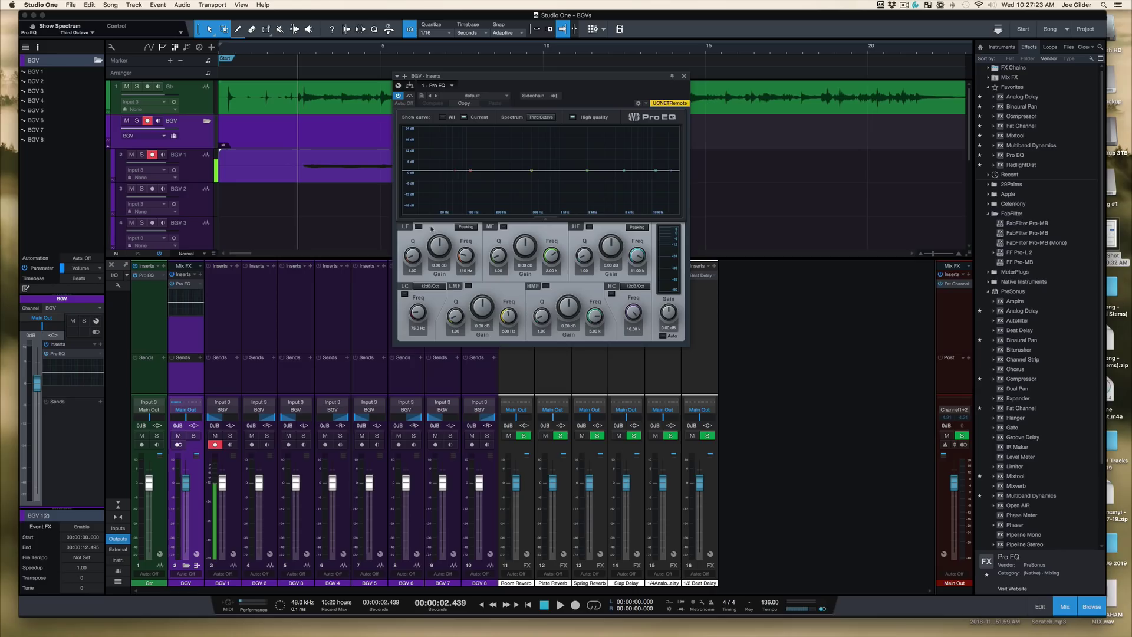
# Enable the EQ low cut at 86.1 Hz, dip the low-mid at 345 Hz, and lift the high-mid at 6.73 kHz.
pyautogui.moveTo(533, 171); pyautogui.dragTo(497, 183)
pyautogui.click(405, 294)
pyautogui.moveTo(417, 312); pyautogui.dragTo(417, 309)
pyautogui.moveTo(497, 184); pyautogui.dragTo(517, 188)
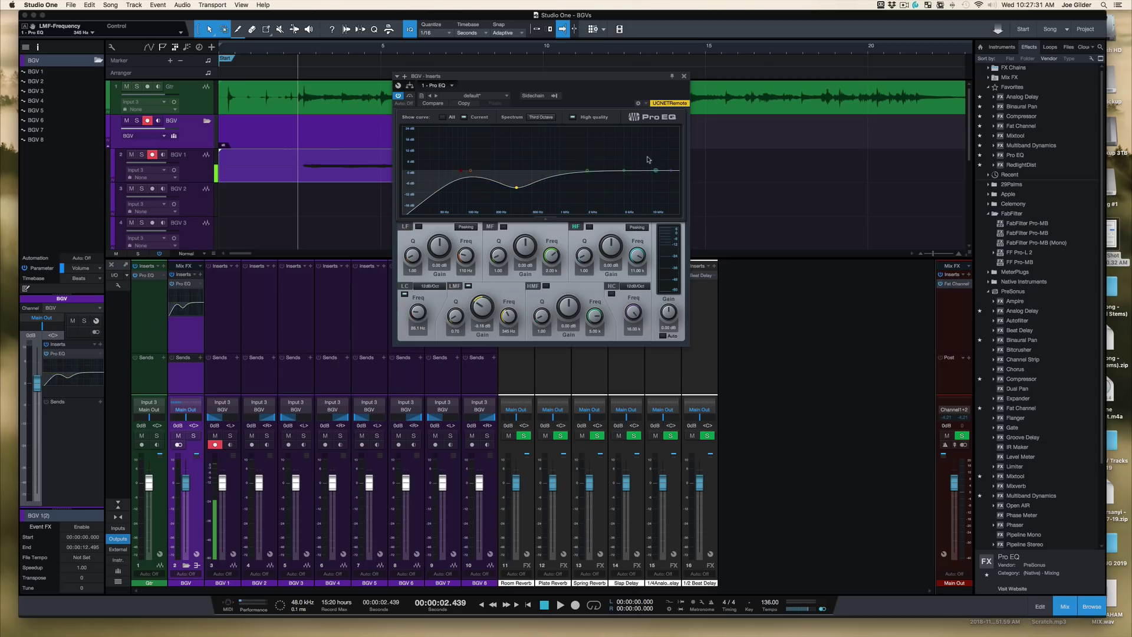
pyautogui.moveTo(626, 170); pyautogui.dragTo(635, 162)
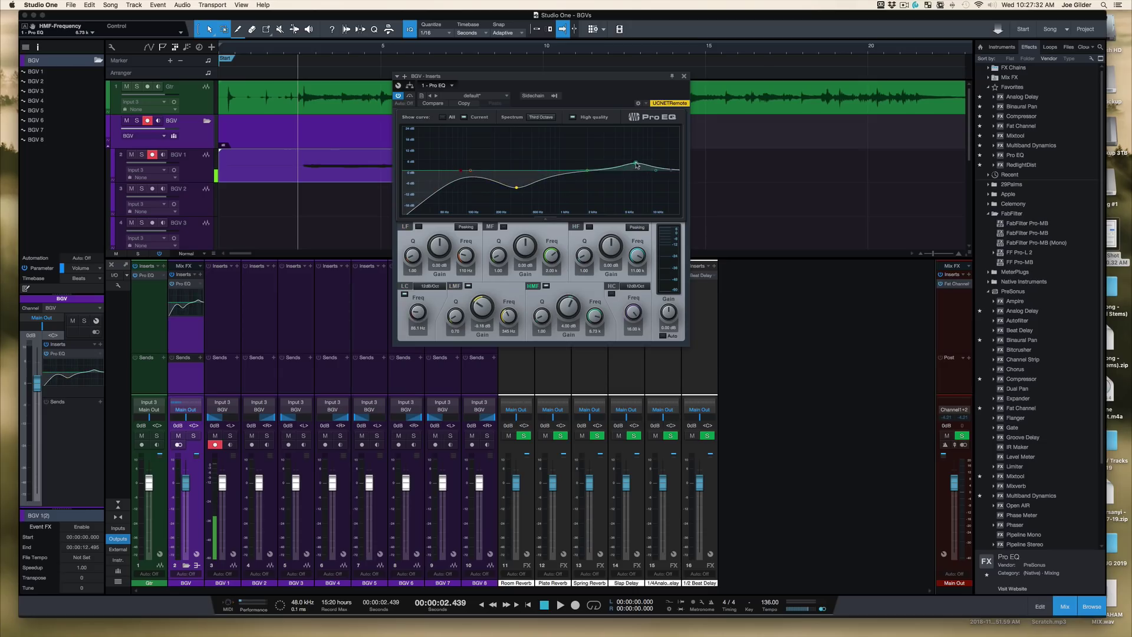
# Audition the soloed harmonies while raising the low cut to 172 Hz and global gain to 1.44 dB.
pyautogui.click(230, 436)
pyautogui.press('space')
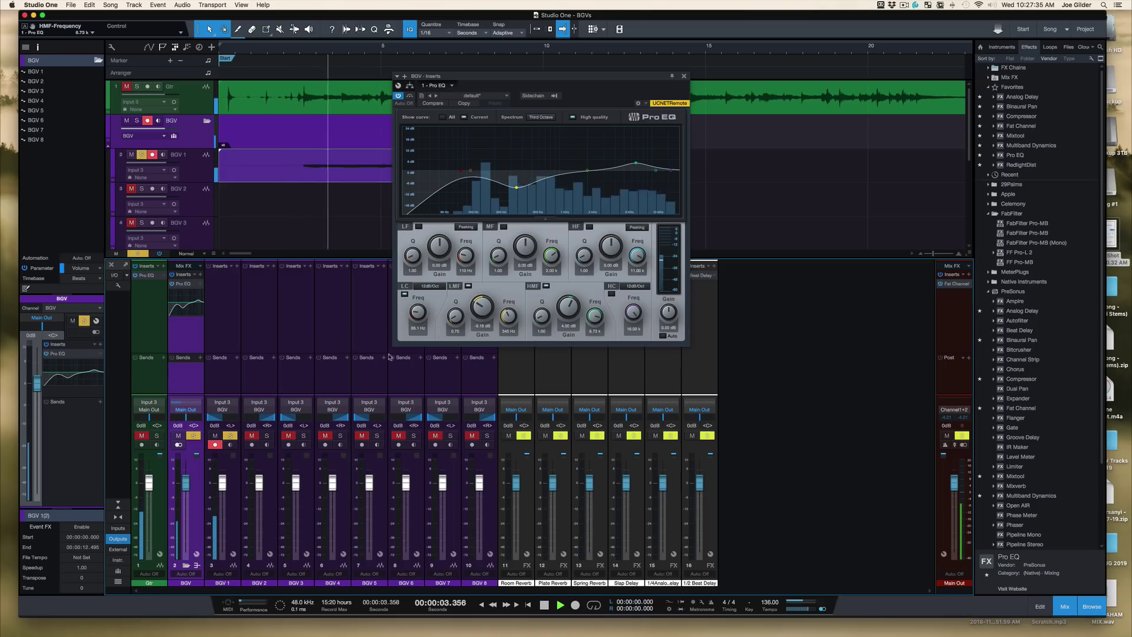
pyautogui.moveTo(416, 321); pyautogui.dragTo(417, 308)
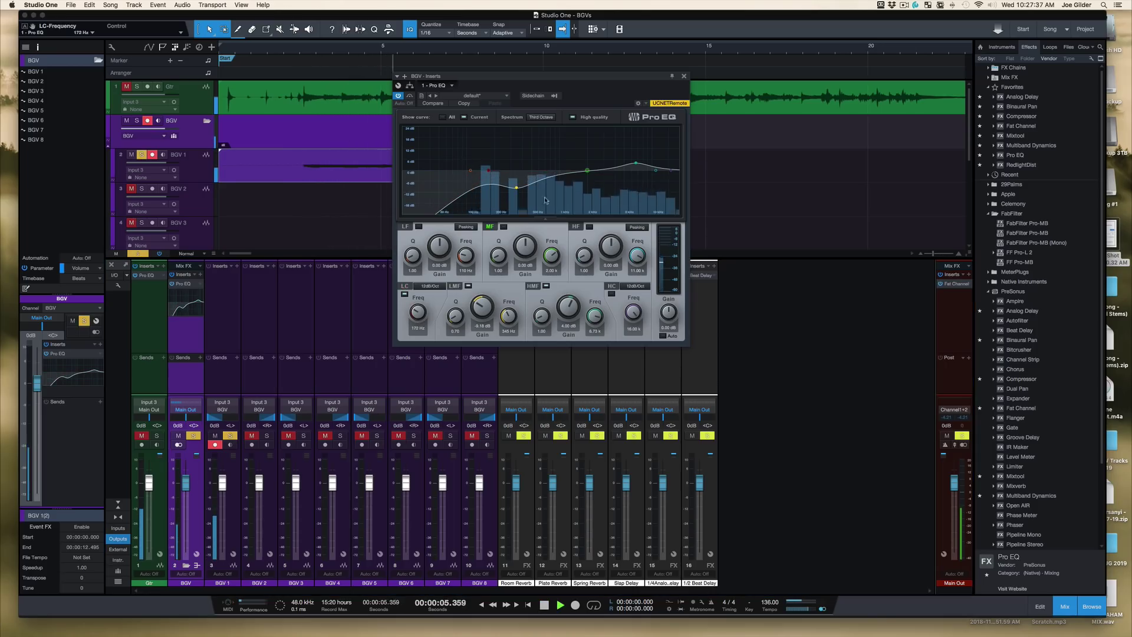
pyautogui.press('space')
pyautogui.moveTo(669, 315); pyautogui.dragTo(670, 313)
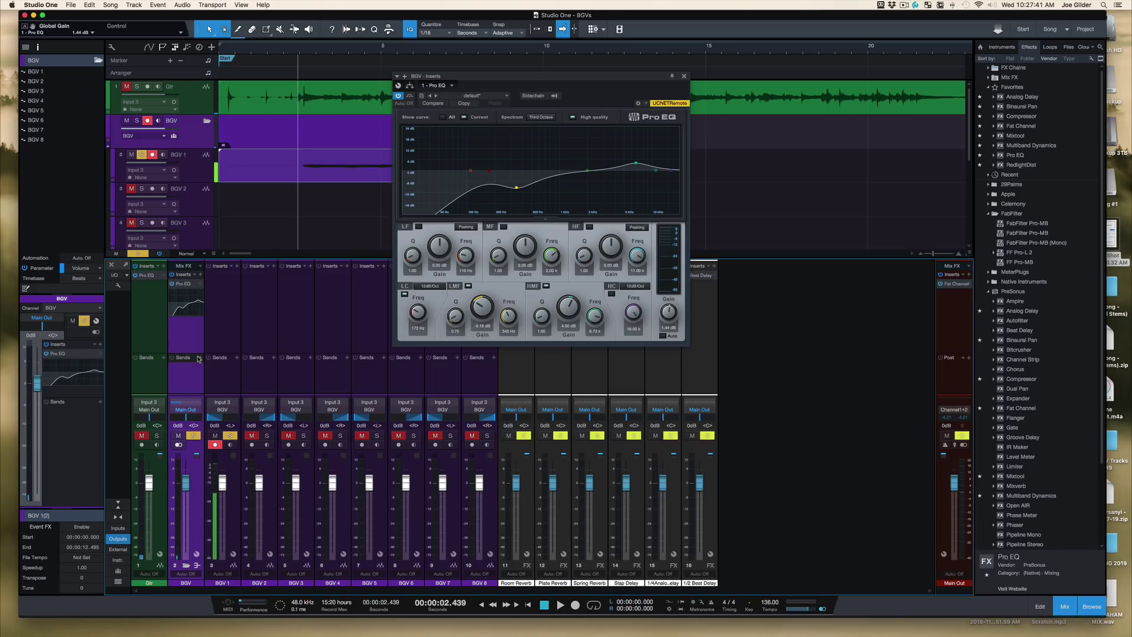
# Add a Plate Reverb send to the BGV bus and listen to the result.
pyautogui.click(199, 358)
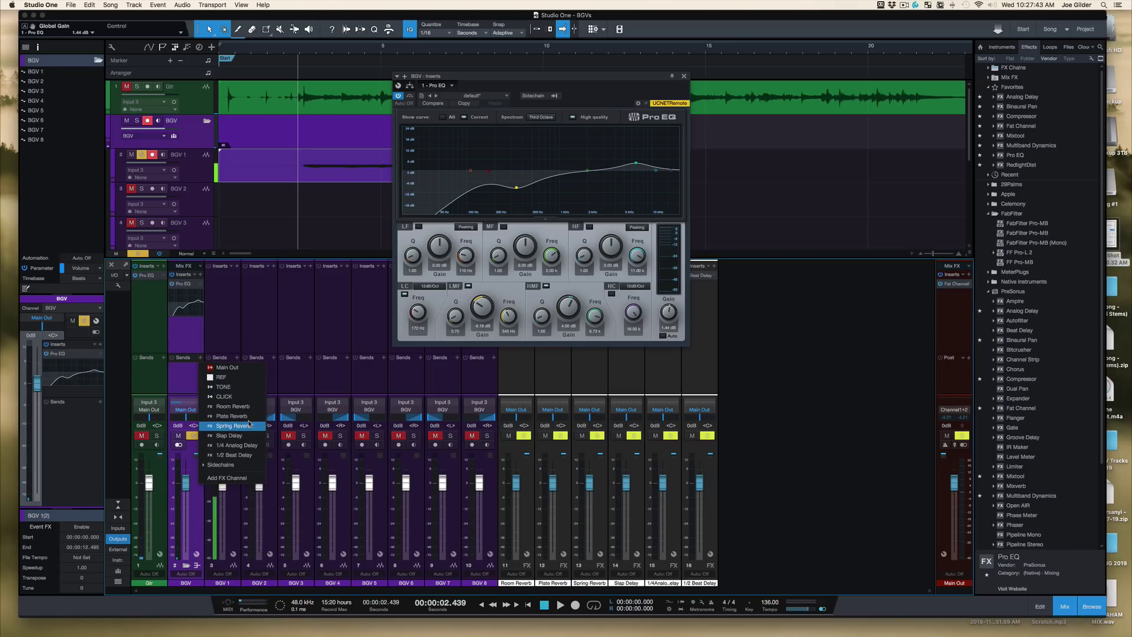
pyautogui.click(249, 417)
pyautogui.press('space')
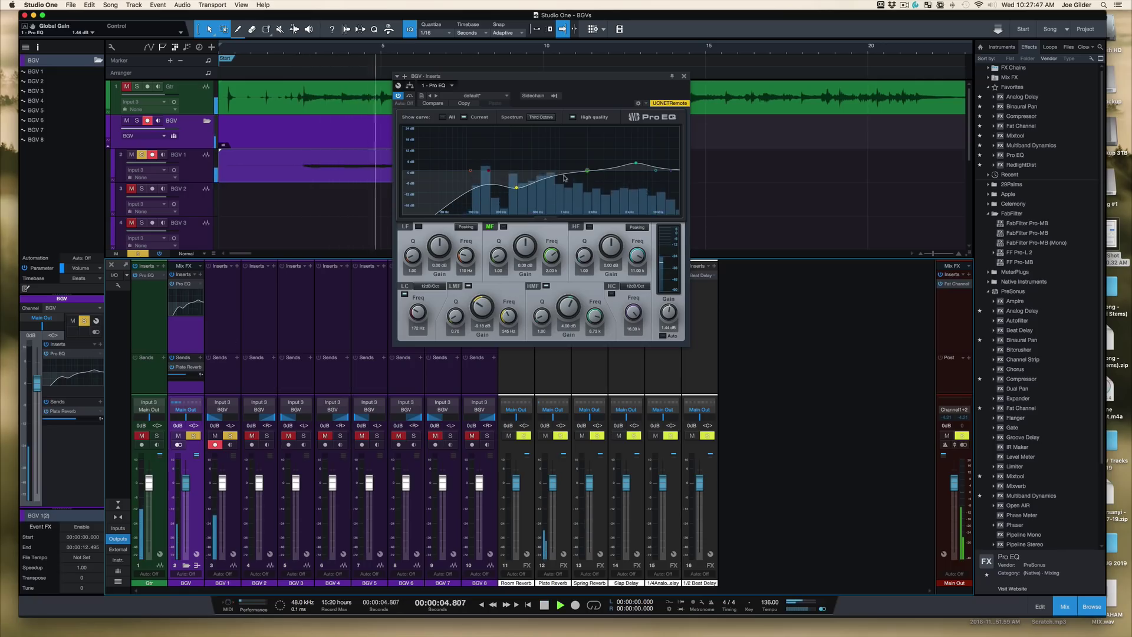
pyautogui.press('space')
# Close the Pro EQ window and clear the harmony solo and guitar mute.
pyautogui.click(682, 77)
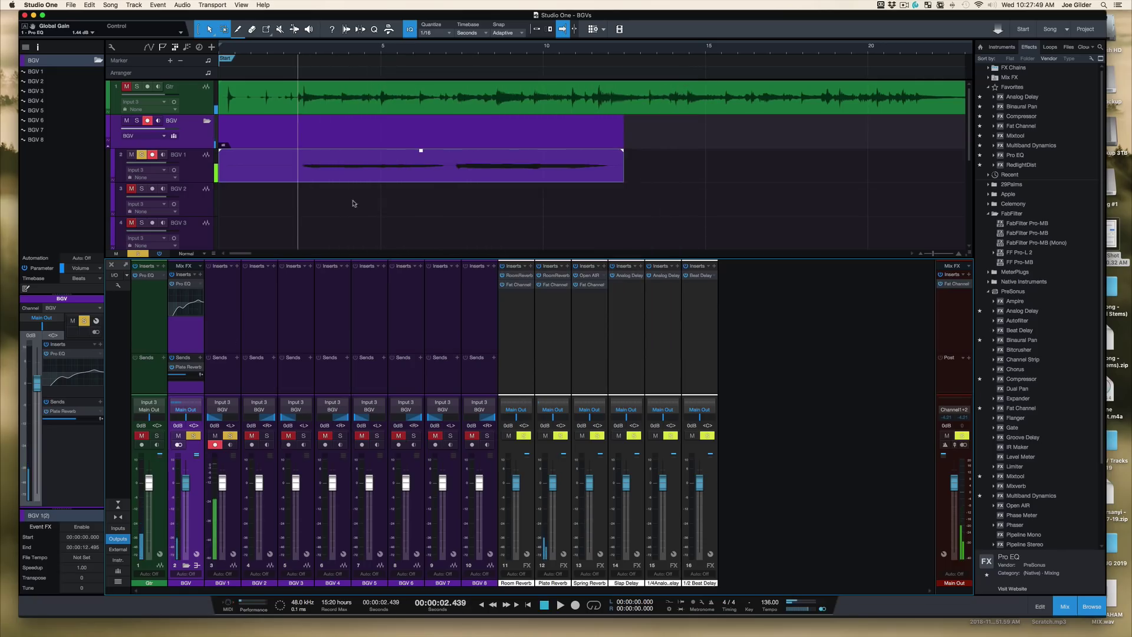
pyautogui.hotkey('shift', 'm')
pyautogui.hotkey('shift', 's')
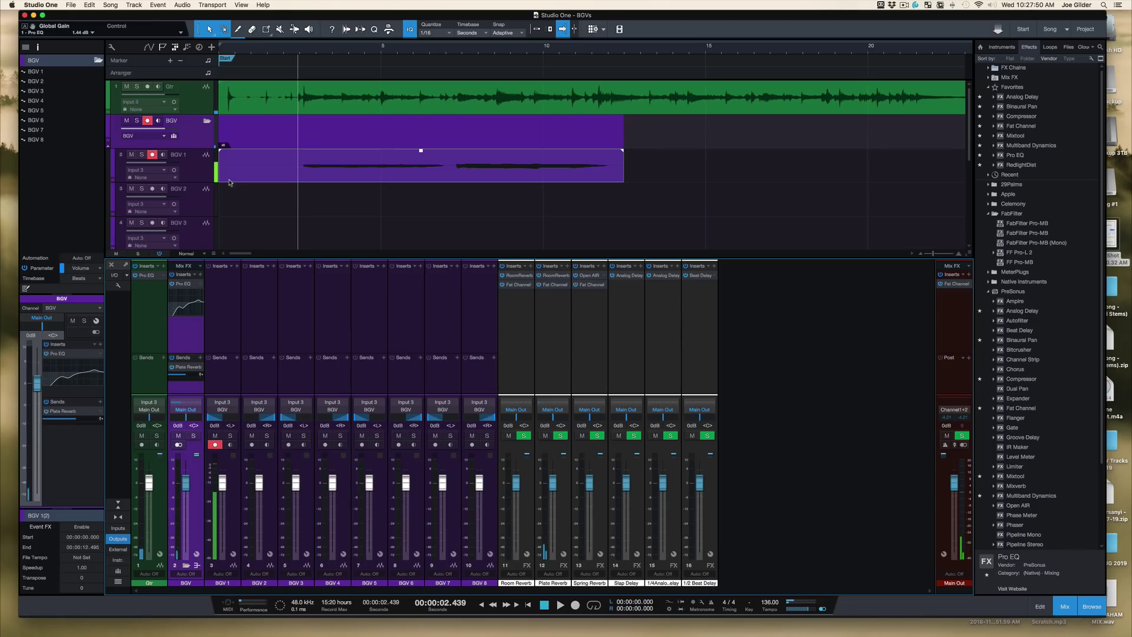
# Move the record arm from BGV 1 to BGV 2 and record a 12-second take from the start.
pyautogui.click(152, 155)
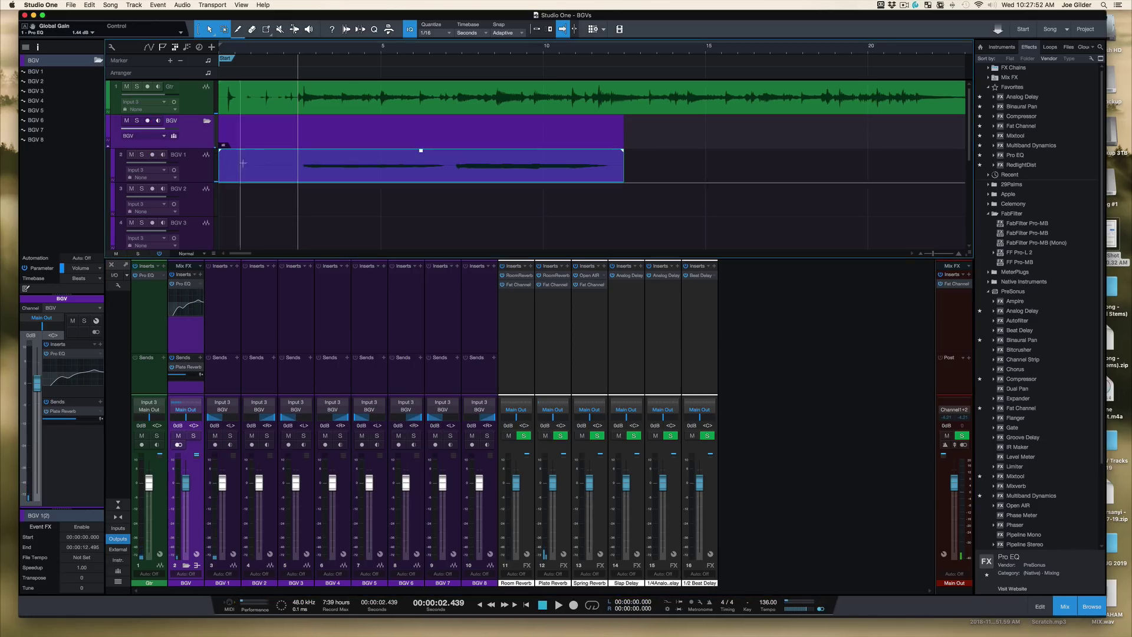
pyautogui.click(152, 188)
pyautogui.press(',')
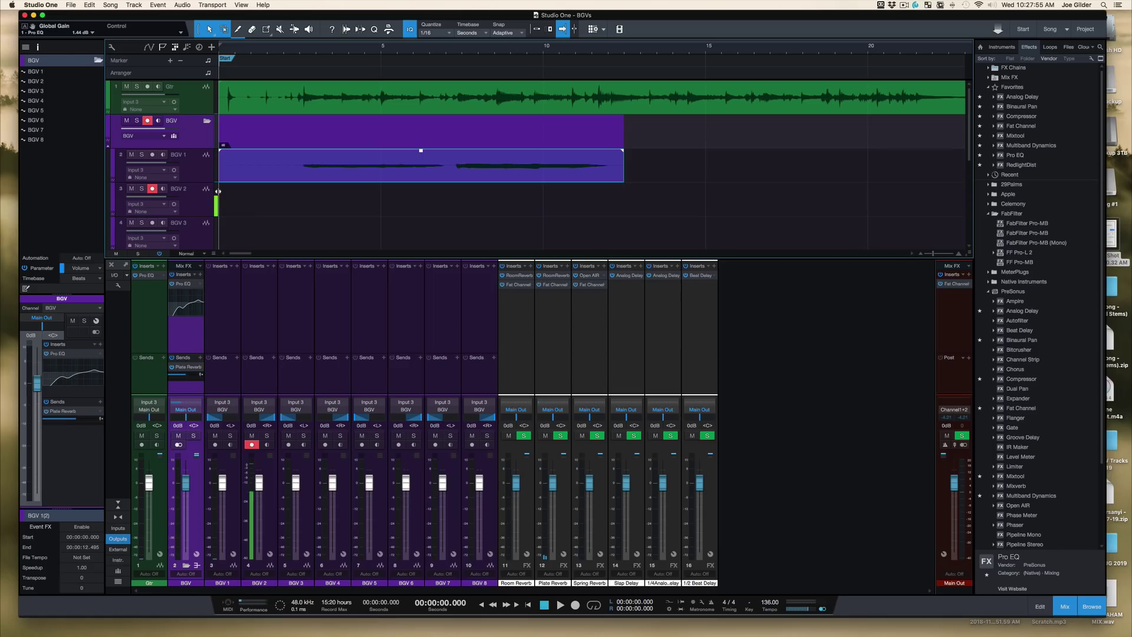
pyautogui.press('KP_Multiply')
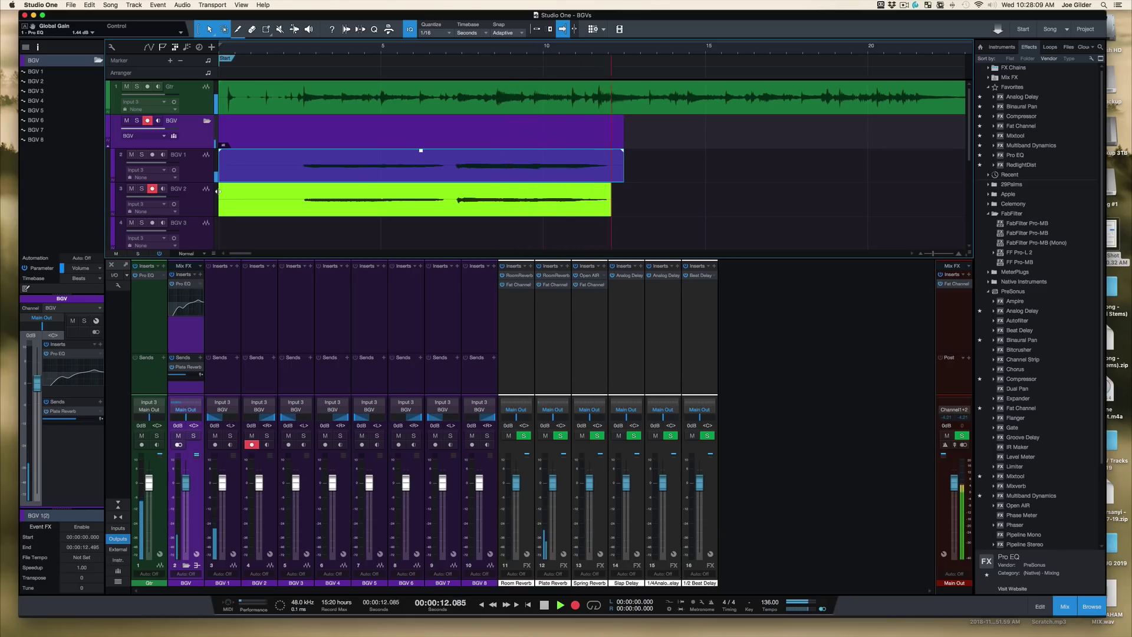
pyautogui.press('space')
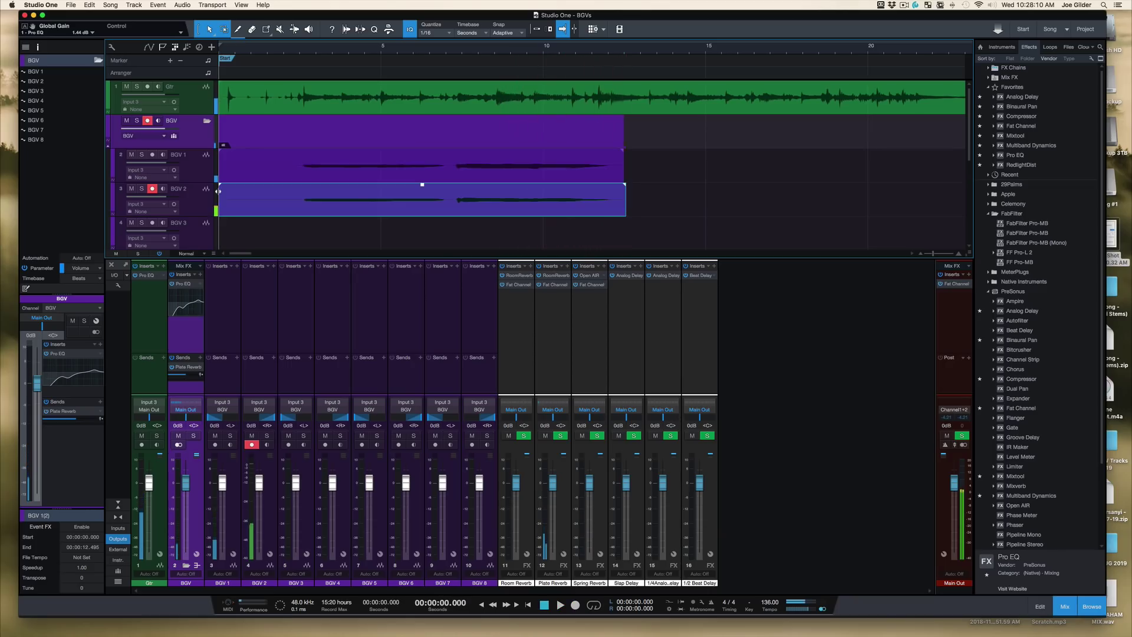
# Play back both harmony takes from about 2.5 seconds, scrolling through the track list.
pyautogui.click(302, 51)
pyautogui.press('space')
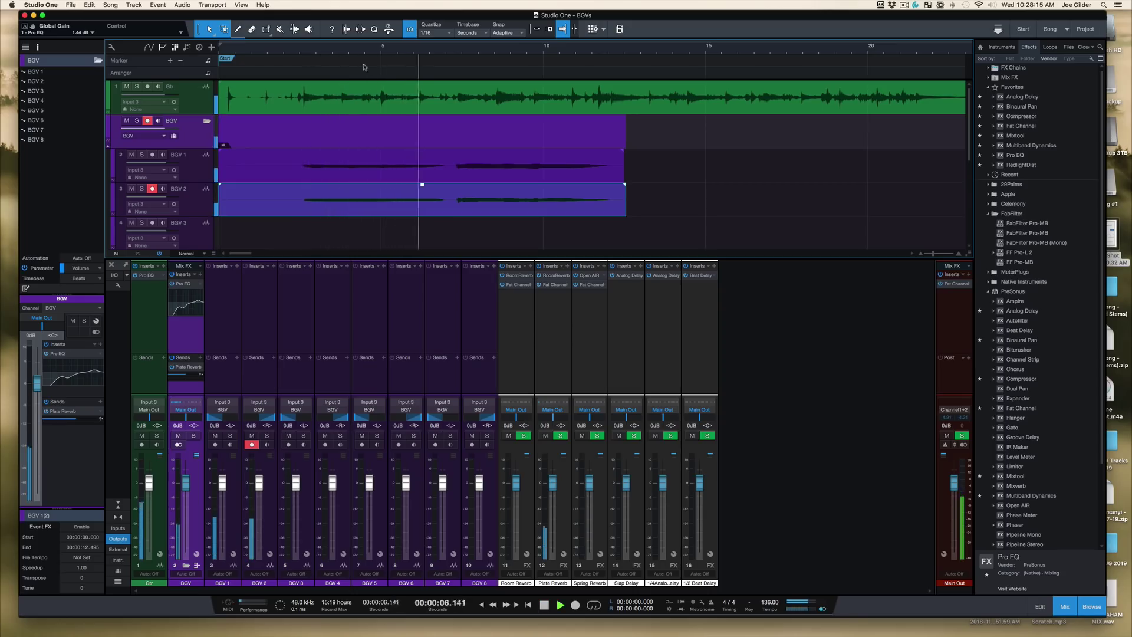
pyautogui.scroll(-1, 443, 136)
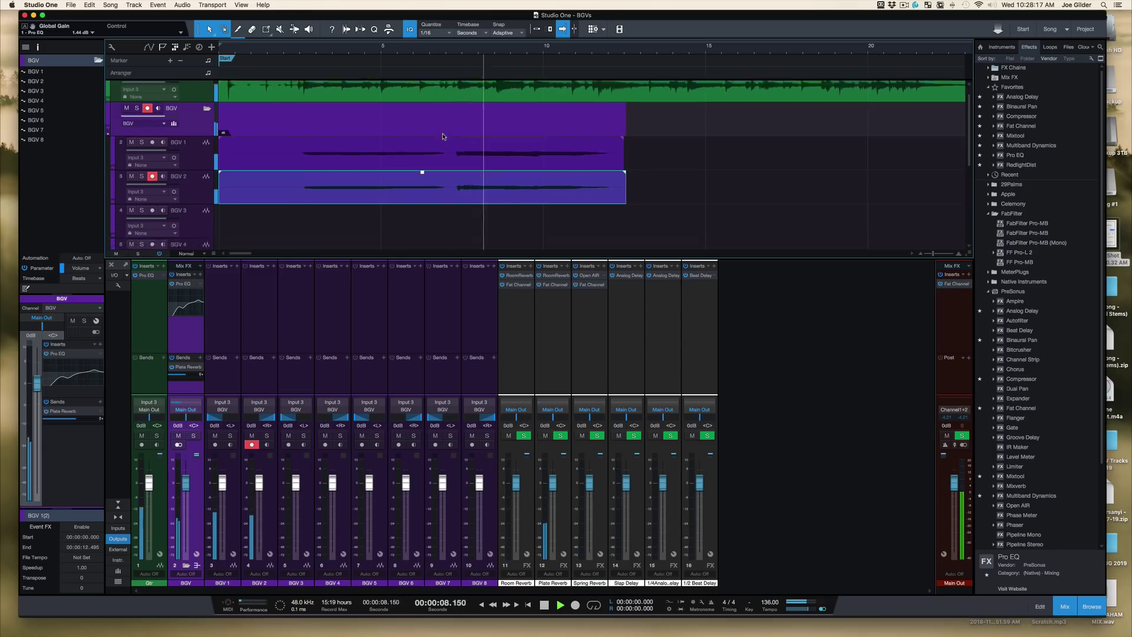
pyautogui.scroll(-2, 443, 136)
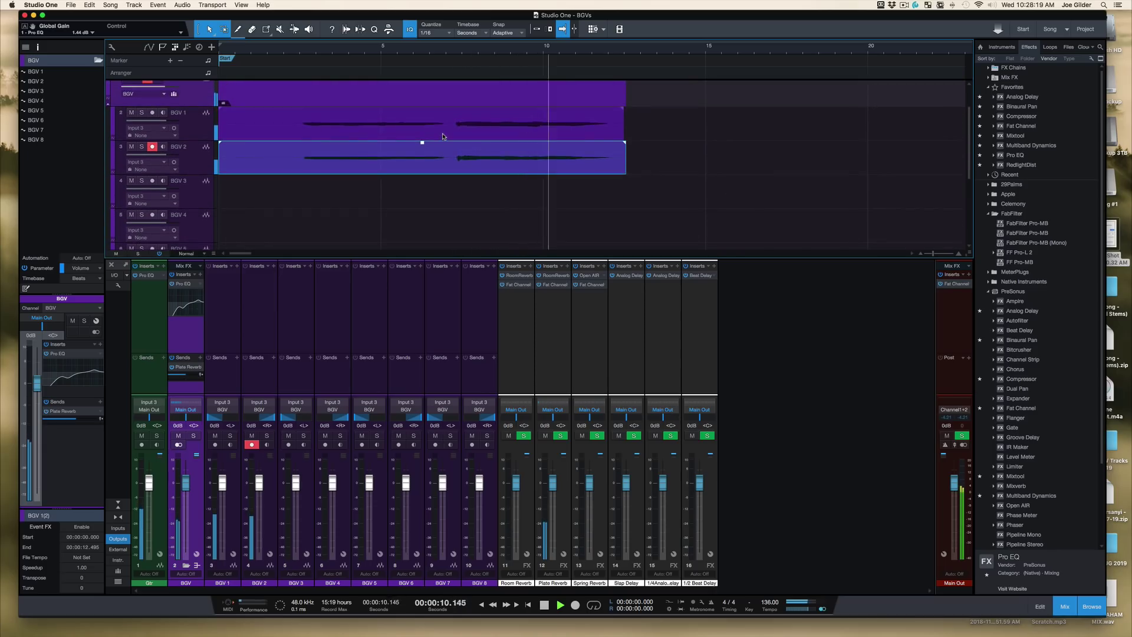
pyautogui.scroll(-1, 442, 137)
pyautogui.press('space')
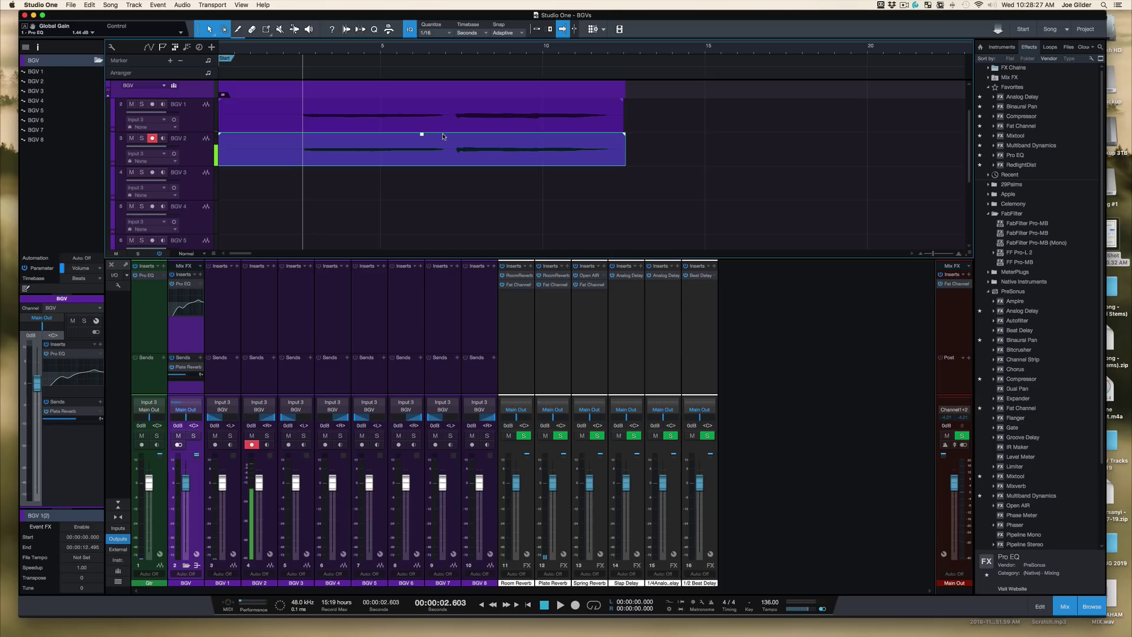
pyautogui.scroll(3, 442, 136)
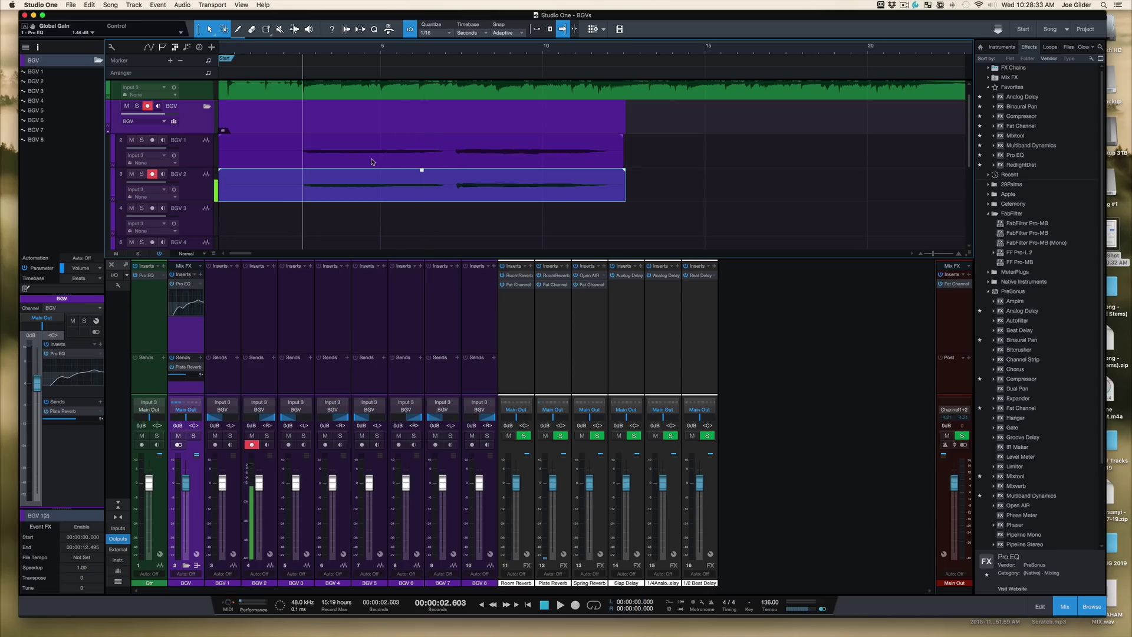
pyautogui.scroll(1, 371, 161)
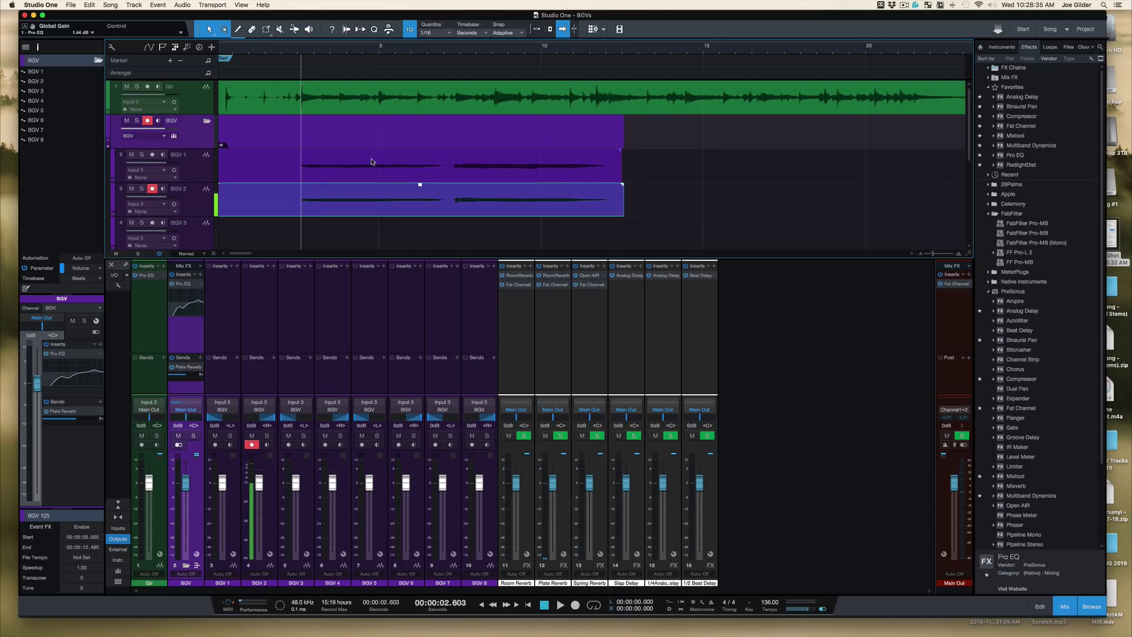
pyautogui.scroll(-10, 372, 161)
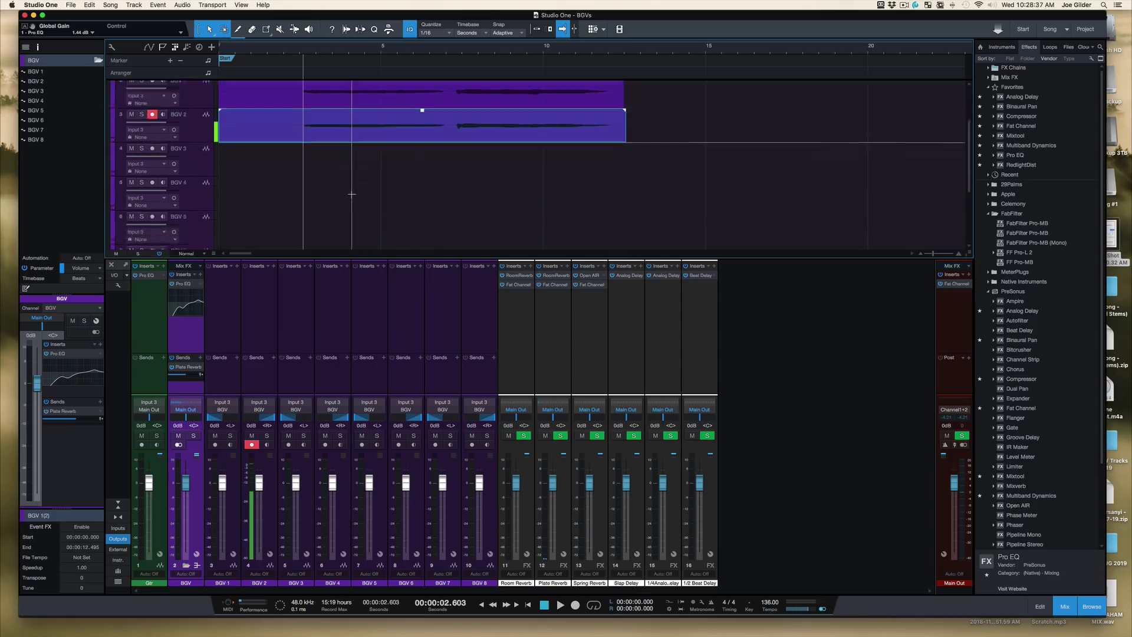
pyautogui.scroll(8, 349, 195)
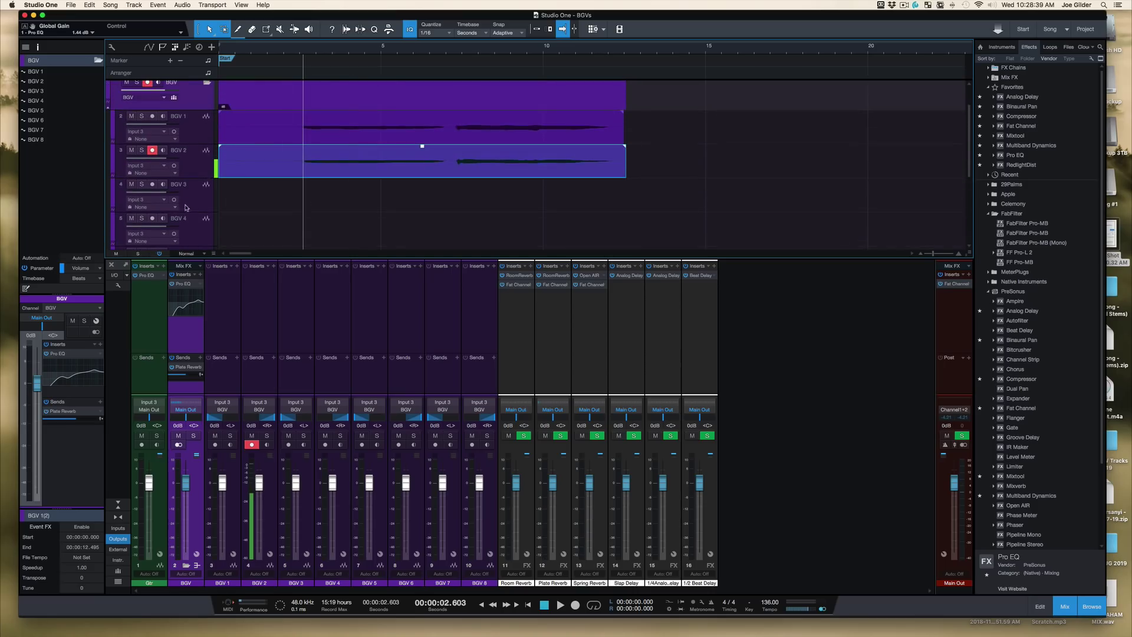
# Move the record arm from BGV 2 to BGV 3 and replay the harmonies from 2.6 seconds.
pyautogui.click(152, 151)
pyautogui.click(152, 185)
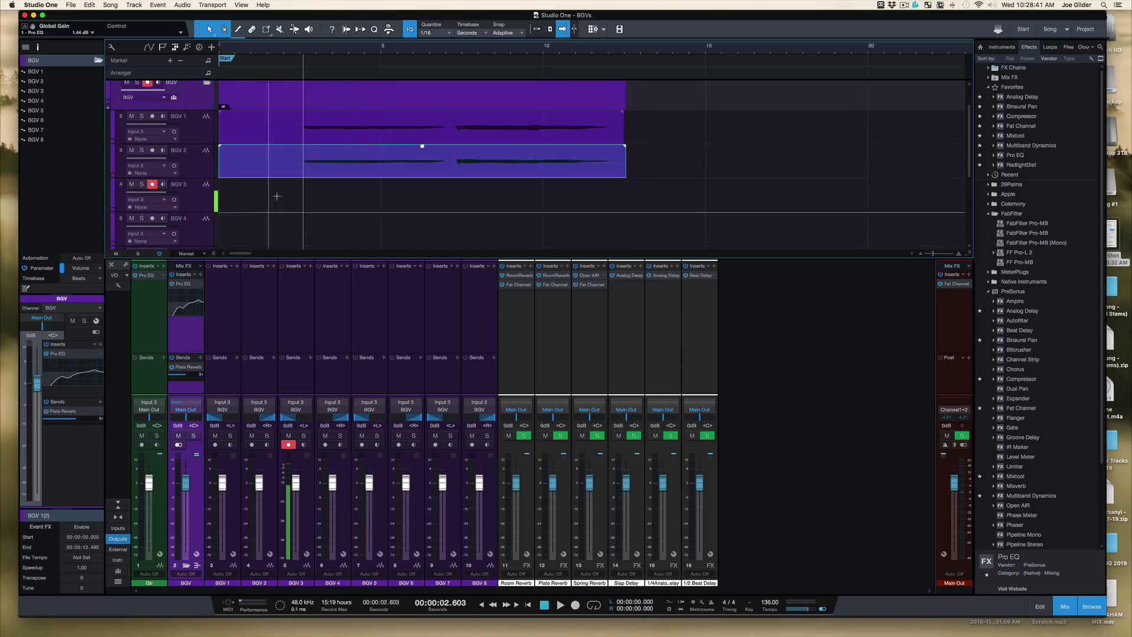
pyautogui.scroll(-1, 283, 198)
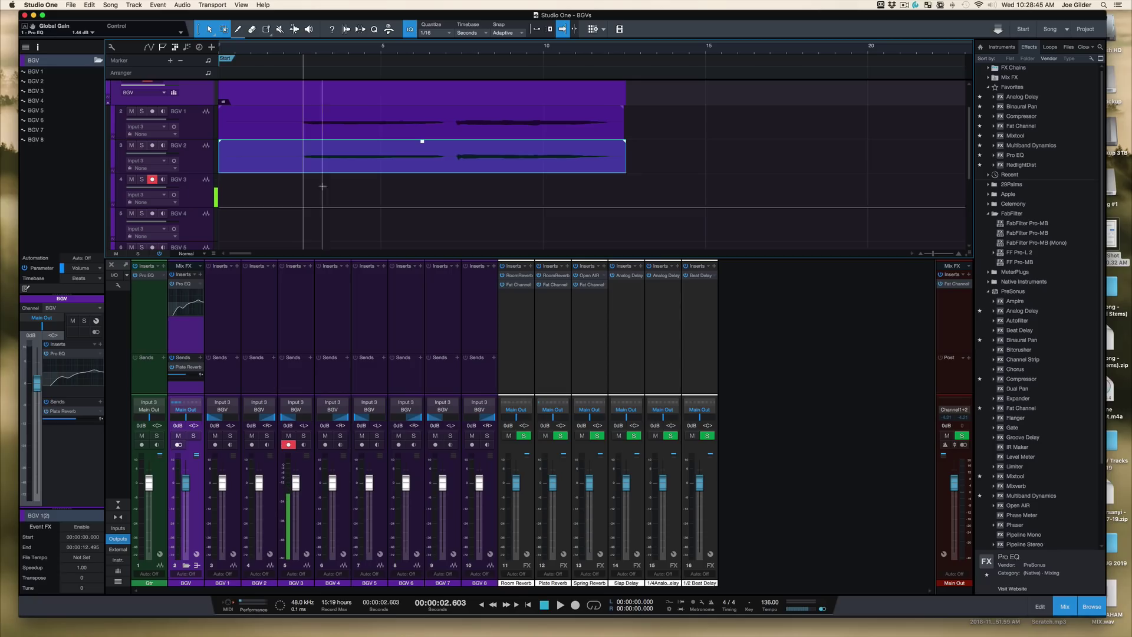
pyautogui.press('space')
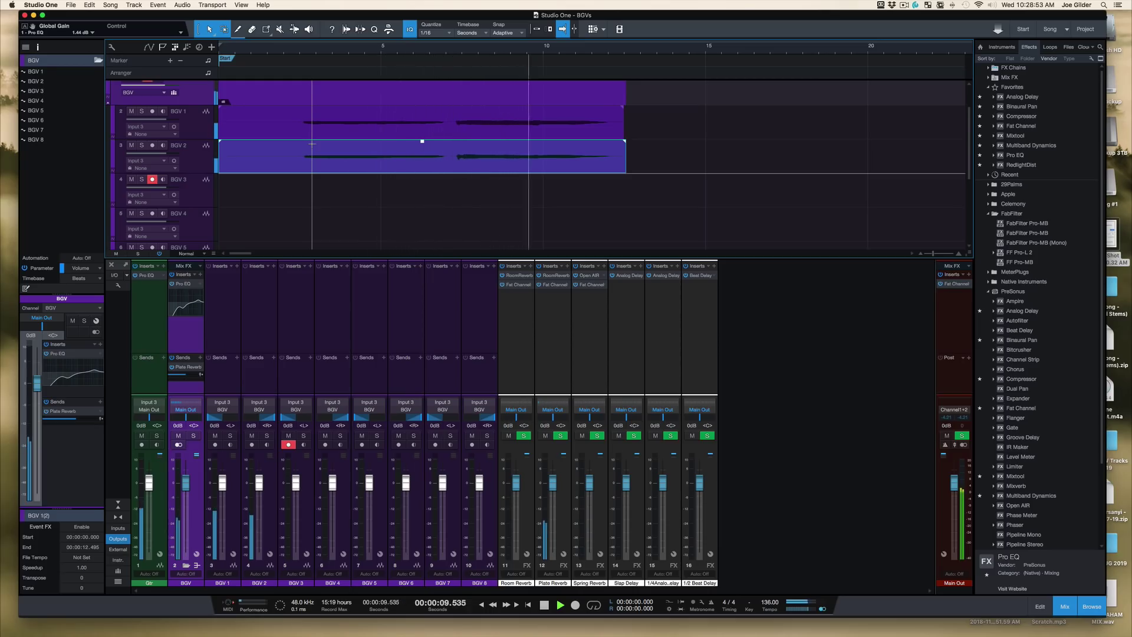
pyautogui.press('space')
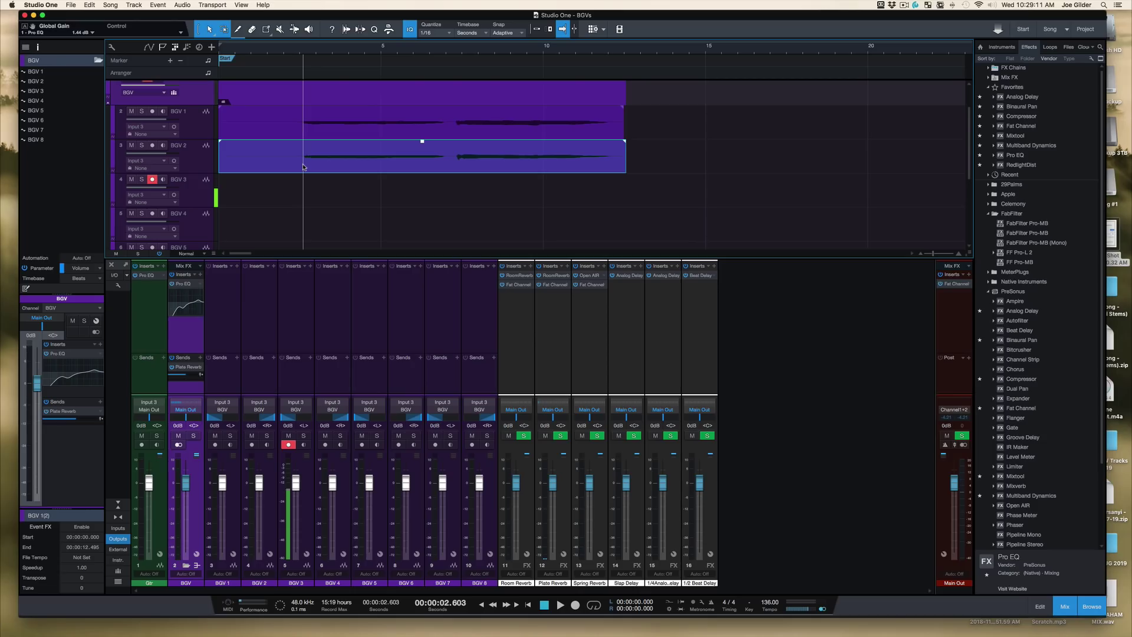
pyautogui.press('space')
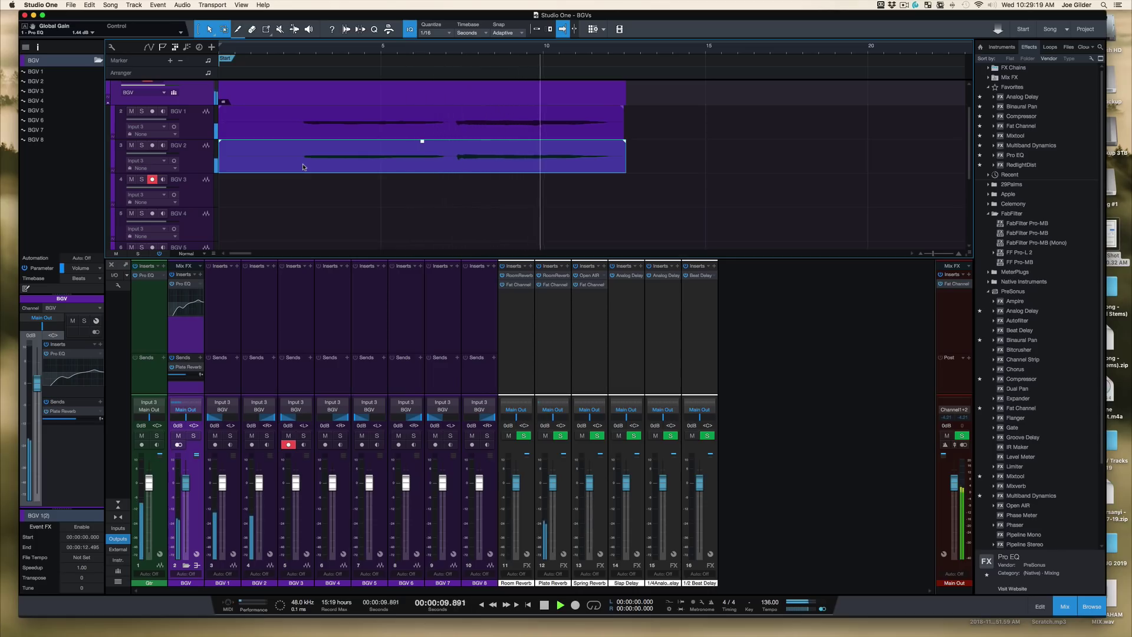
pyautogui.press('space')
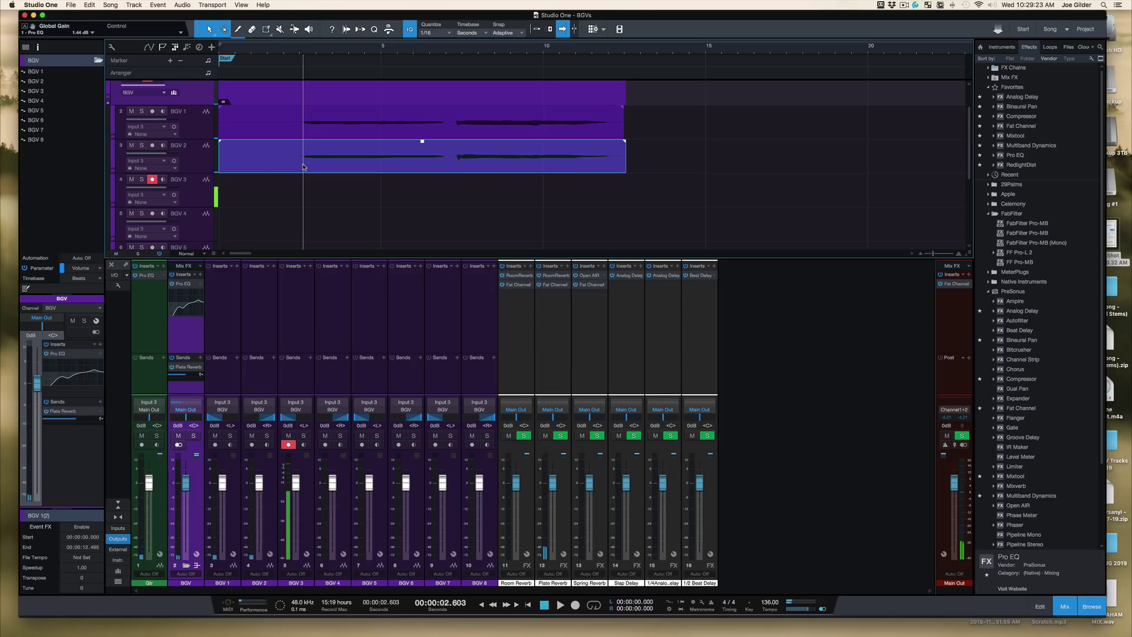
pyautogui.press('space')
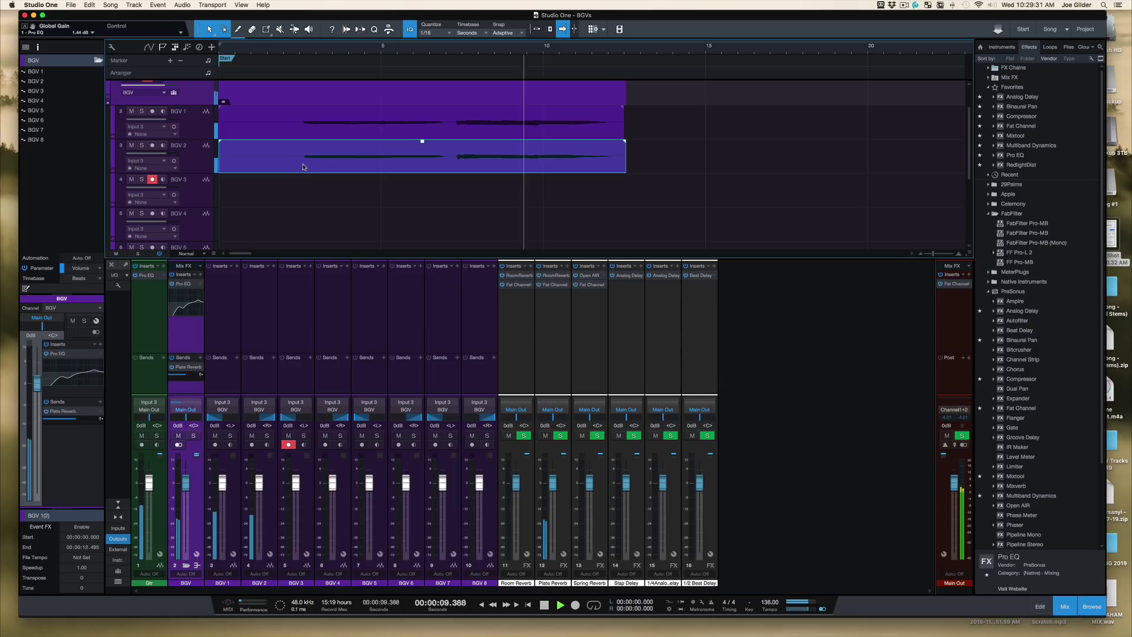
pyautogui.press('space')
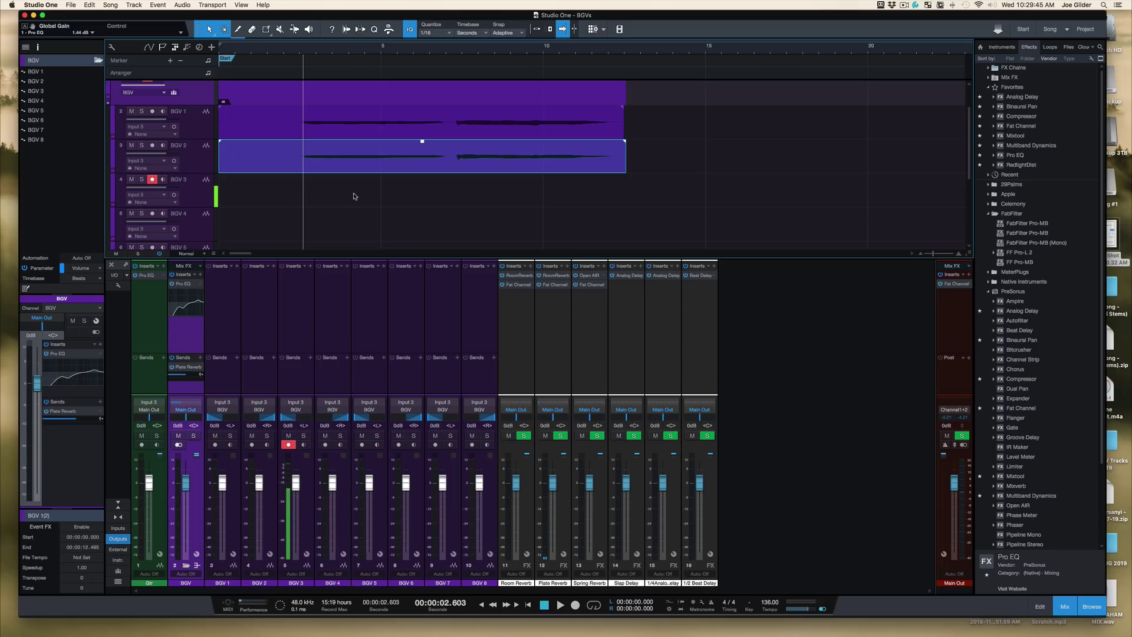
pyautogui.press('Home')
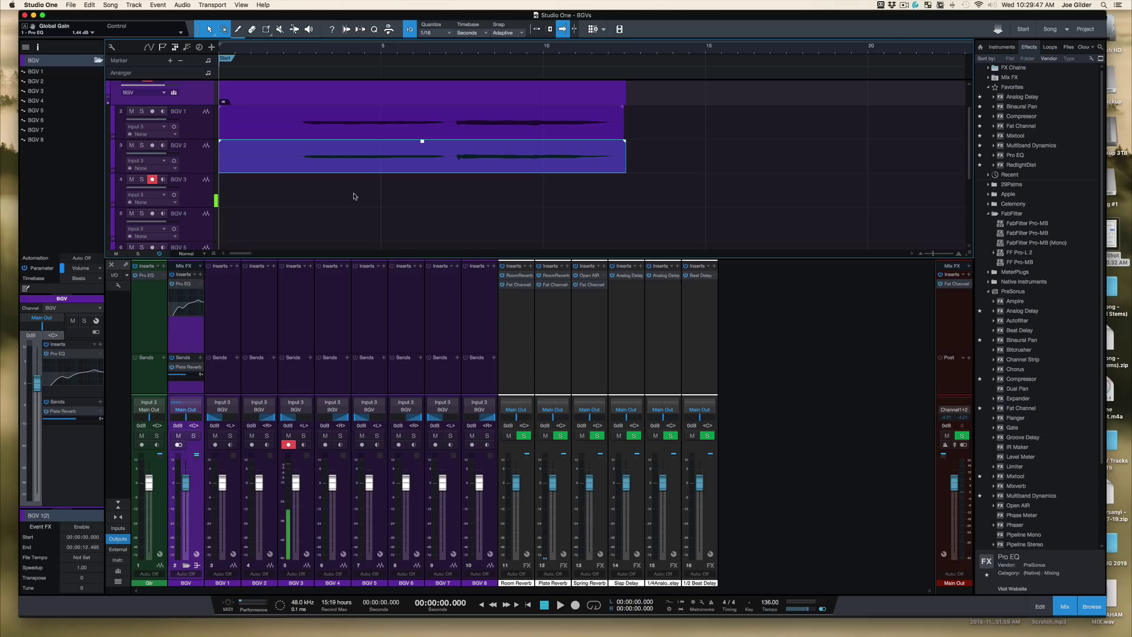
# Record a roughly 12-second harmony take on BGV 3, then arm BGV 4 instead.
pyautogui.press('KP_Multiply')
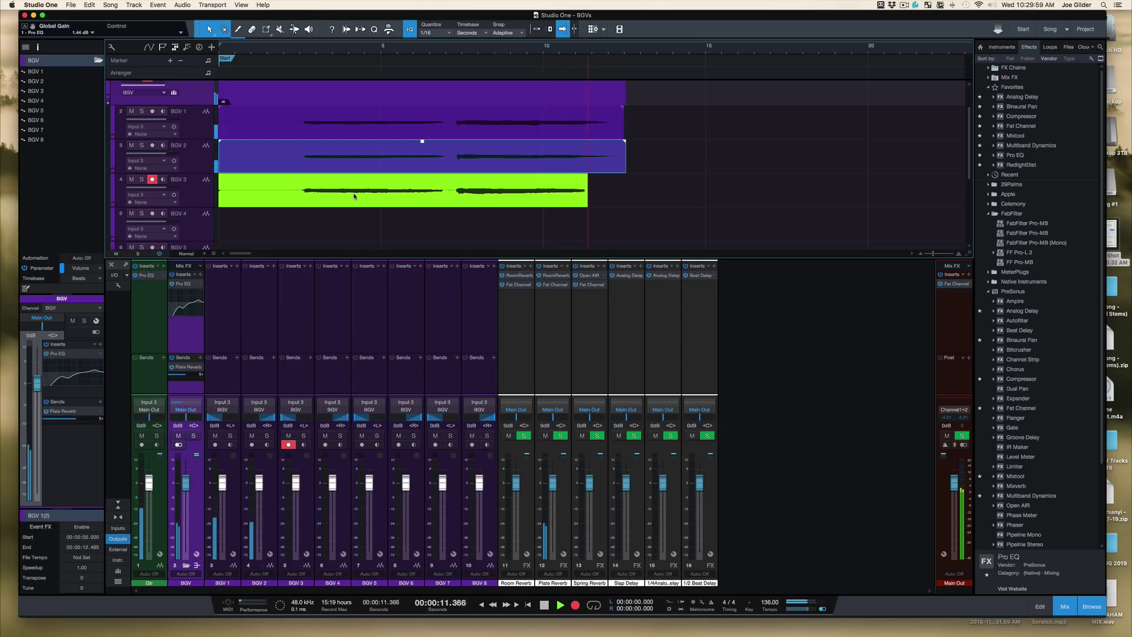
pyautogui.press('space')
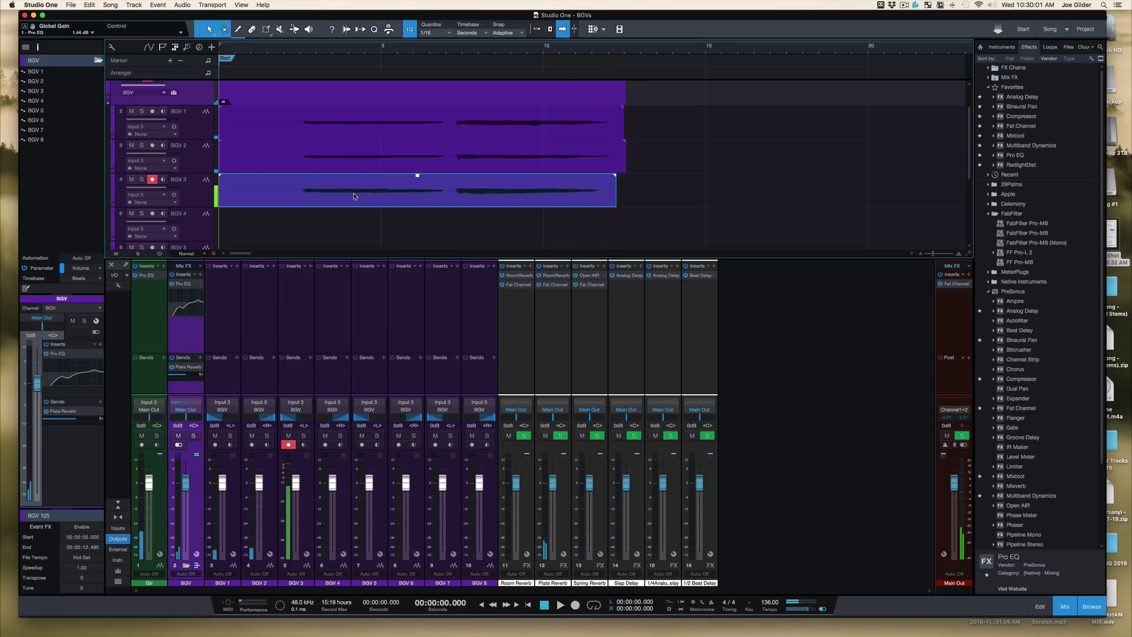
pyautogui.press('Down')
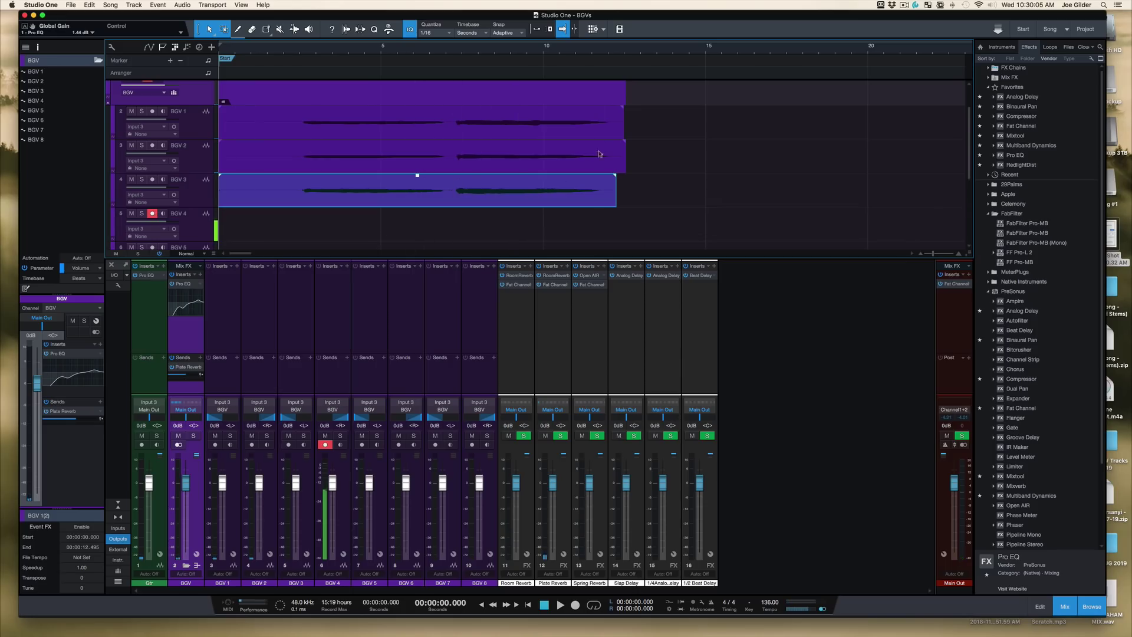
# Zoom the timeline in slightly, record a 12.5-second take on BGV 4, and play it back.
pyautogui.moveTo(445, 61)
pyautogui.mouseDown()
pyautogui.moveTo(442, 81)
pyautogui.moveTo(450, 49)
pyautogui.moveTo(451, 60)
pyautogui.mouseUp()
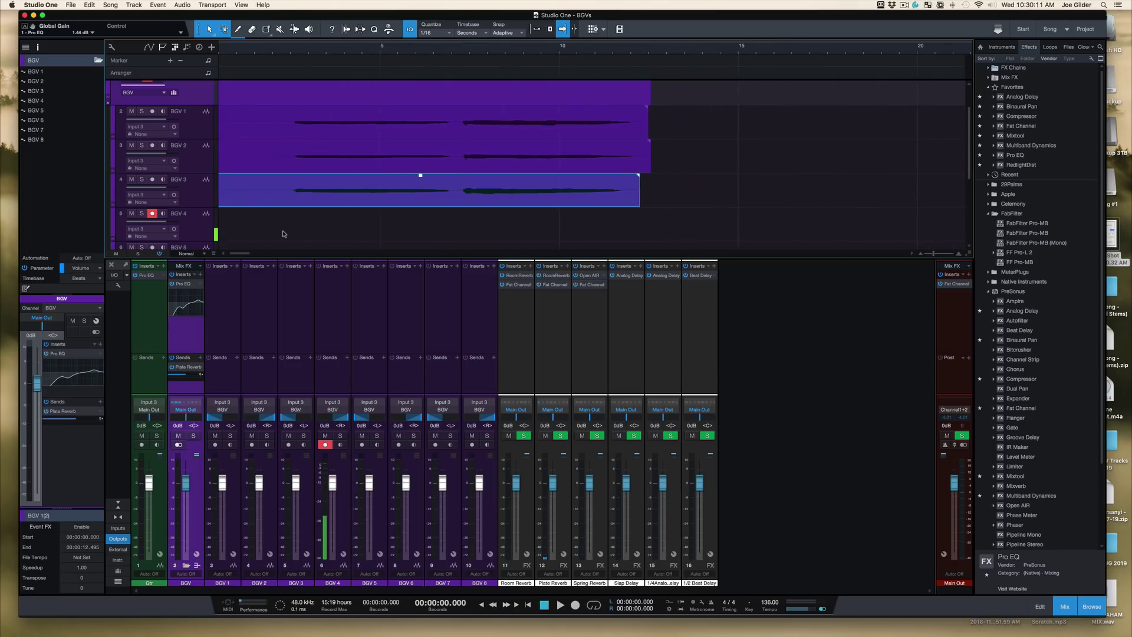
pyautogui.press('KP_Multiply')
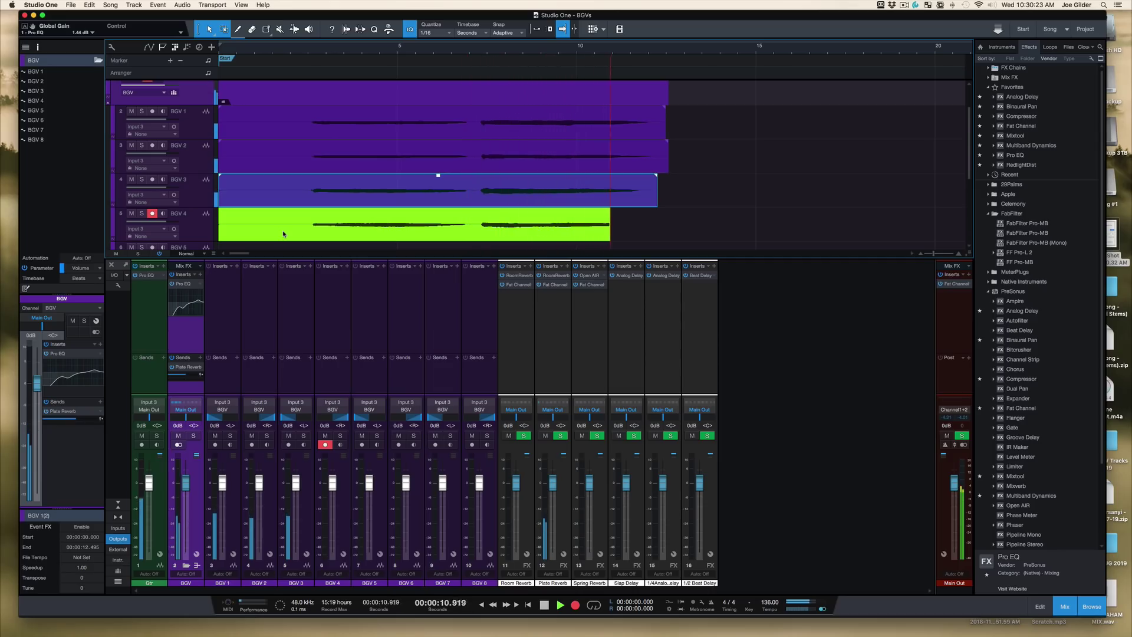
pyautogui.press('space')
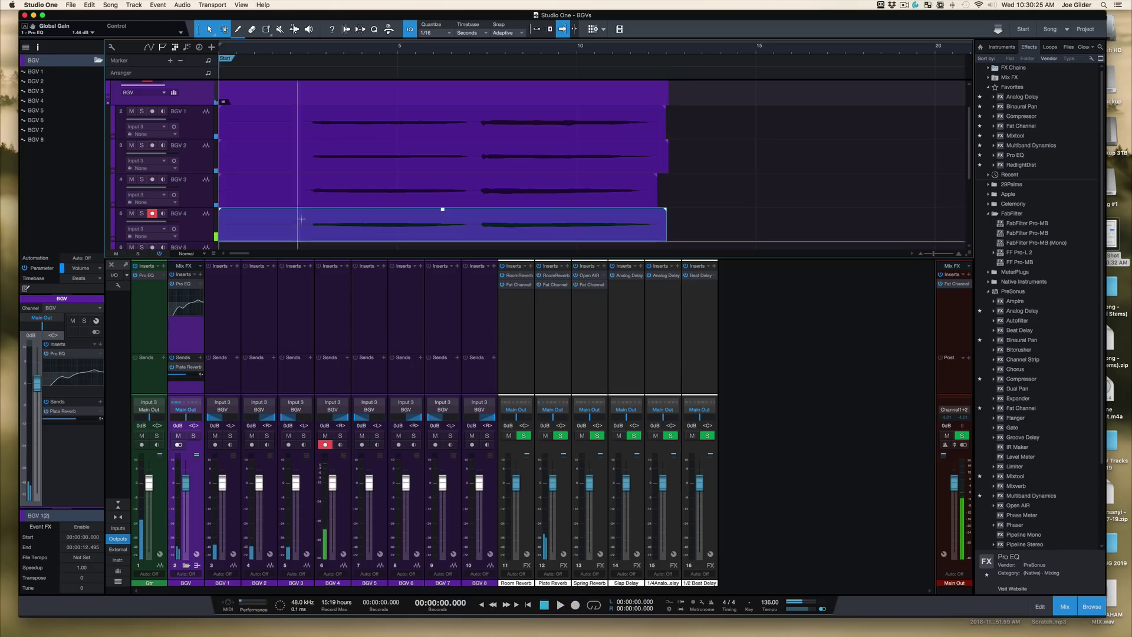
pyautogui.press('space')
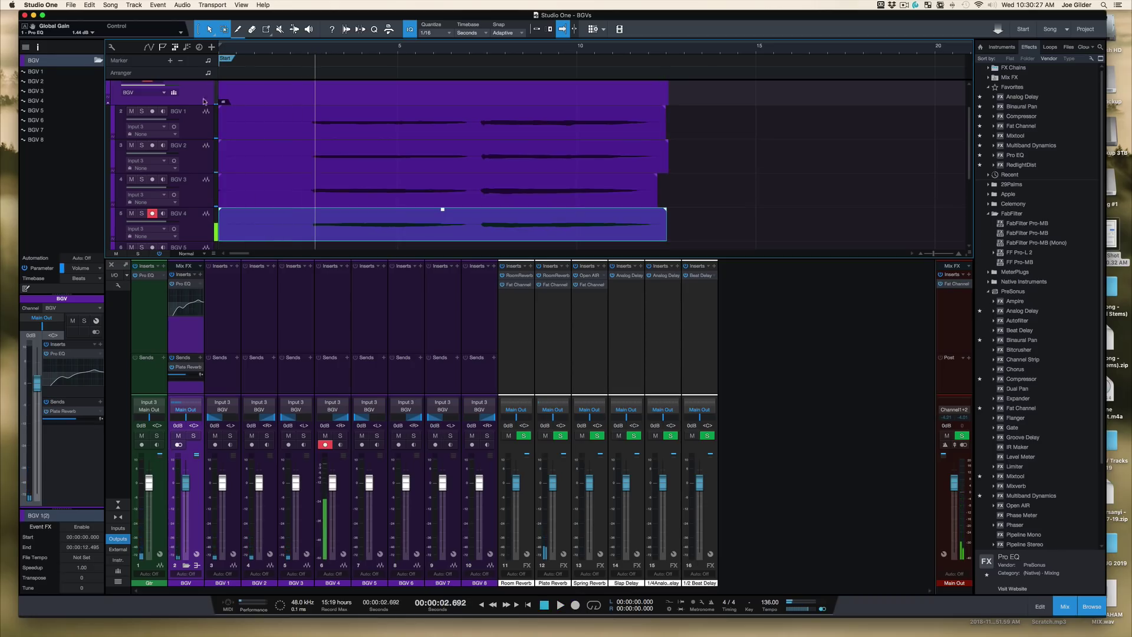
# Play back the harmony tracks twice to audition the recorded takes.
pyautogui.press('space')
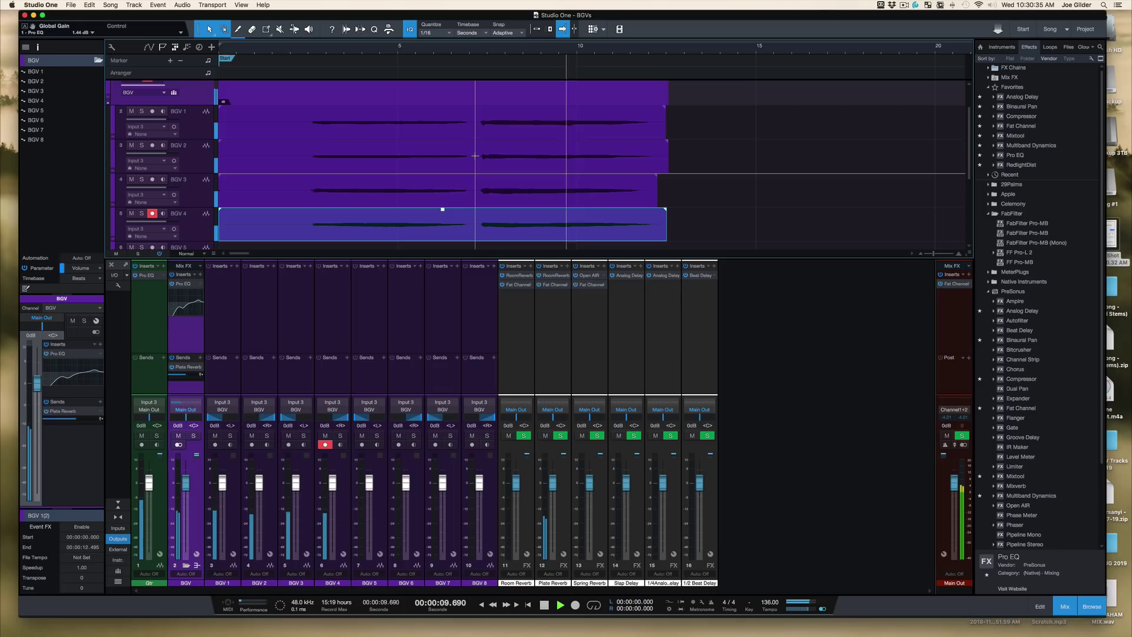
pyautogui.press('space')
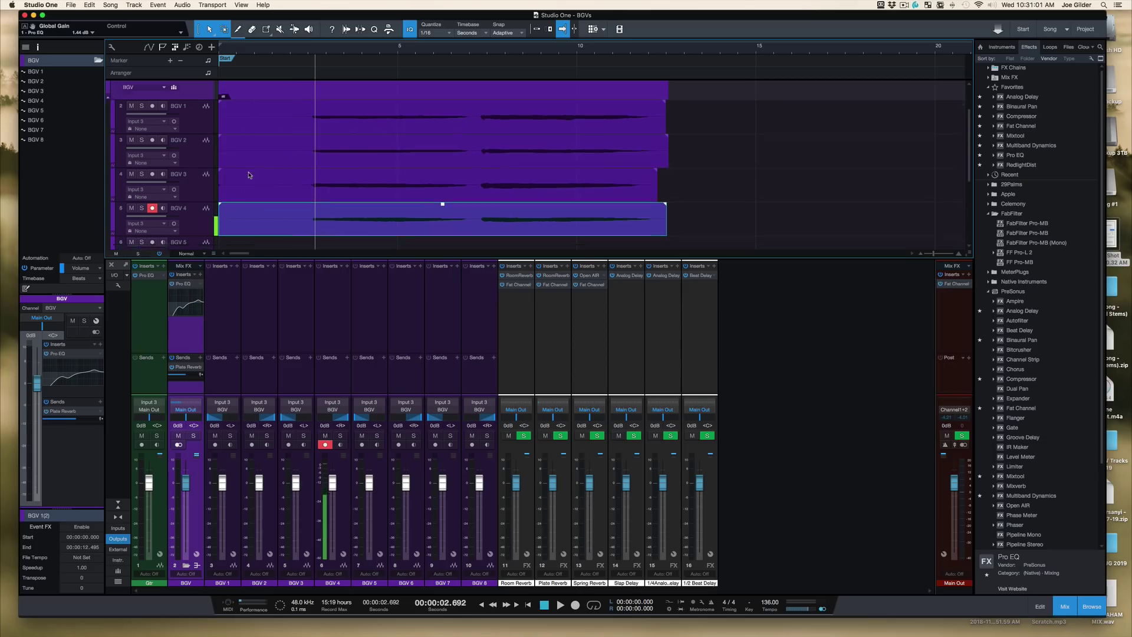
pyautogui.scroll(-3, 259, 194)
pyautogui.scroll(1, 266, 224)
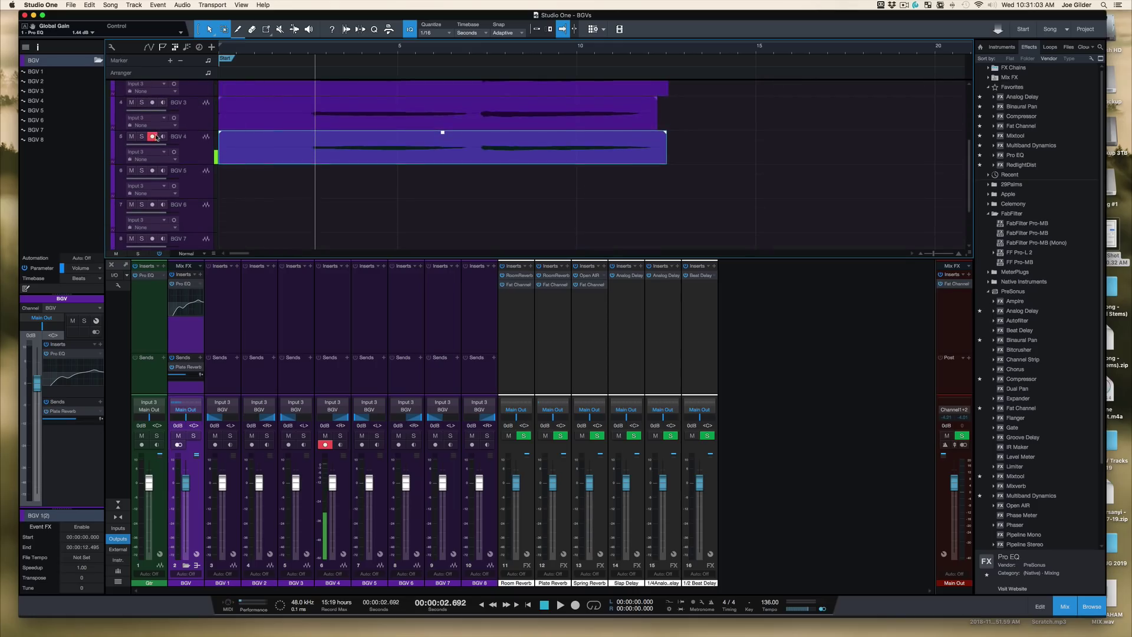
pyautogui.press('space')
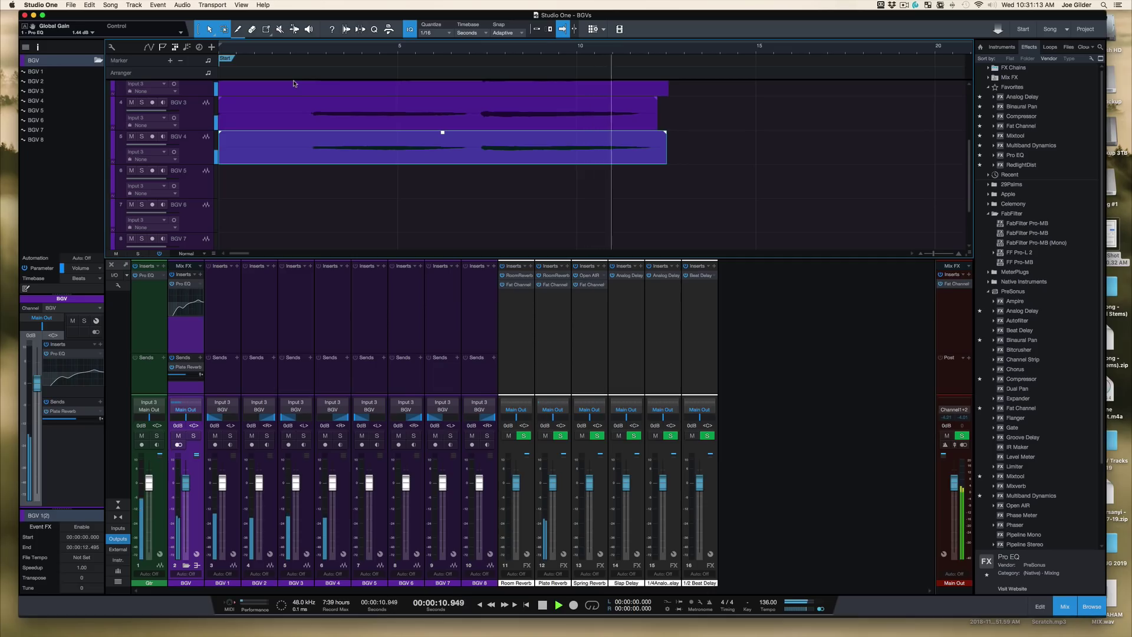
pyautogui.press('space')
pyautogui.scroll(2, 371, 165)
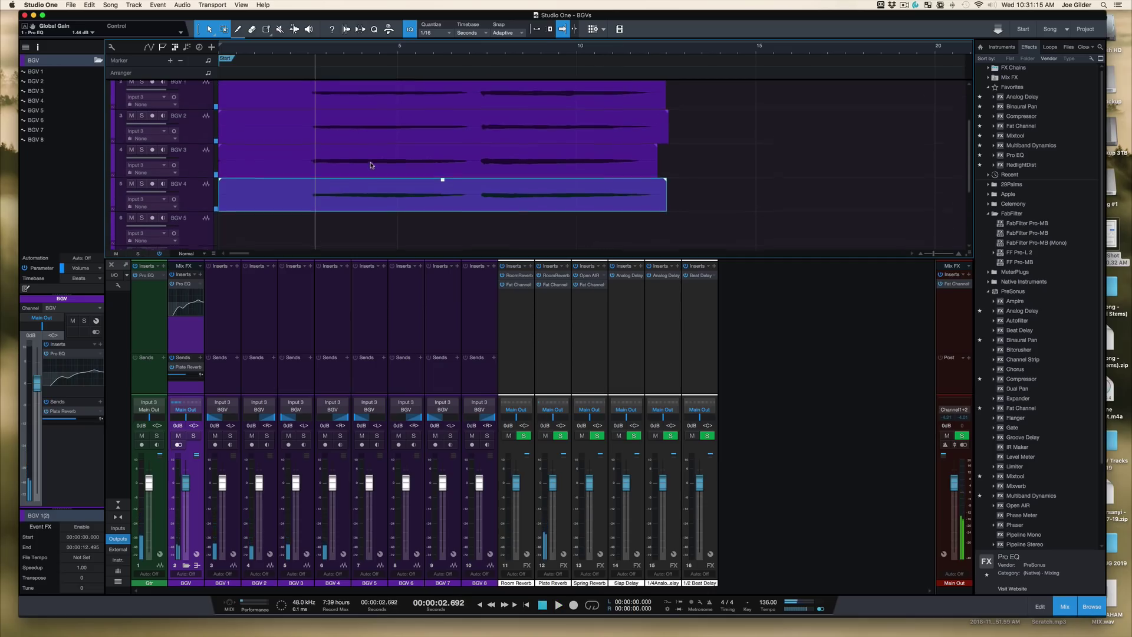
# Solo BGV 3 and BGV 4 together, audition them from about 4.26 seconds, then unsolo.
pyautogui.click(193, 153)
pyautogui.keyDown('shift'); pyautogui.click(198, 190); pyautogui.keyUp('shift')
pyautogui.press('s')
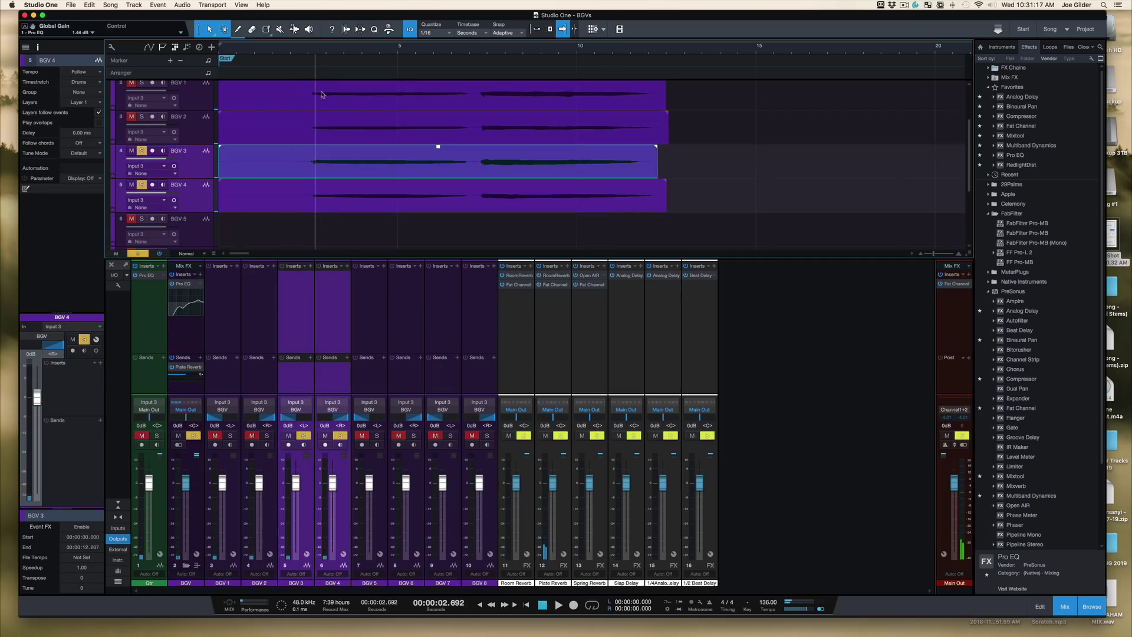
pyautogui.click(371, 50)
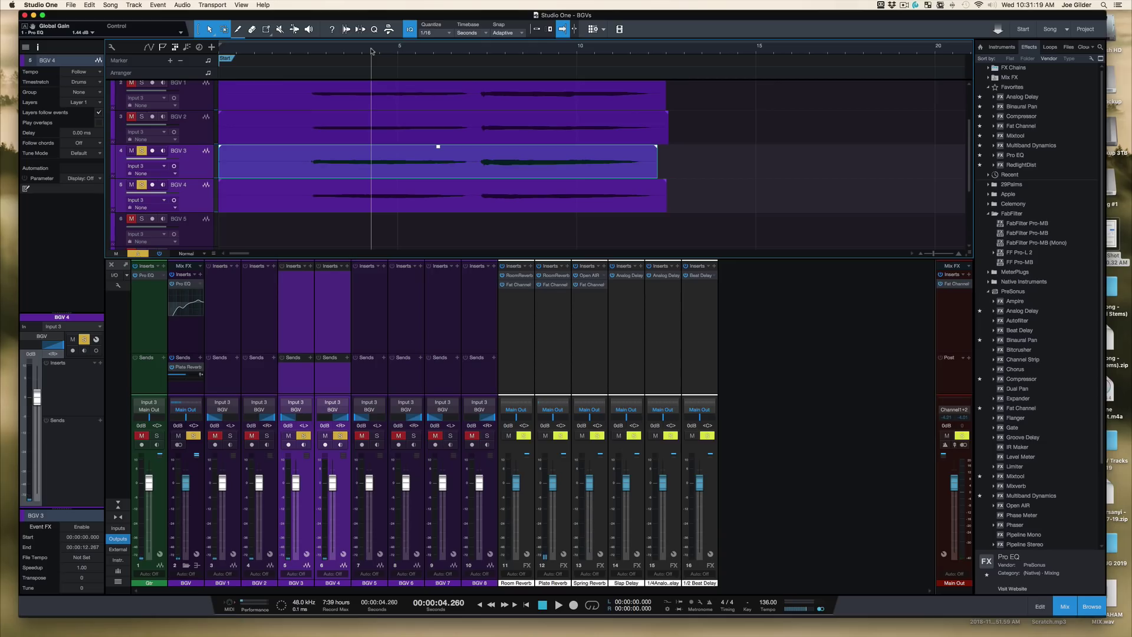
pyautogui.press('space')
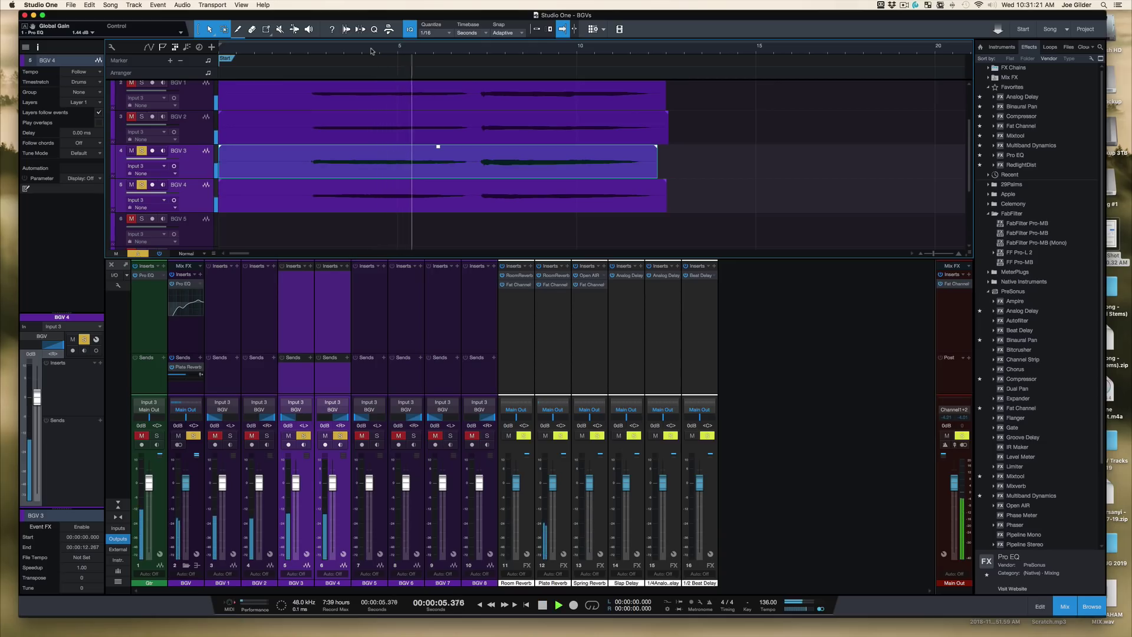
pyautogui.press('space')
pyautogui.press('s')
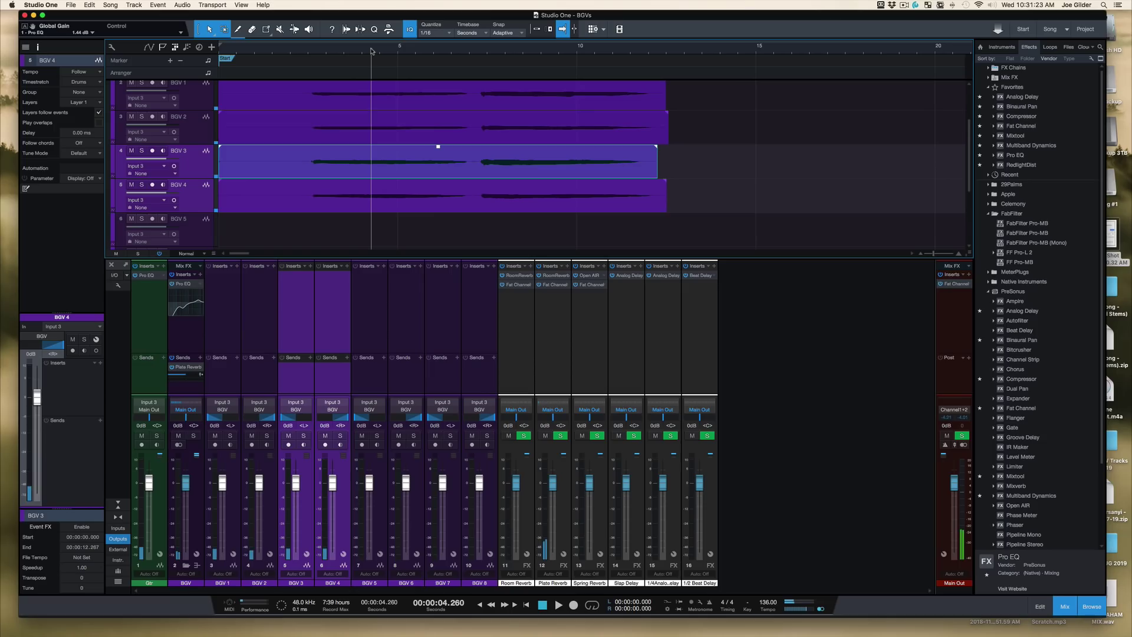
# Solo the BGV folder, play all harmonies from about 2.64 seconds without guitar, then clear all solos.
pyautogui.click(313, 51)
pyautogui.scroll(2, 257, 168)
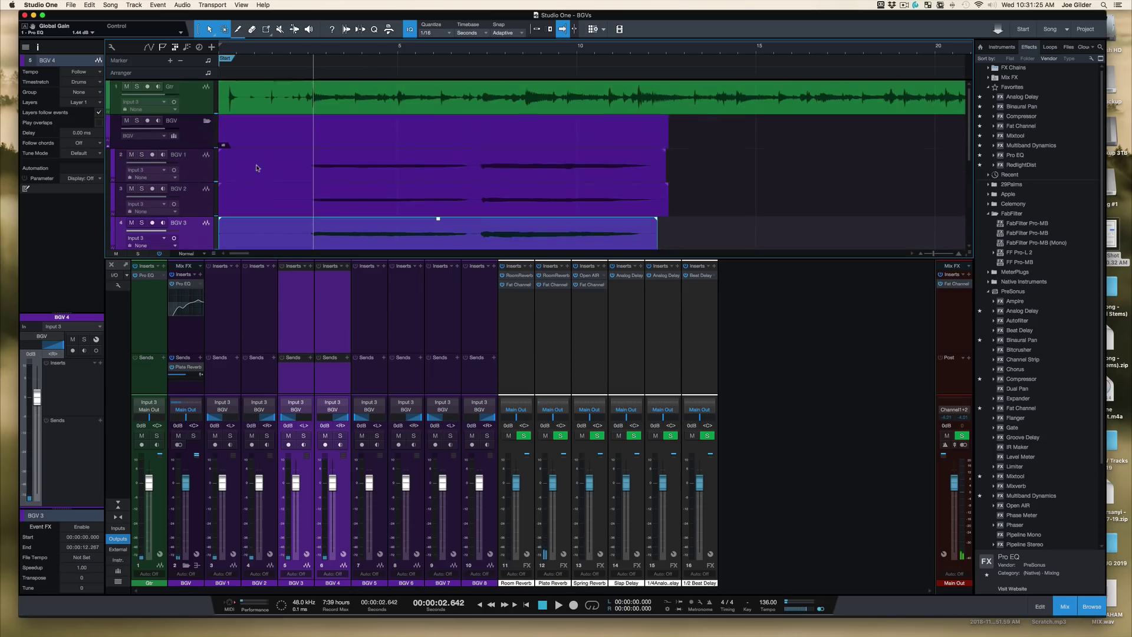
pyautogui.click(137, 120)
pyautogui.press('space')
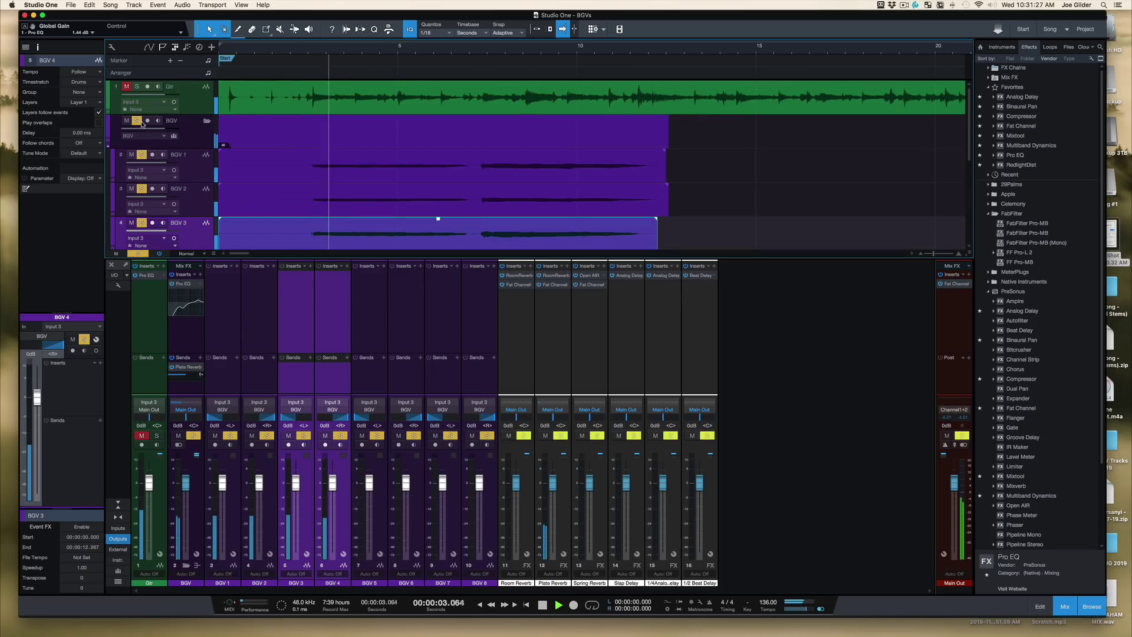
pyautogui.scroll(-2, 323, 145)
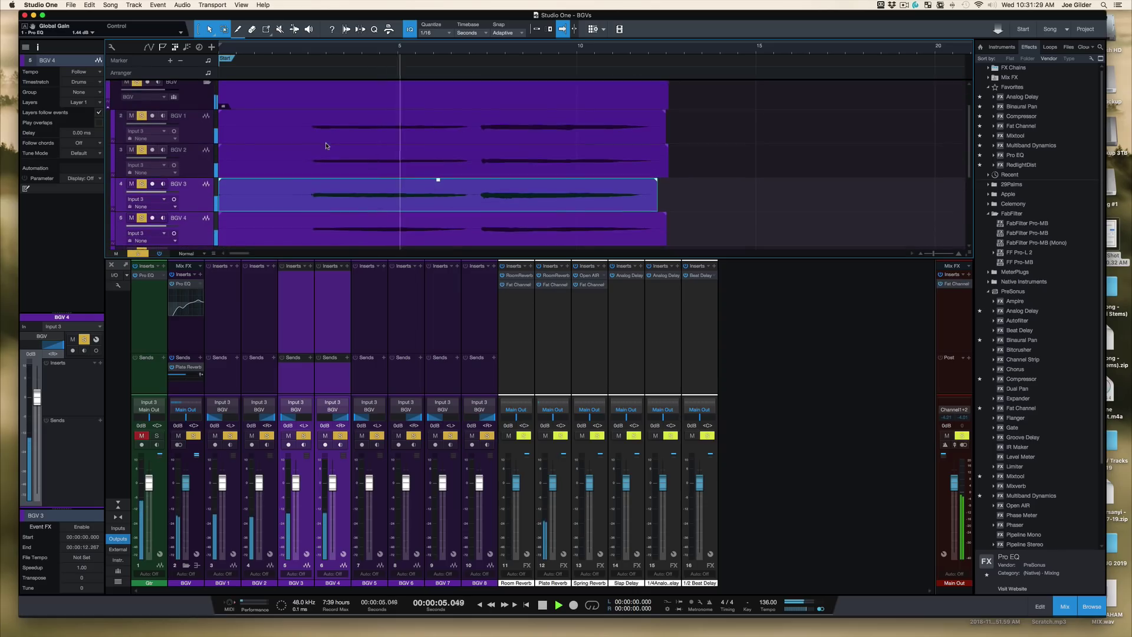
pyautogui.press('space')
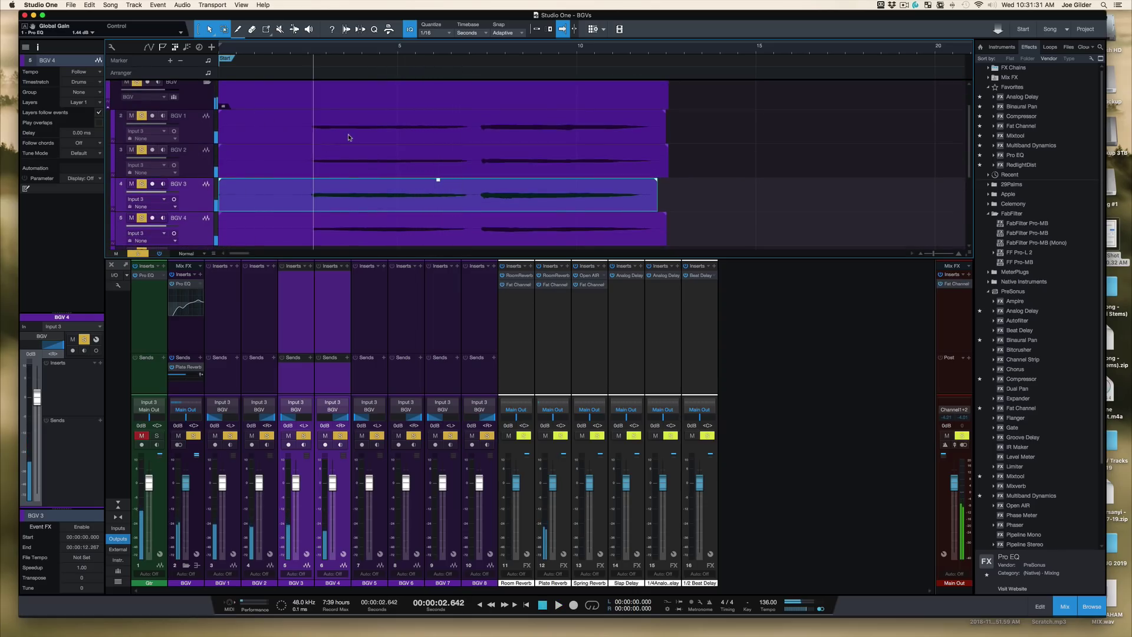
pyautogui.hotkey('shift', 's')
pyautogui.scroll(-2, 348, 137)
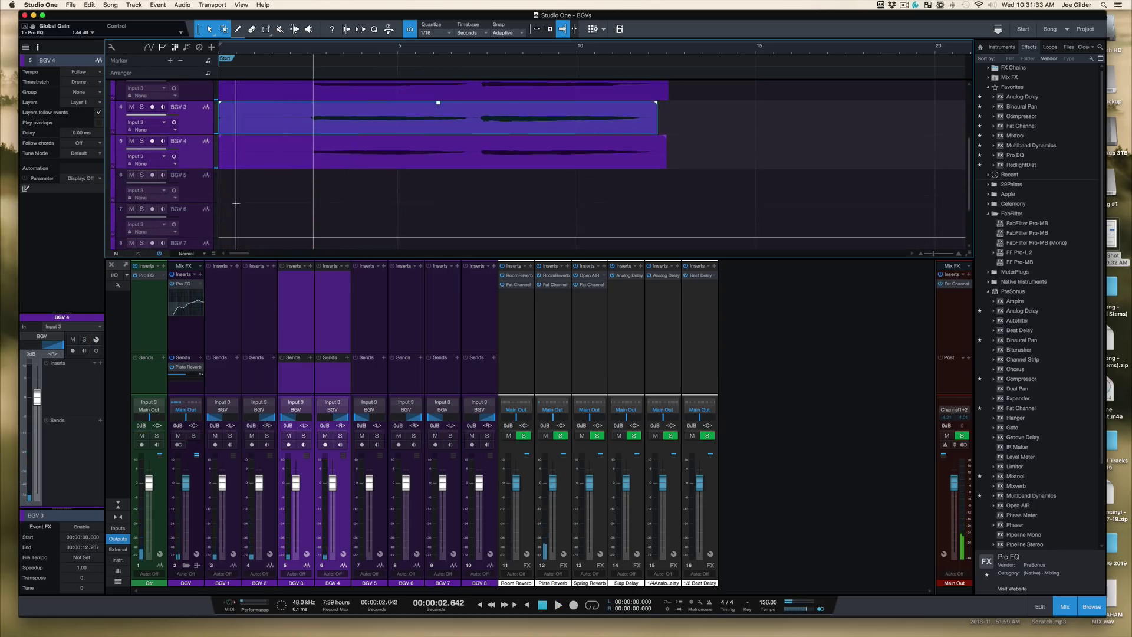
pyautogui.scroll(3, 307, 95)
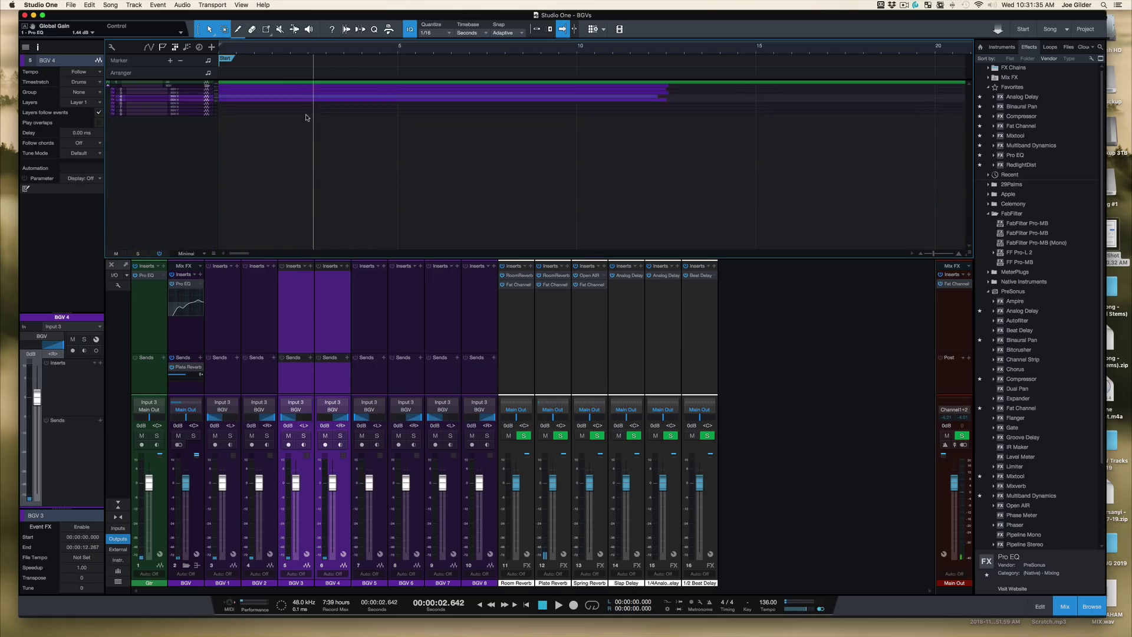
# Hide the mixer with F3 and listen through the BGV harmony takes in the enlarged arrangement.
pyautogui.press('F3')
pyautogui.scroll(3, 306, 107)
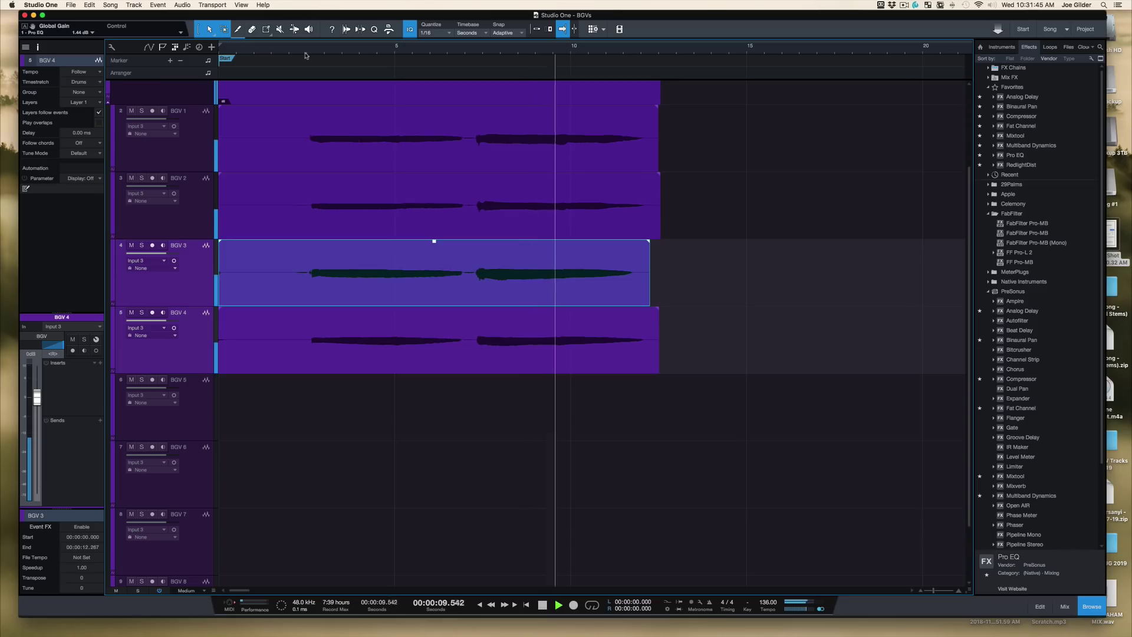
pyautogui.press('space')
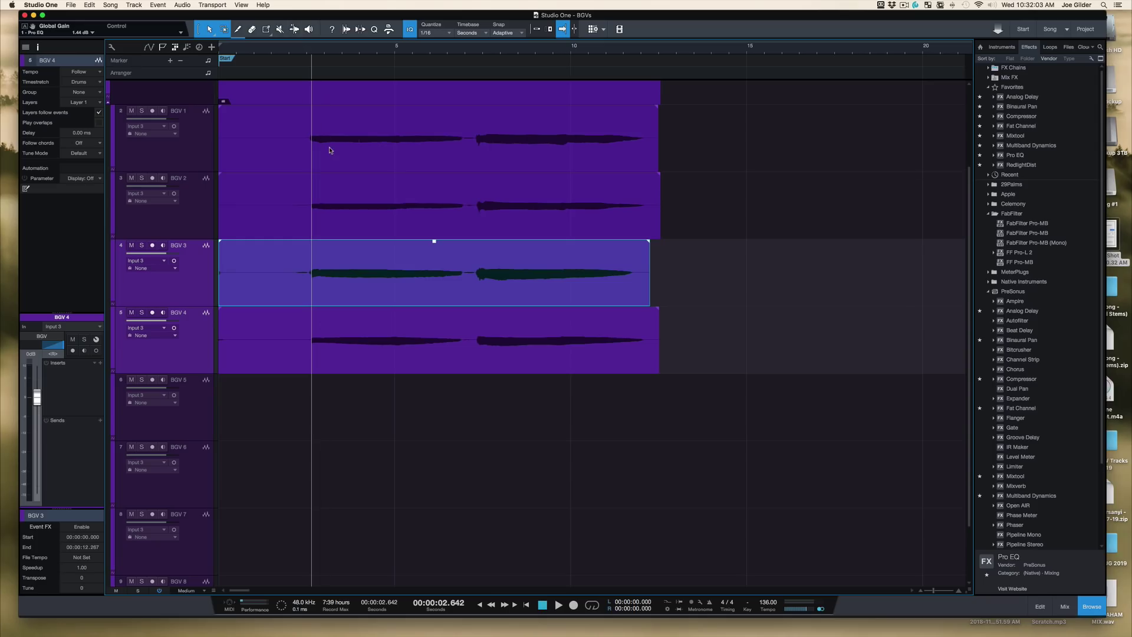
pyautogui.press('space')
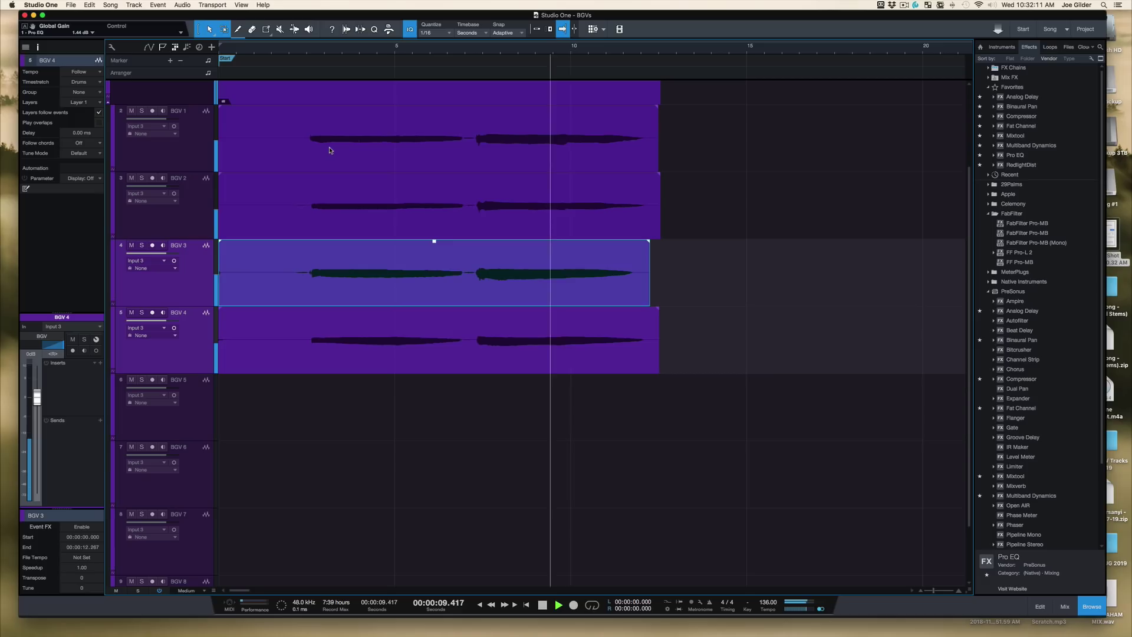
pyautogui.press('space')
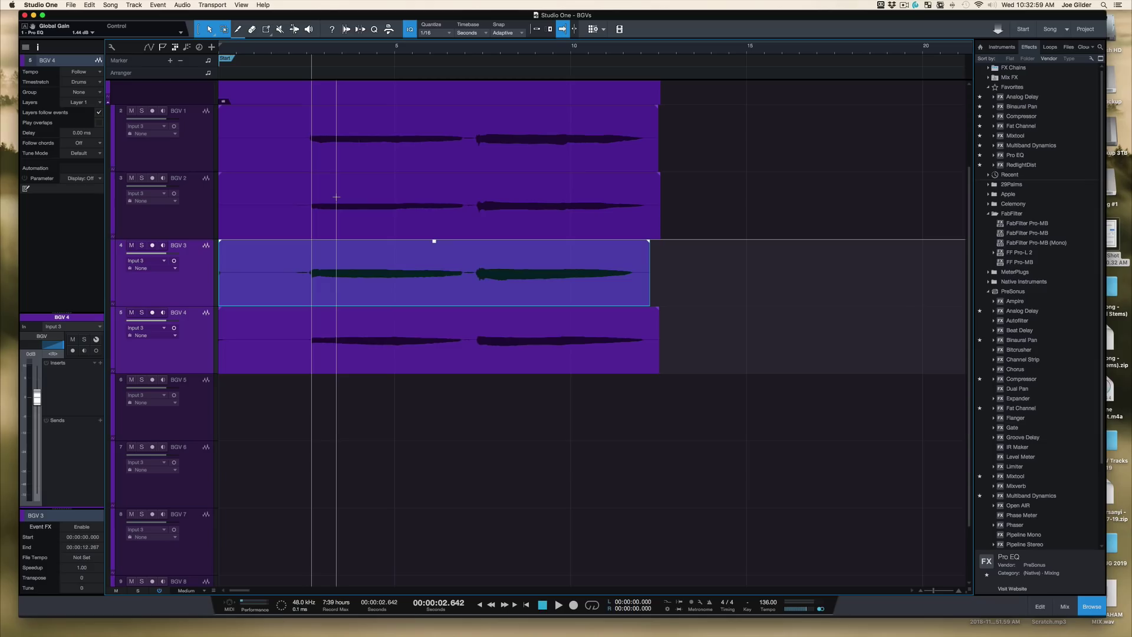
# Play the harmonies briefly, then zoom the timeline in horizontally around the playhead with E.
pyautogui.press('space')
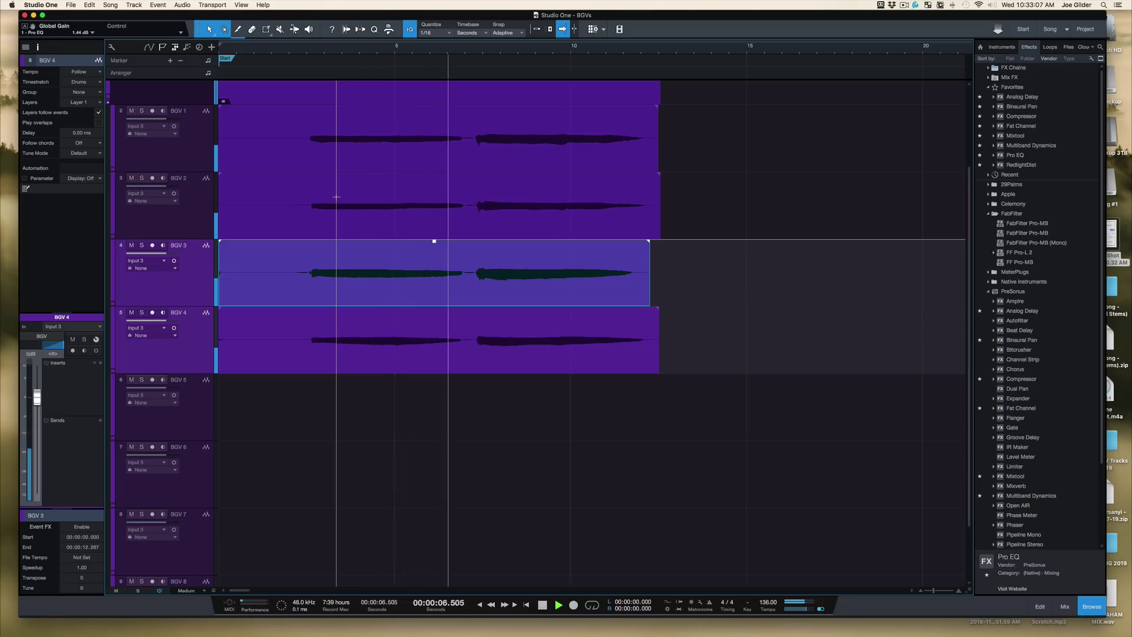
pyautogui.press('space')
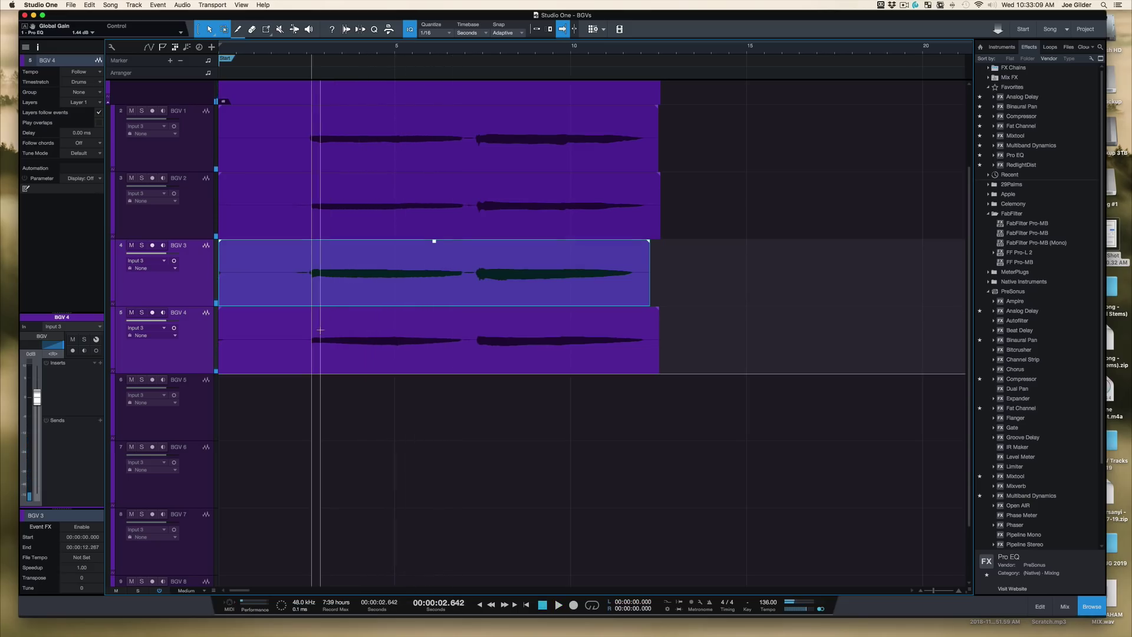
pyautogui.press('e')
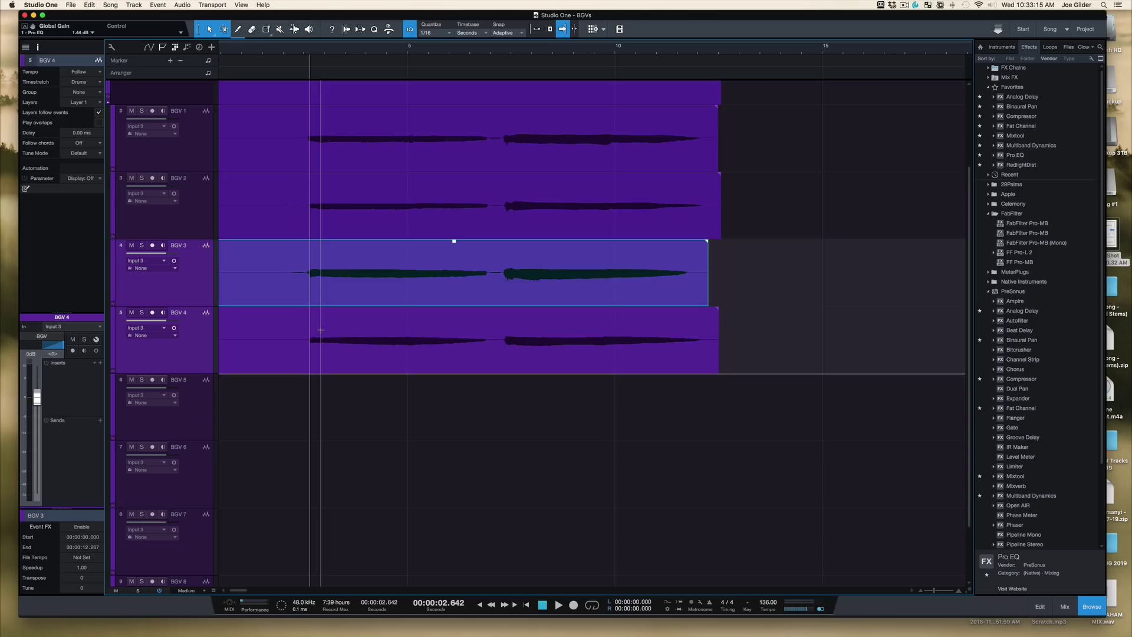
# Select and arm BGV 5, then record a harmony take from the song start.
pyautogui.click(159, 407)
pyautogui.click(153, 381)
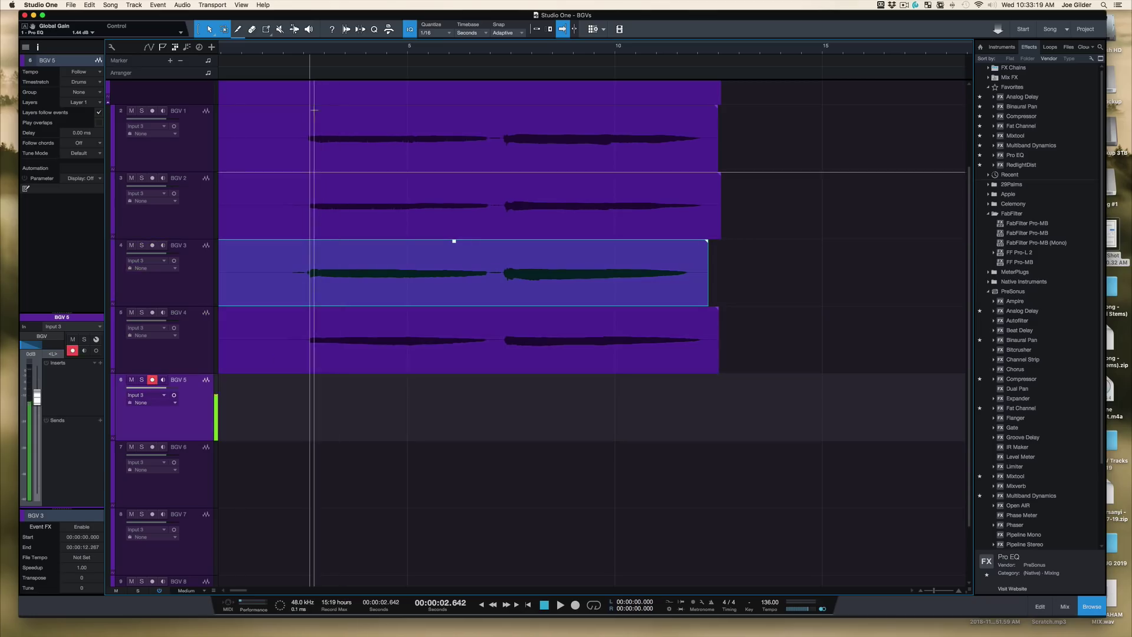
pyautogui.press('Home')
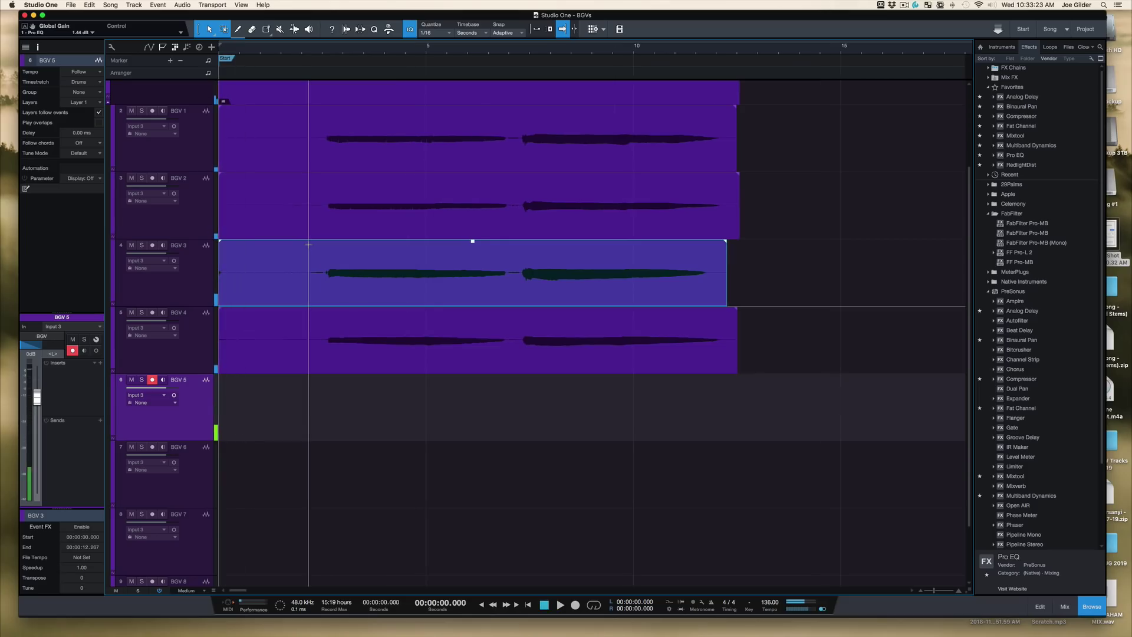
pyautogui.press('KP_Multiply')
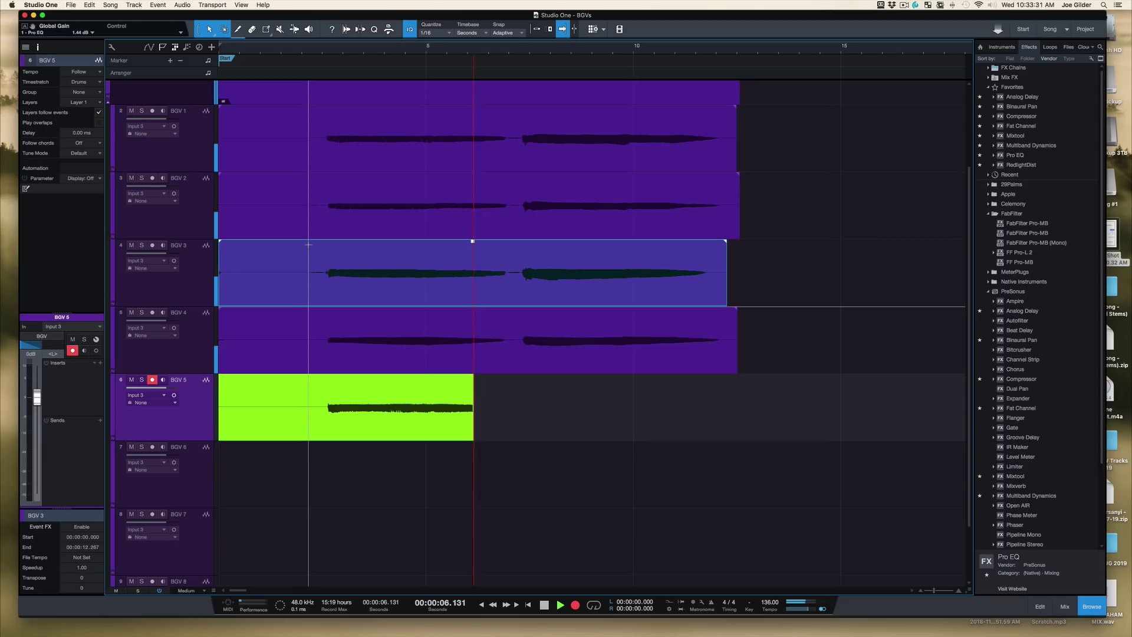
pyautogui.press('space')
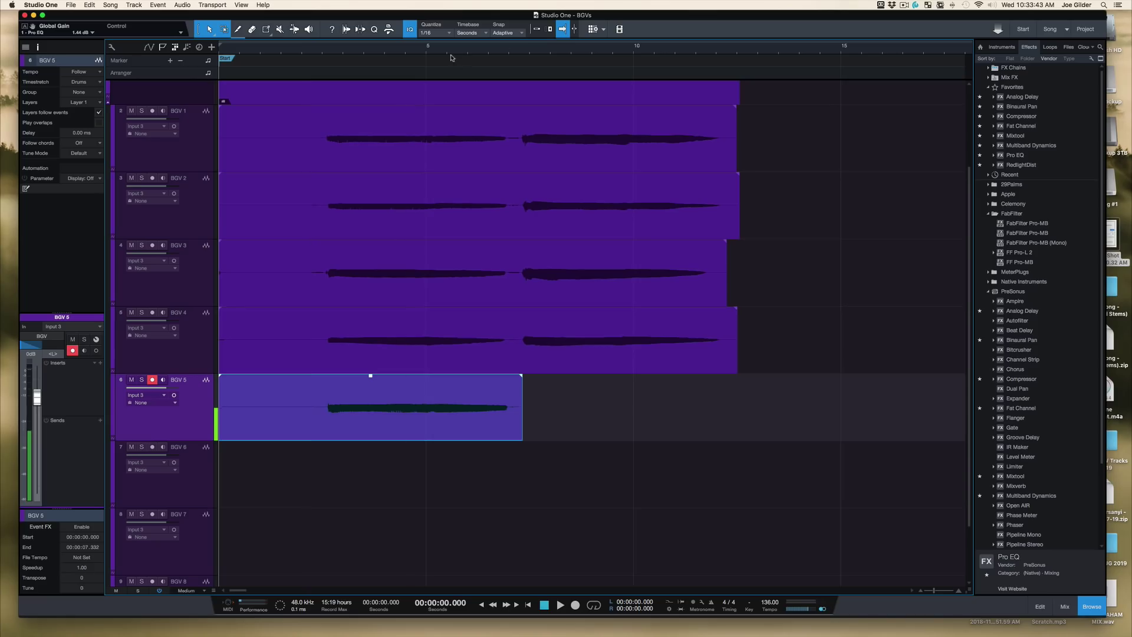
# Punch in a separate BGV 5 take over the second phrase, roughly 7.2 to 12.2 seconds.
pyautogui.click(405, 55)
pyautogui.press('space')
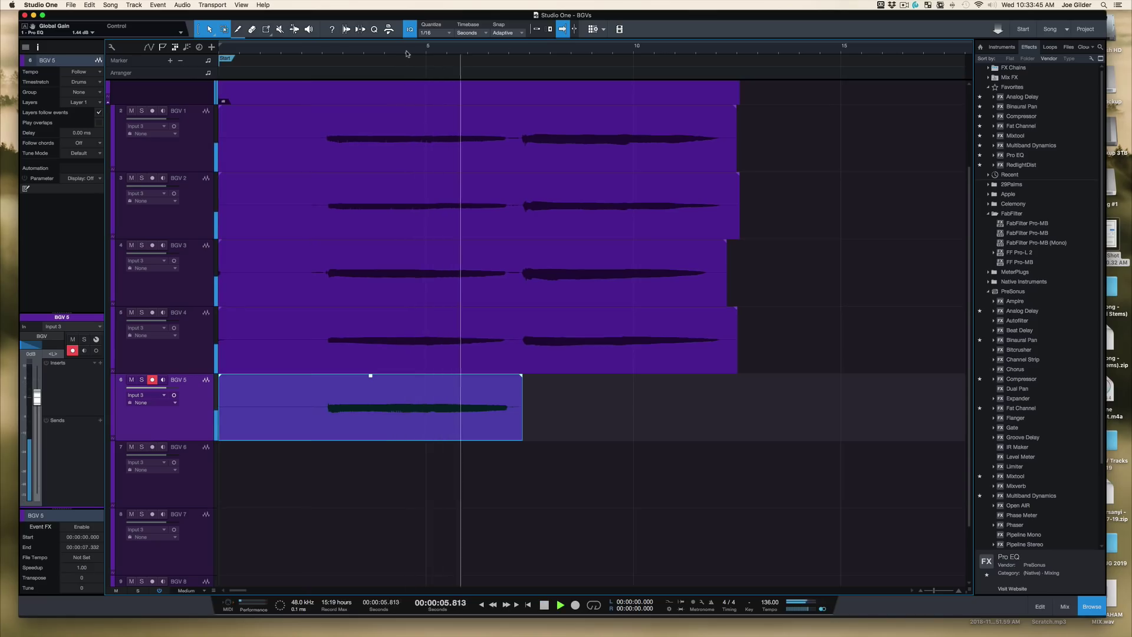
pyautogui.press('KP_Multiply')
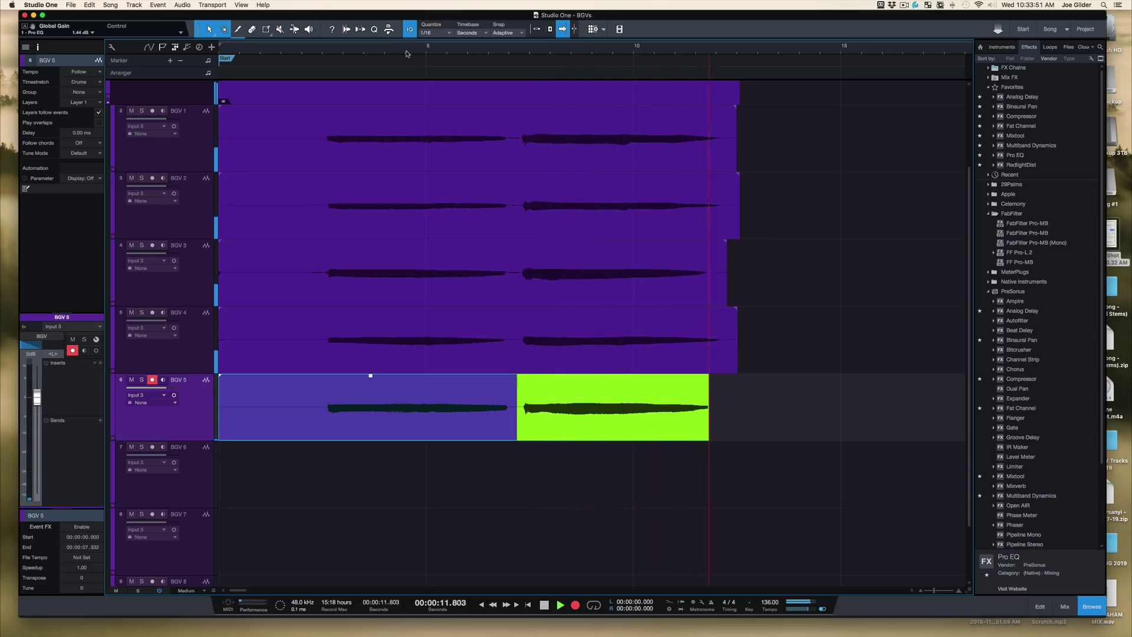
pyautogui.press('space')
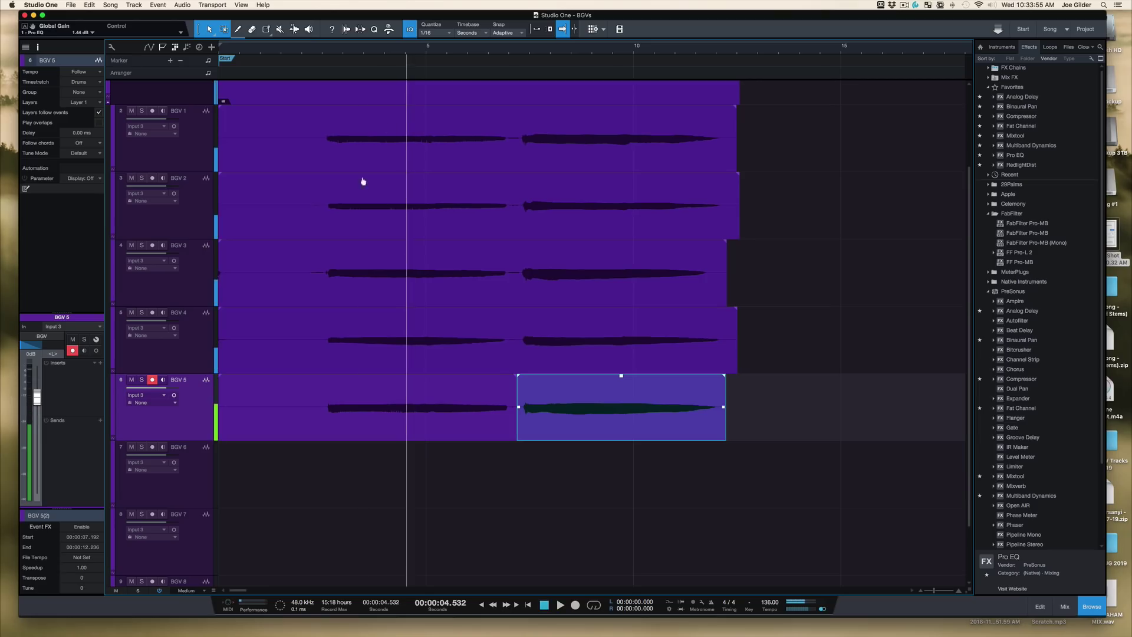
# Arm BGV 6, undo a false start, and record a full 12-second take from the song start.
pyautogui.click(152, 447)
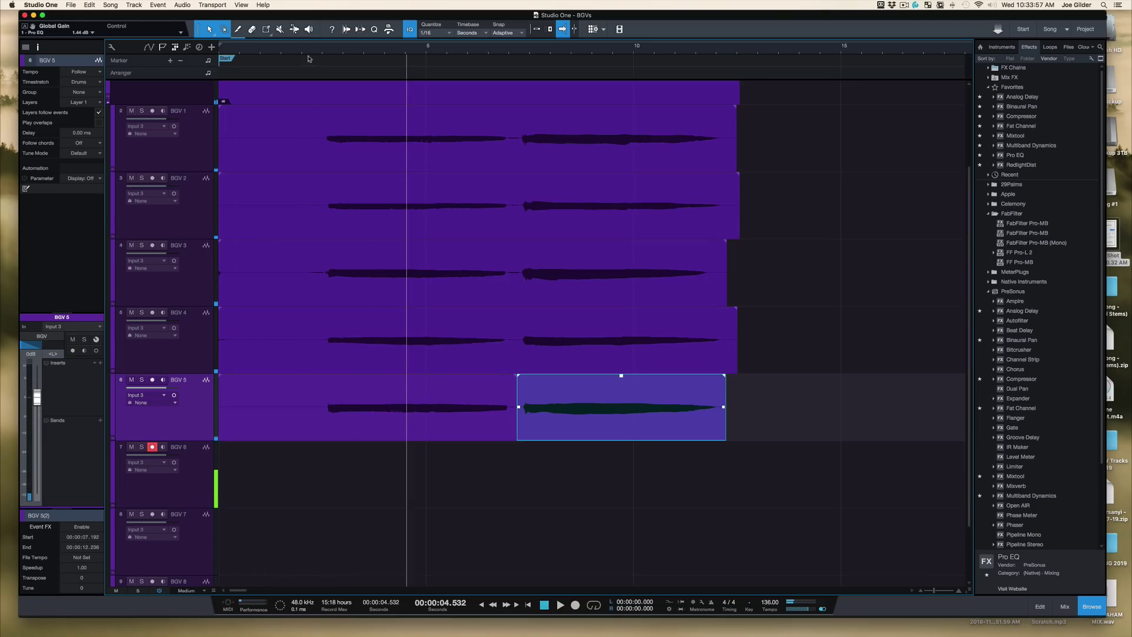
pyautogui.press('Home')
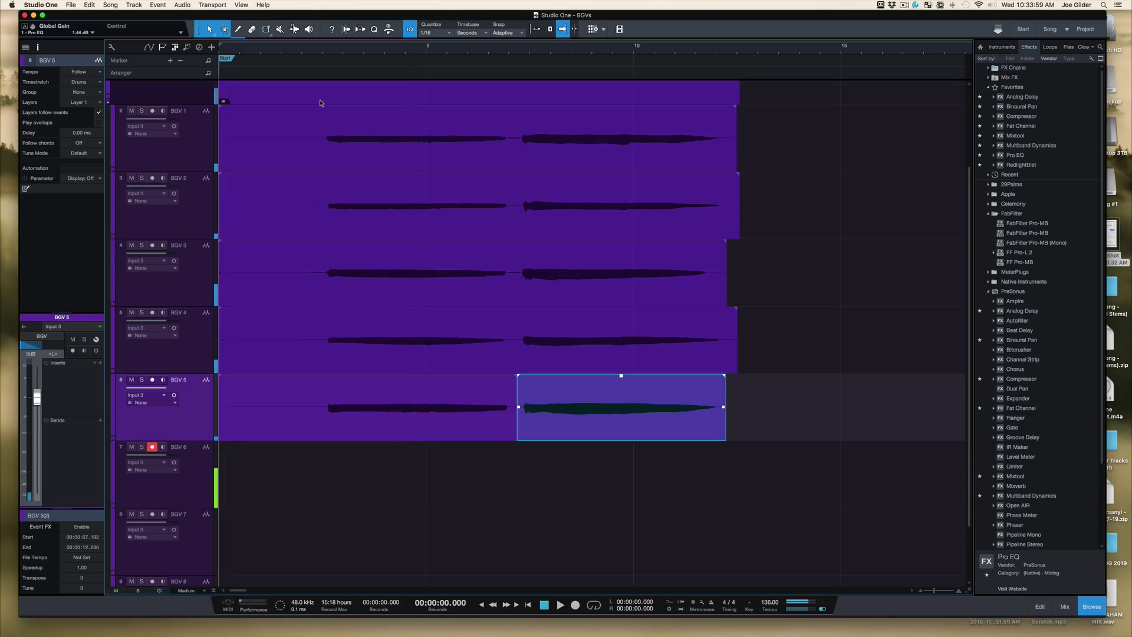
pyautogui.press('KP_Multiply')
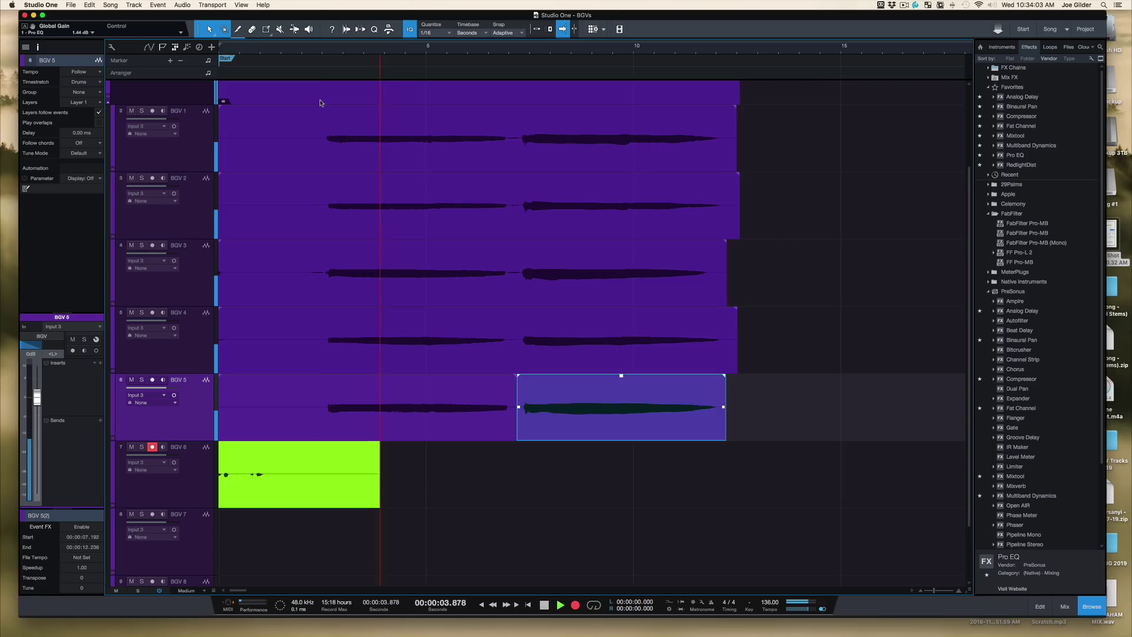
pyautogui.press('space')
pyautogui.hotkey('ctrl', 'z')
pyautogui.press('KP_Multiply')
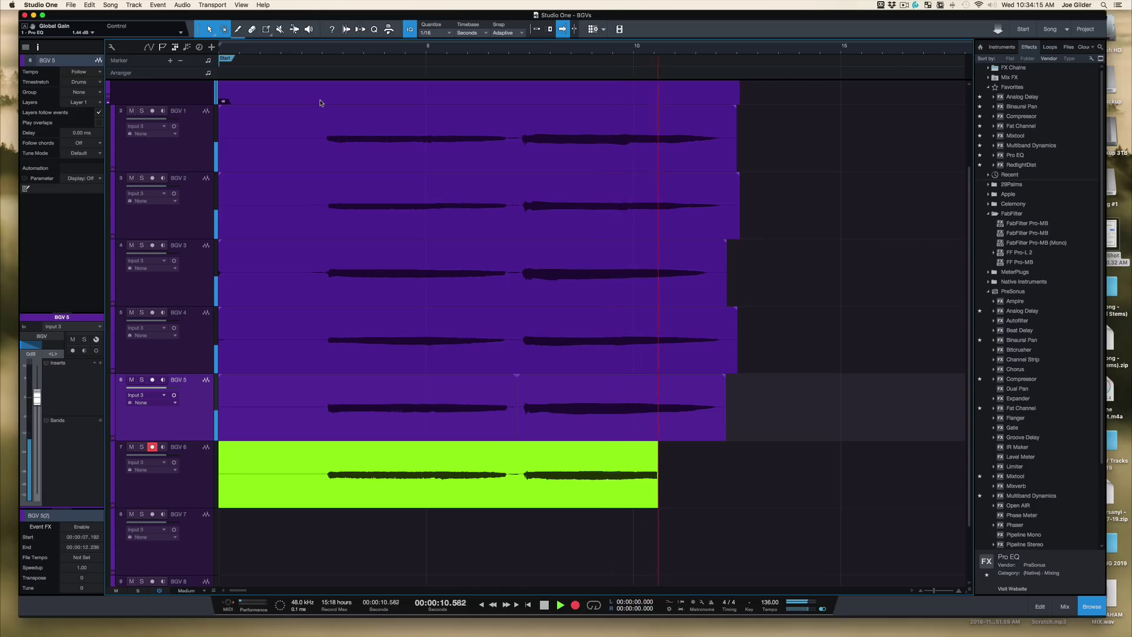
pyautogui.press('space')
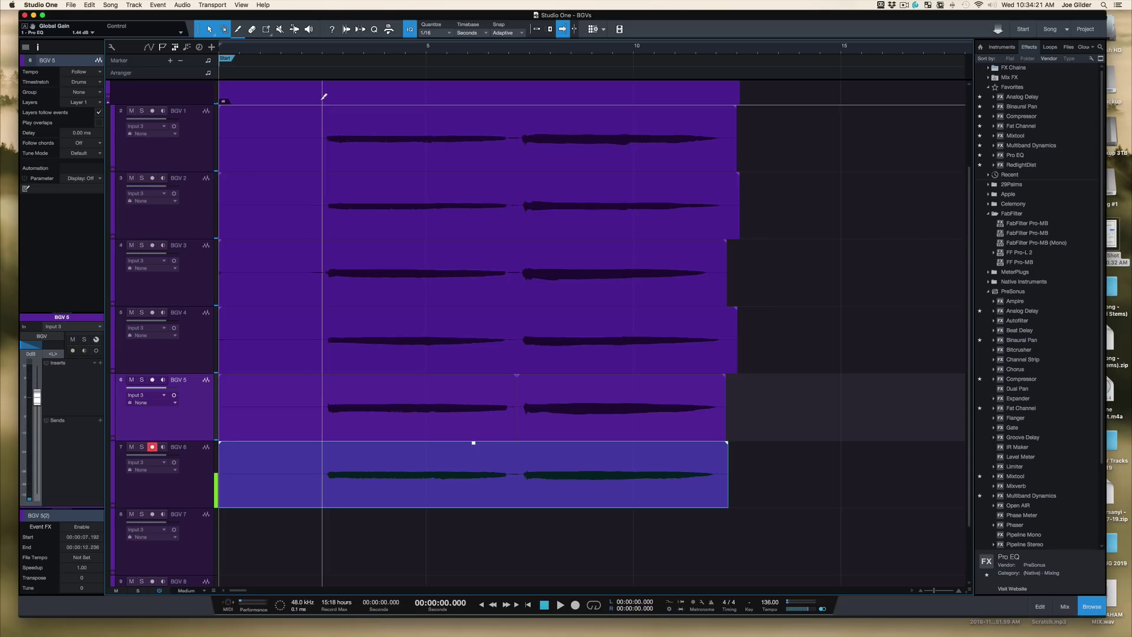
# Disarm BGV 6 and play back the stacked BGV 1–6 takes from about 2 seconds.
pyautogui.click(153, 447)
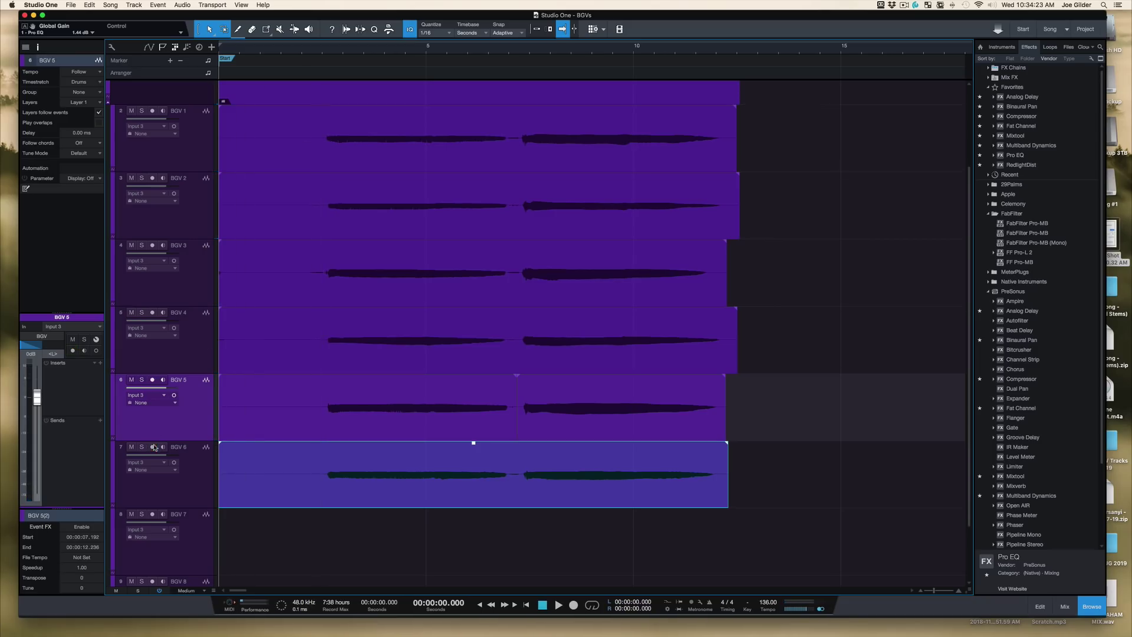
pyautogui.click(313, 51)
pyautogui.press('space')
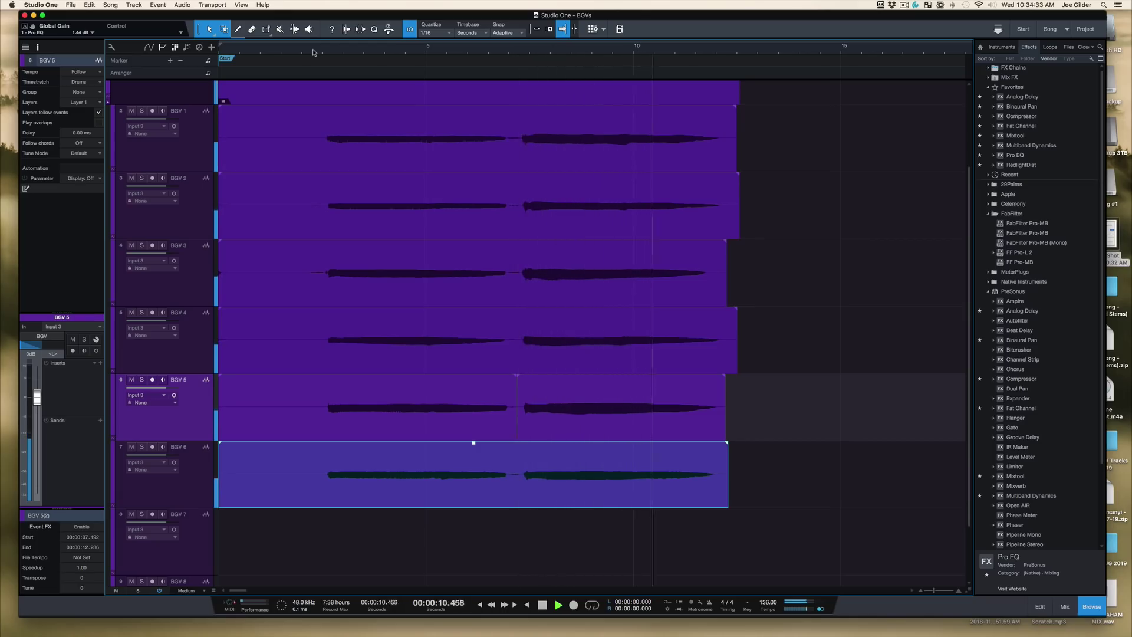
pyautogui.click(313, 52)
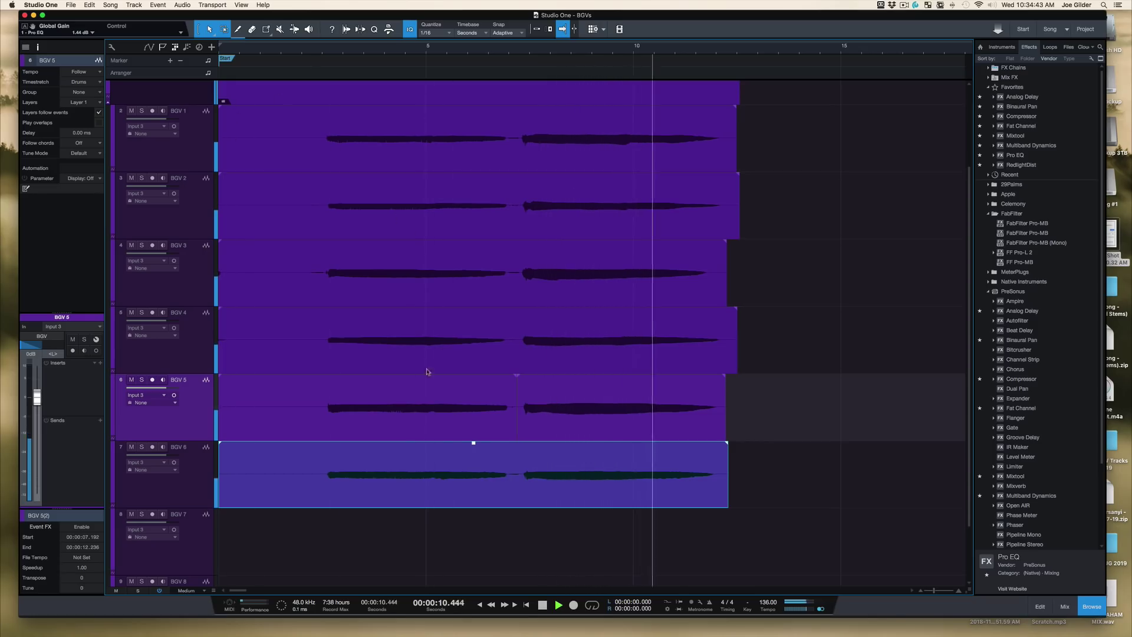
pyautogui.press('space')
# Select BGV 7 and arm it for recording.
pyautogui.scroll(-2, 278, 491)
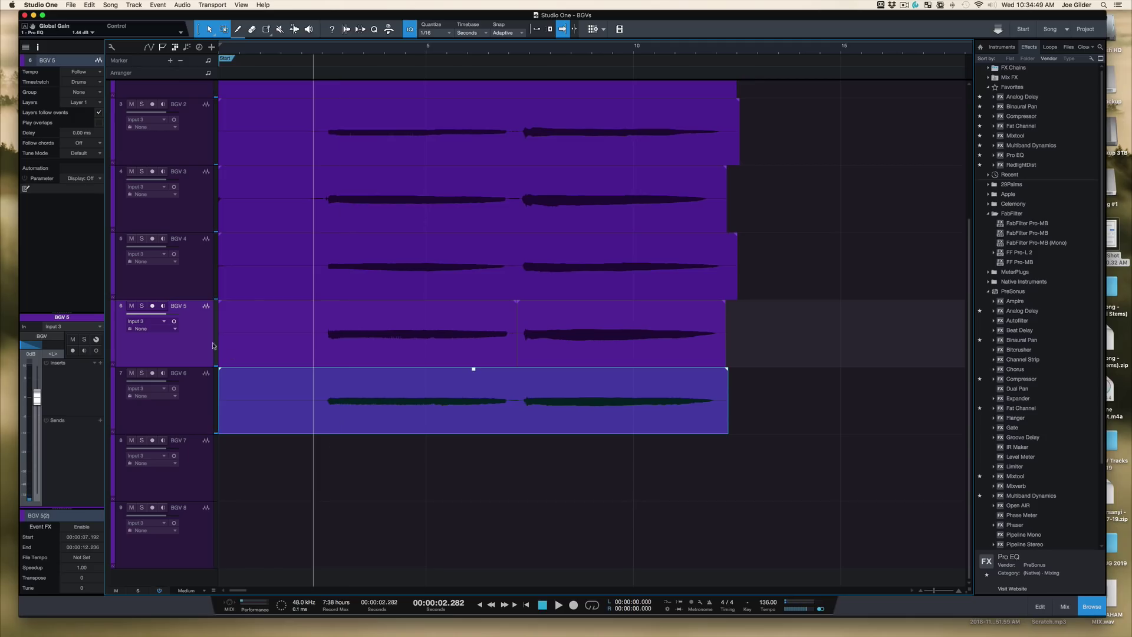
pyautogui.click(200, 400)
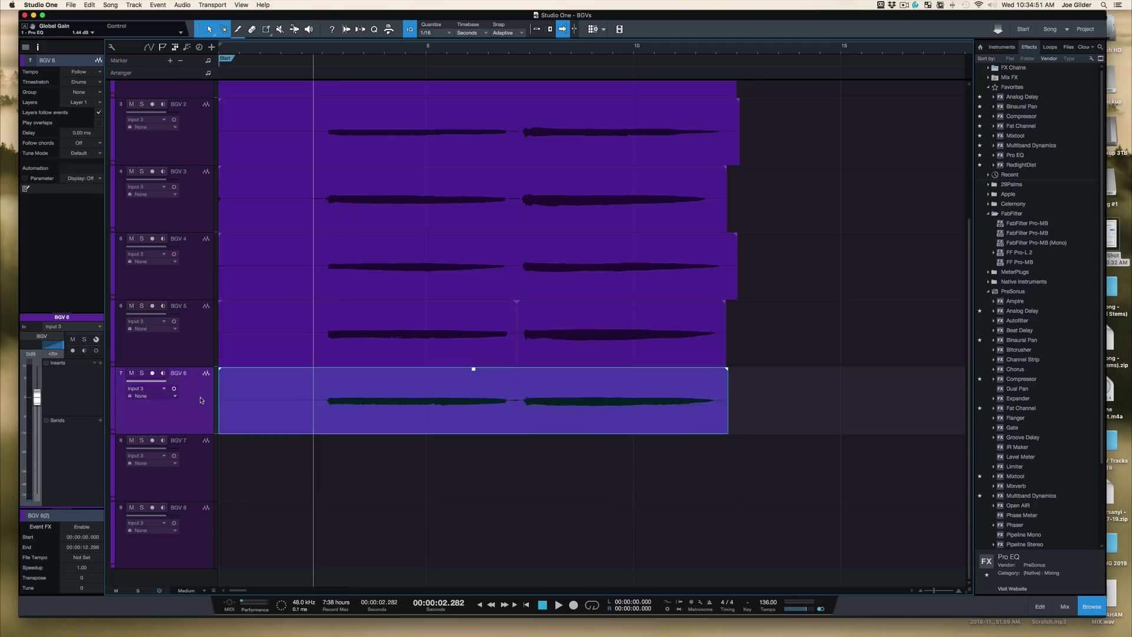
pyautogui.click(201, 461)
pyautogui.click(153, 441)
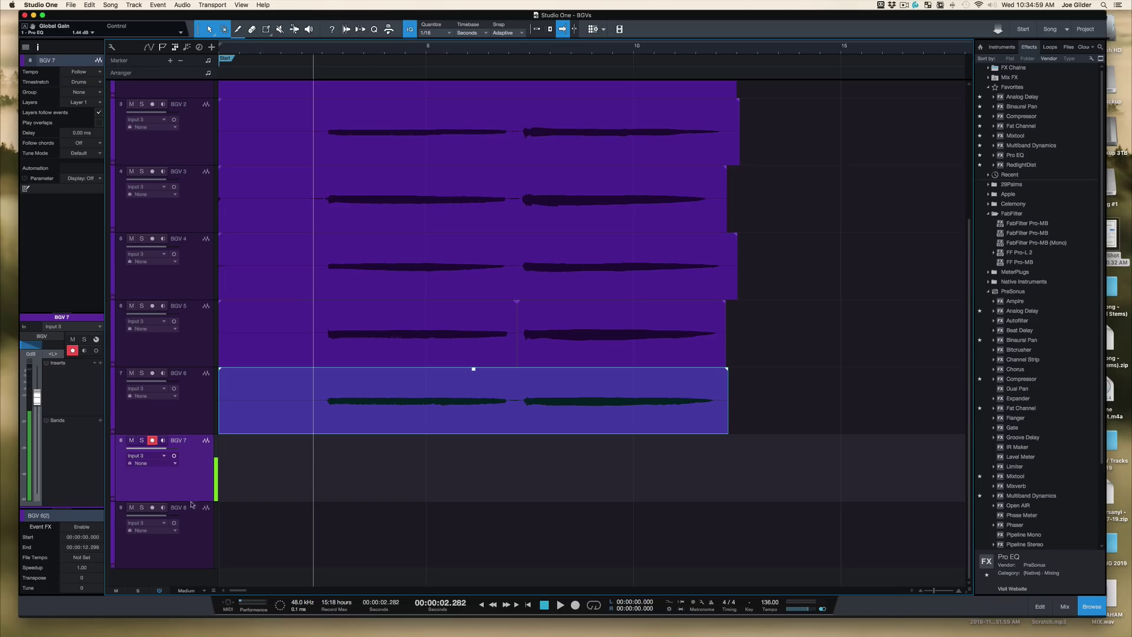
# Solo and audition BGV 6, then duplicate it as a new BGV 9 track.
pyautogui.click(190, 421)
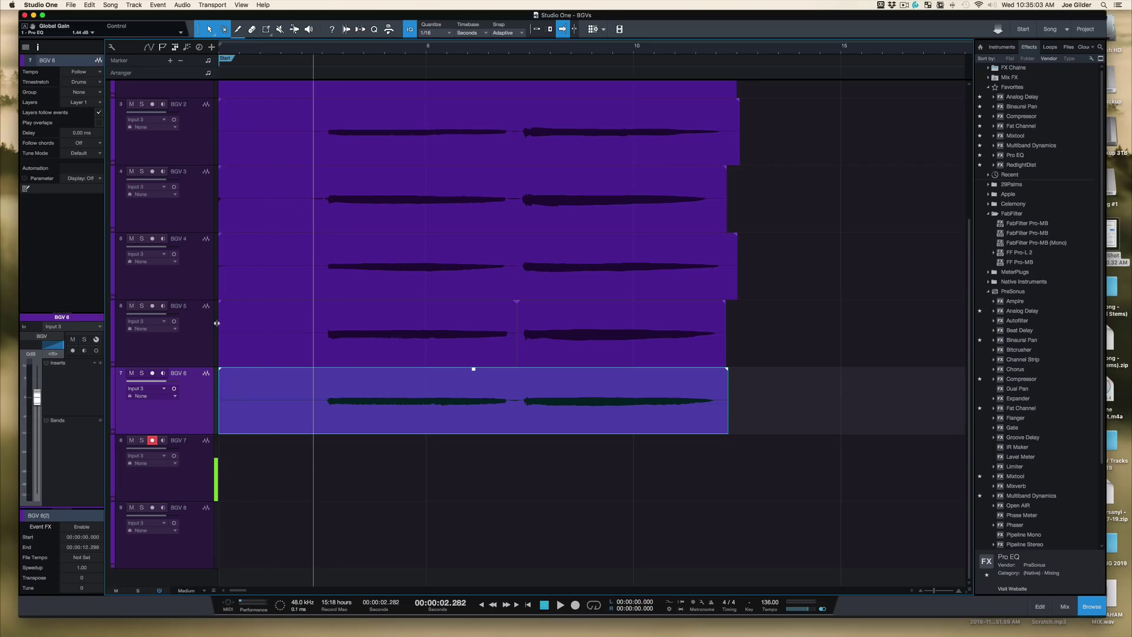
pyautogui.press('s')
pyautogui.press('space')
pyautogui.press('space')
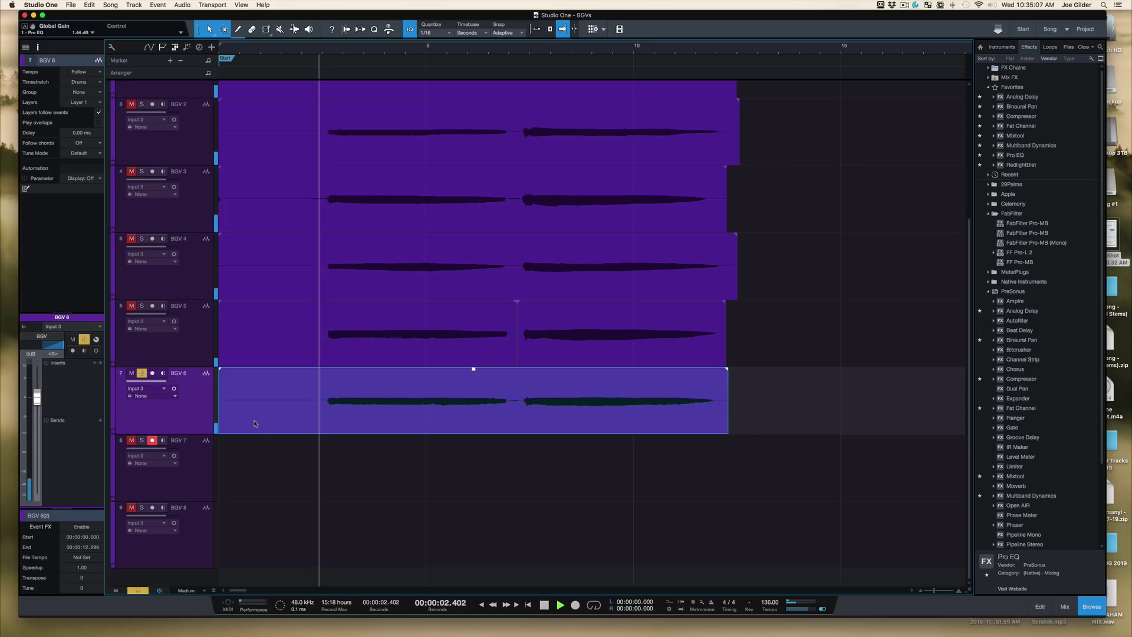
pyautogui.press('s')
pyautogui.hotkey('shift', 'd')
# Briefly play from about 7.5 seconds, then return the playhead to the song start.
pyautogui.press('Home')
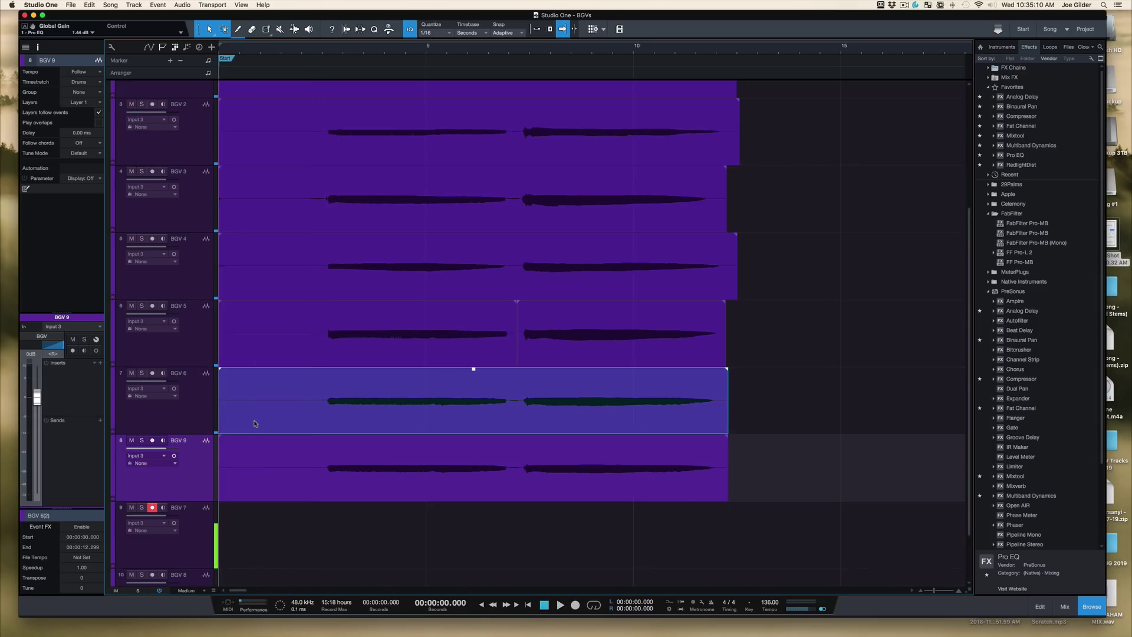
pyautogui.scroll(-1, 286, 437)
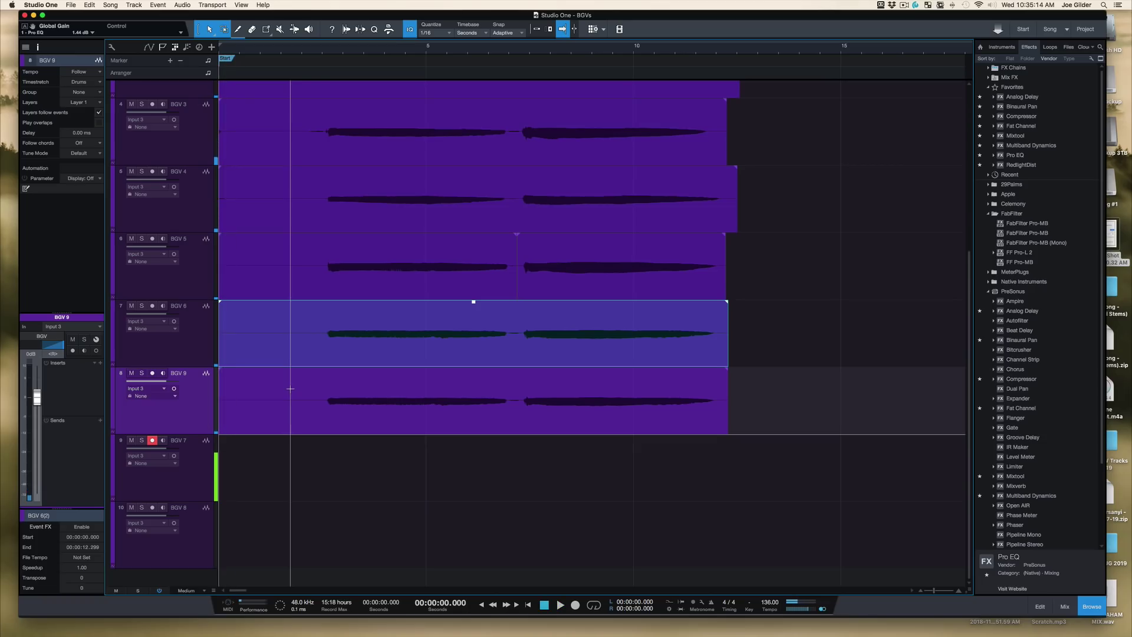
pyautogui.click(529, 54)
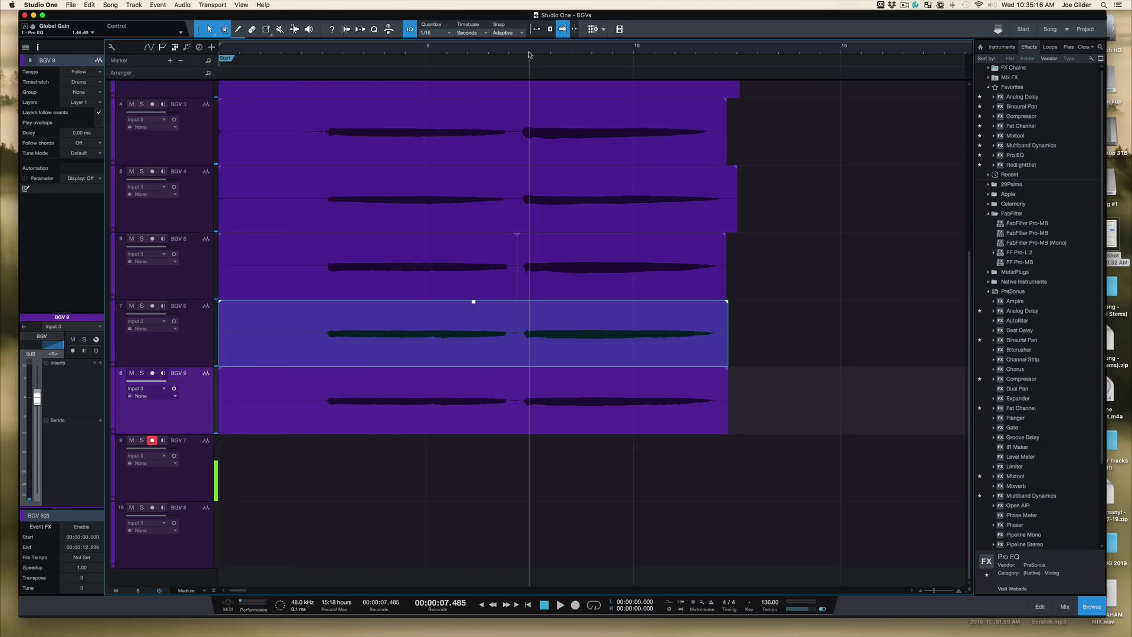
pyautogui.press('space')
pyautogui.press('space')
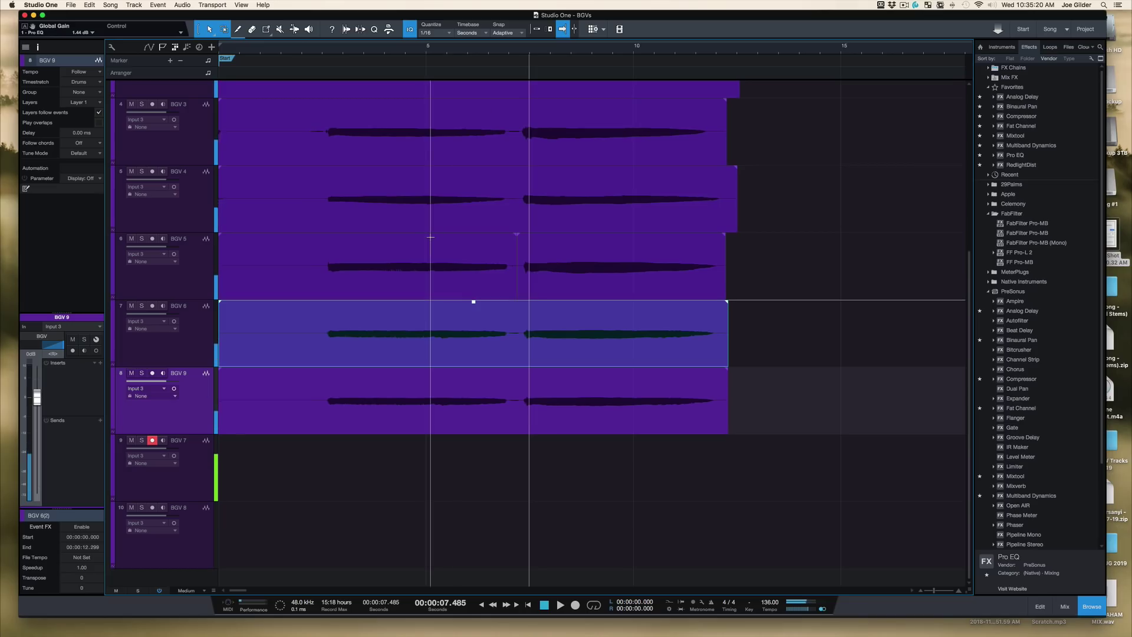
pyautogui.press('Home')
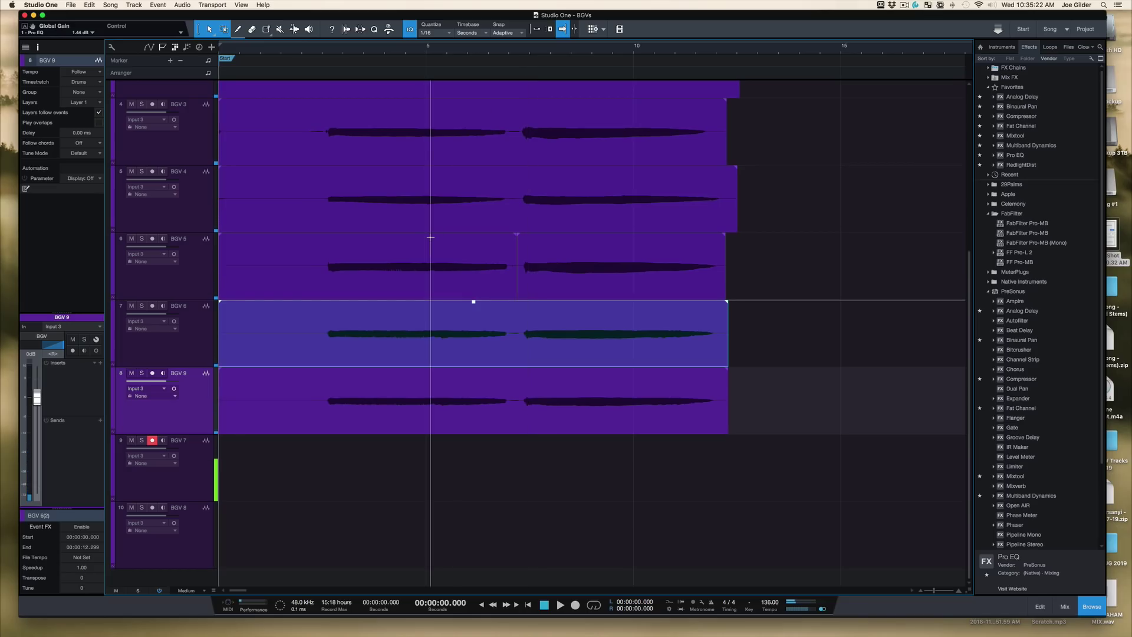
# Record BGV 7, delete the false start, and re-record a full 12.8-second take from the top.
pyautogui.press('KP_Multiply')
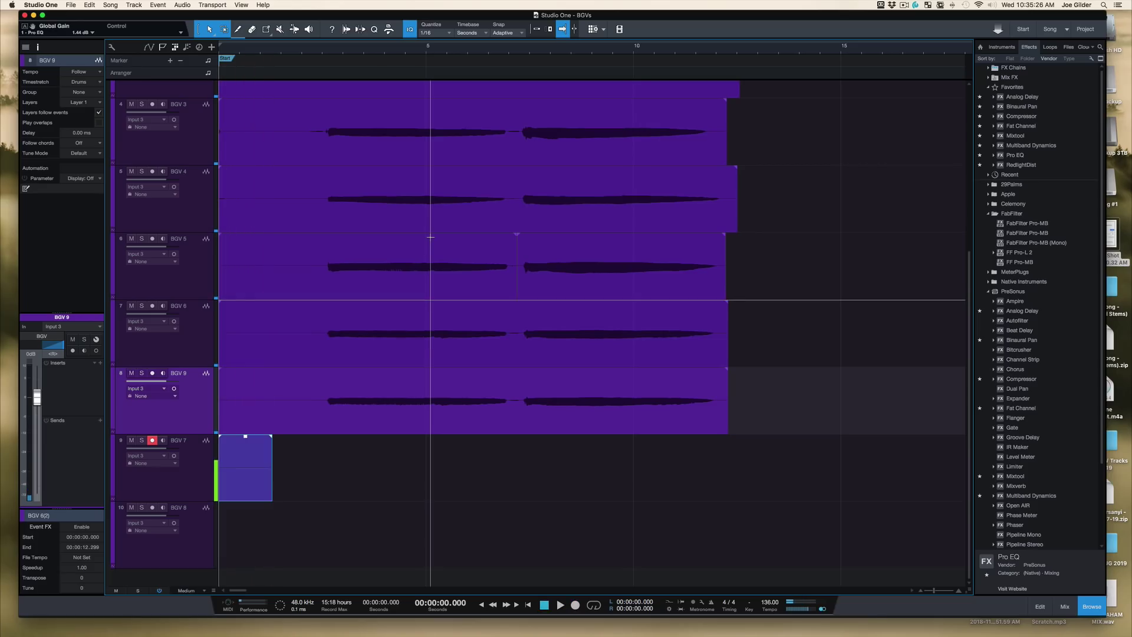
pyautogui.click(324, 46)
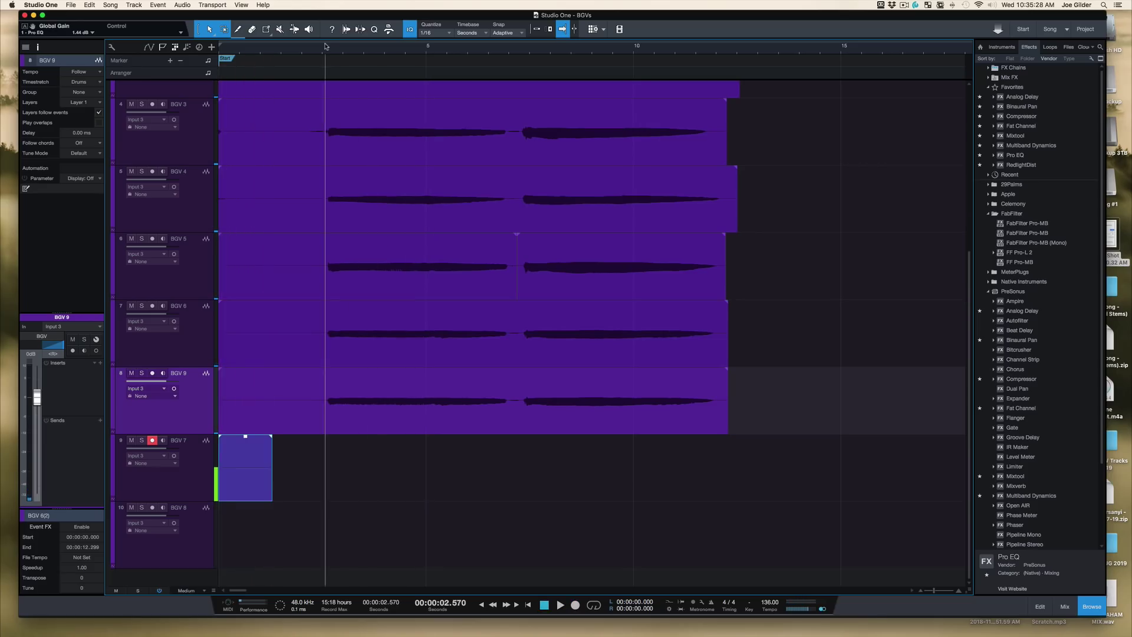
pyautogui.press('space')
pyautogui.press('space')
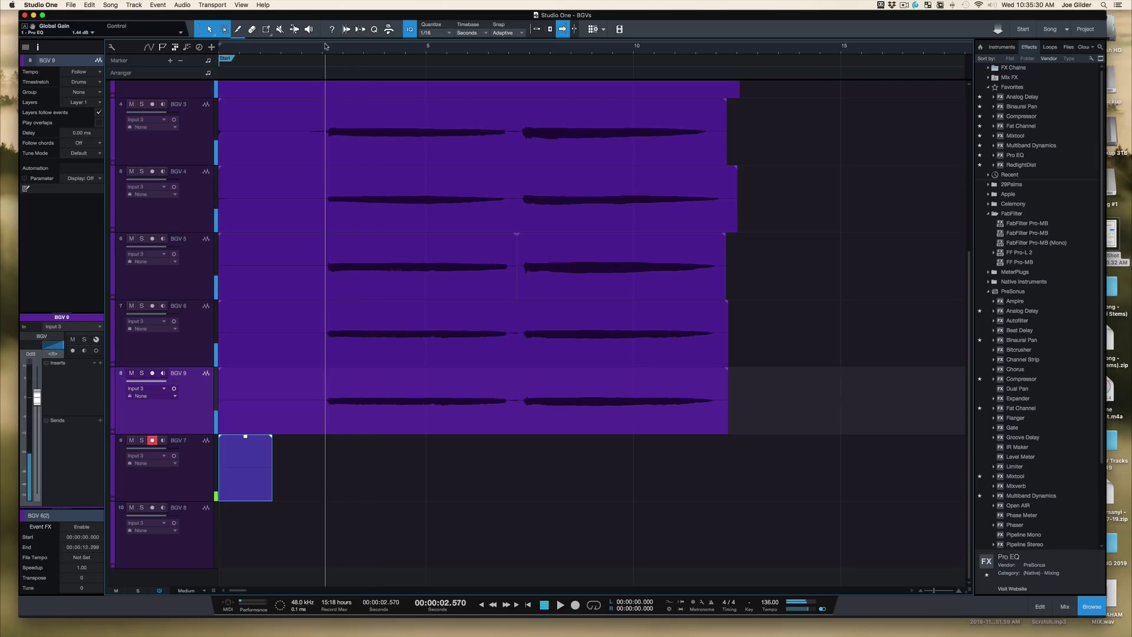
pyautogui.press('Delete')
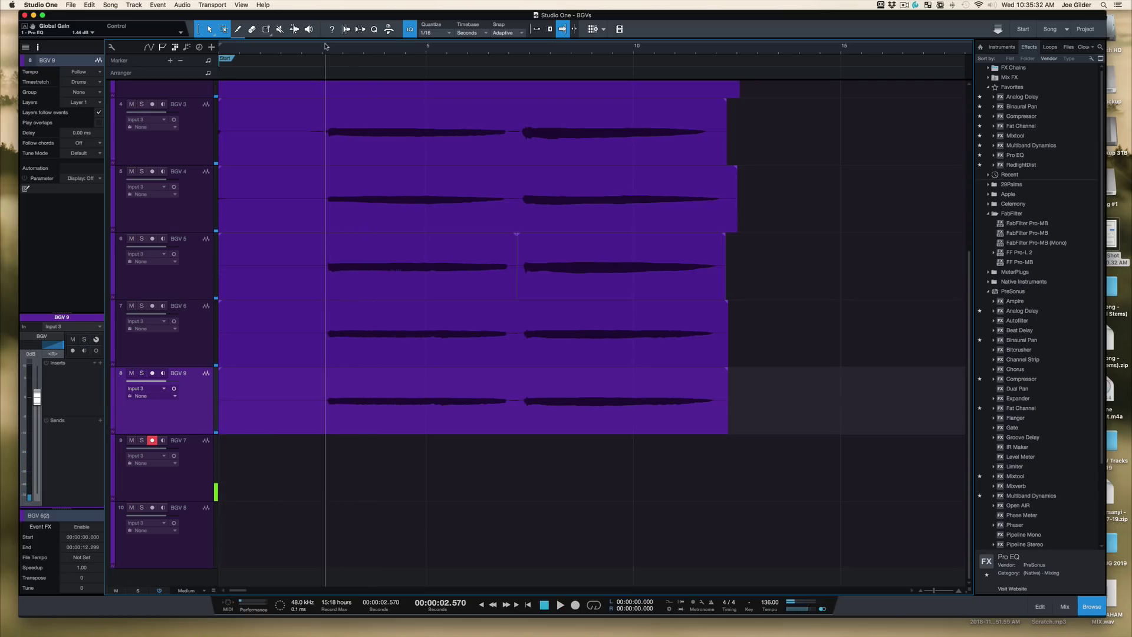
pyautogui.press(',')
pyautogui.press('KP_Multiply')
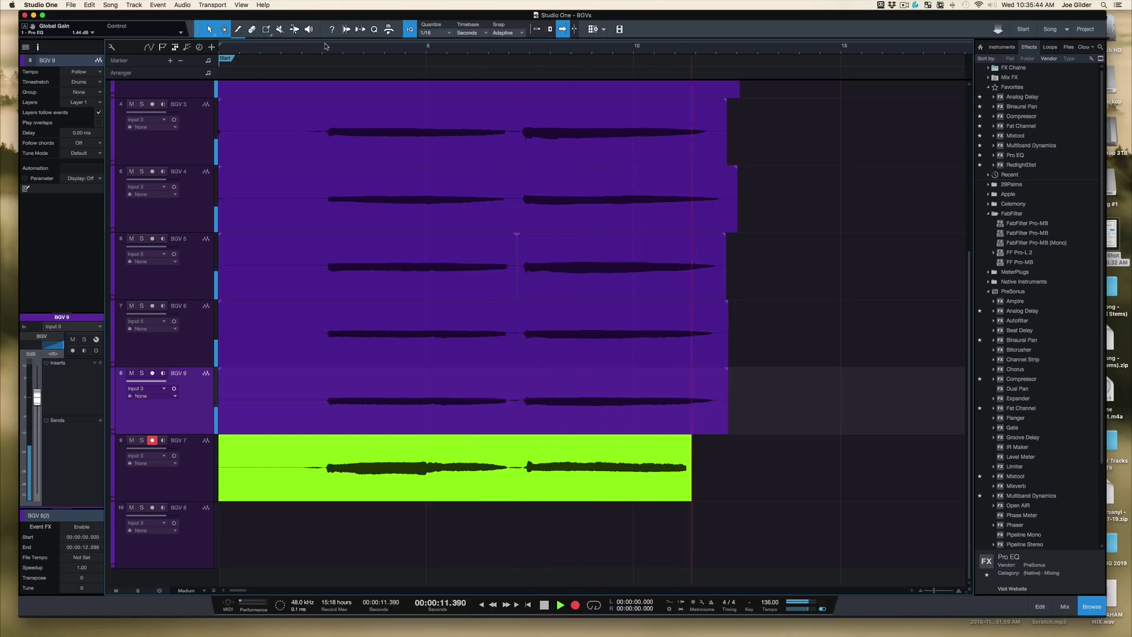
pyautogui.press('space')
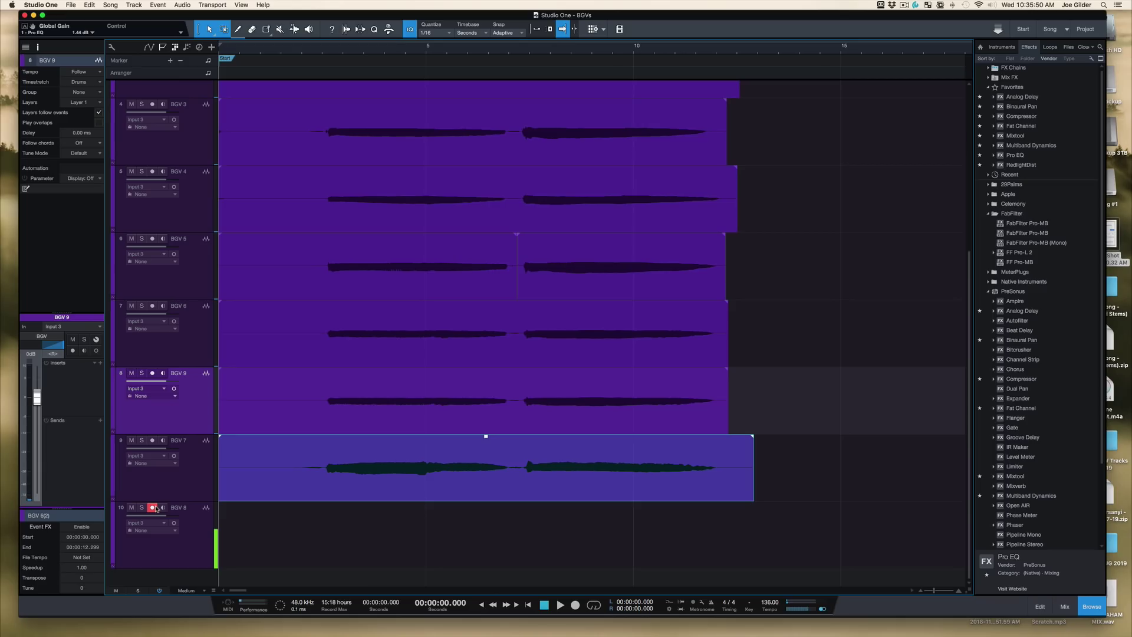
# Listen briefly from about 2.8 seconds, then record a 12-second BGV 8 take from the song start.
pyautogui.click(334, 54)
pyautogui.press('space')
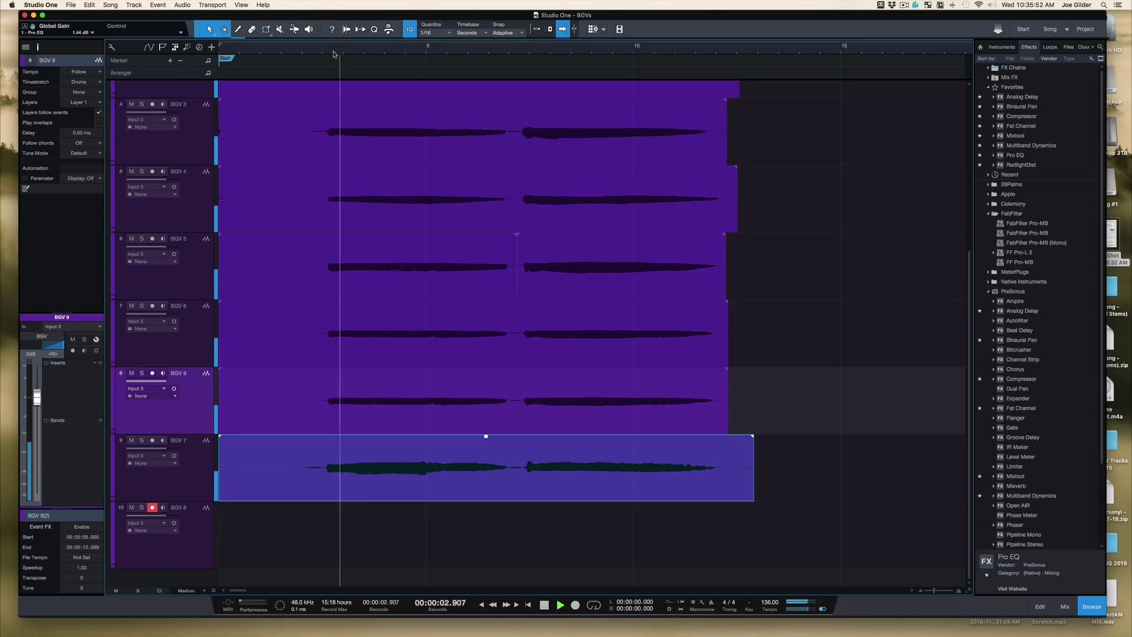
pyautogui.press('space')
pyautogui.press(',')
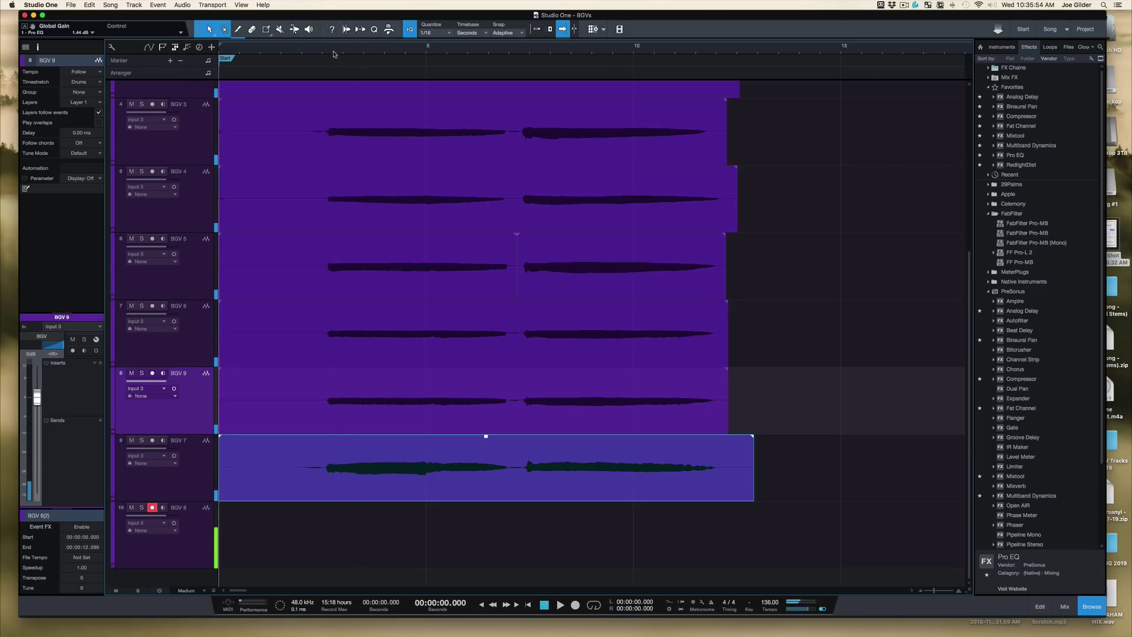
pyautogui.press('KP_Multiply')
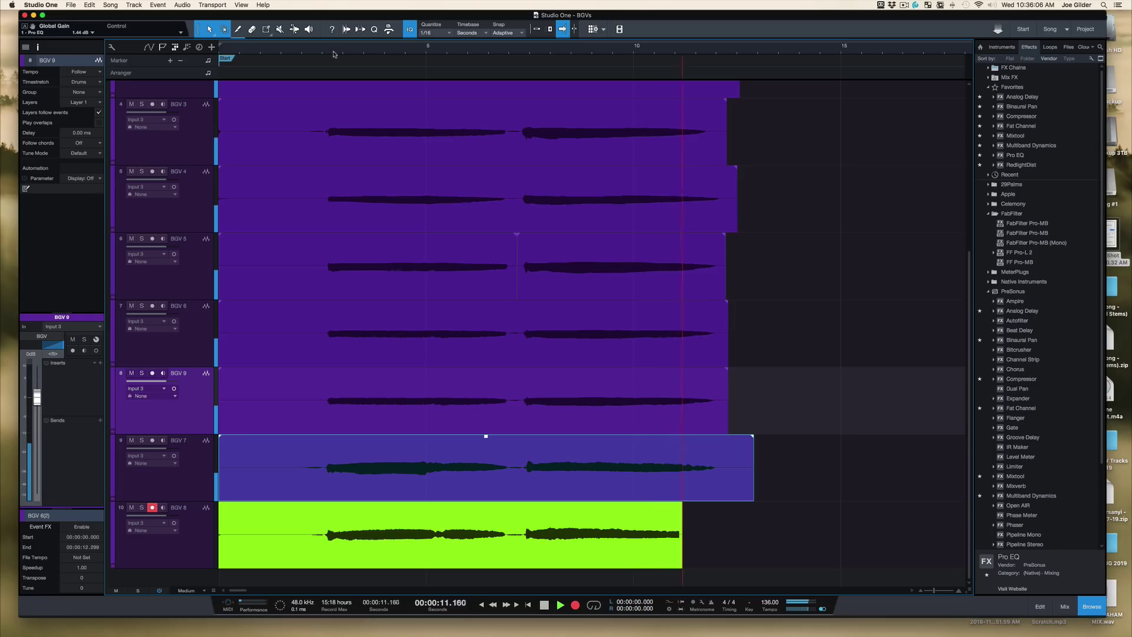
pyautogui.press('space')
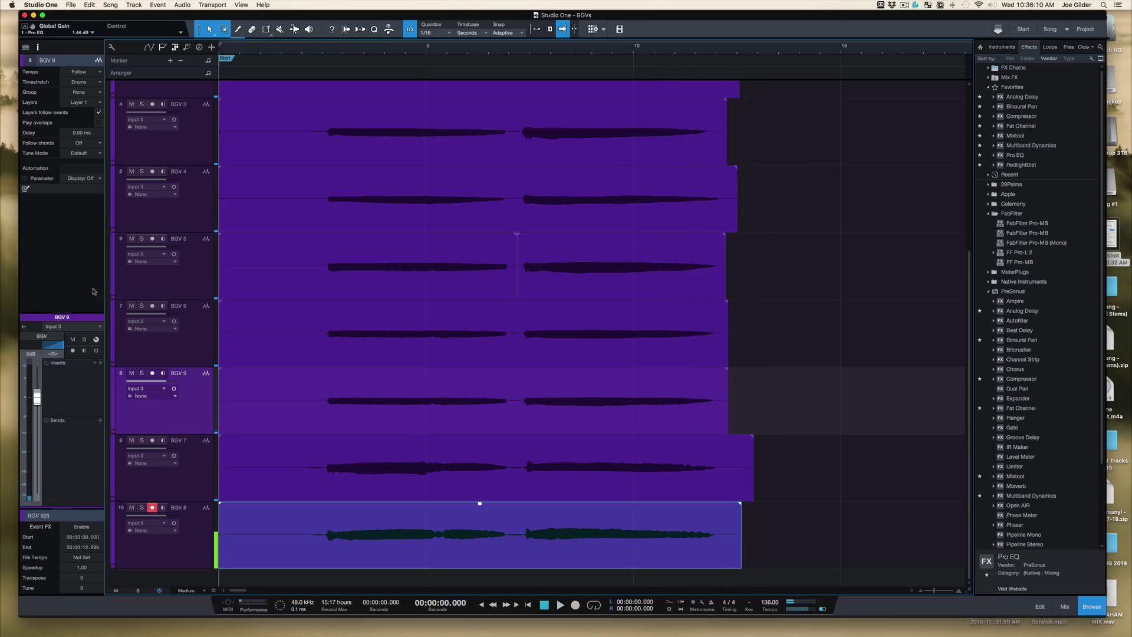
# Disarm BGV 8 and play the new take from about 2.3 seconds.
pyautogui.click(152, 507)
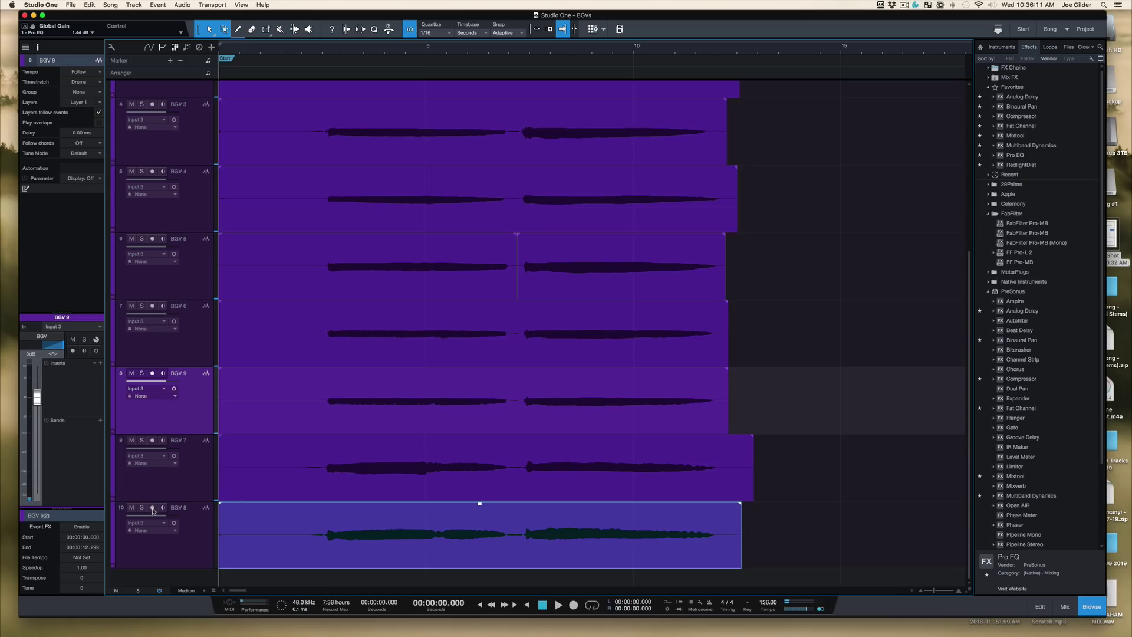
pyautogui.click(315, 54)
pyautogui.press('space')
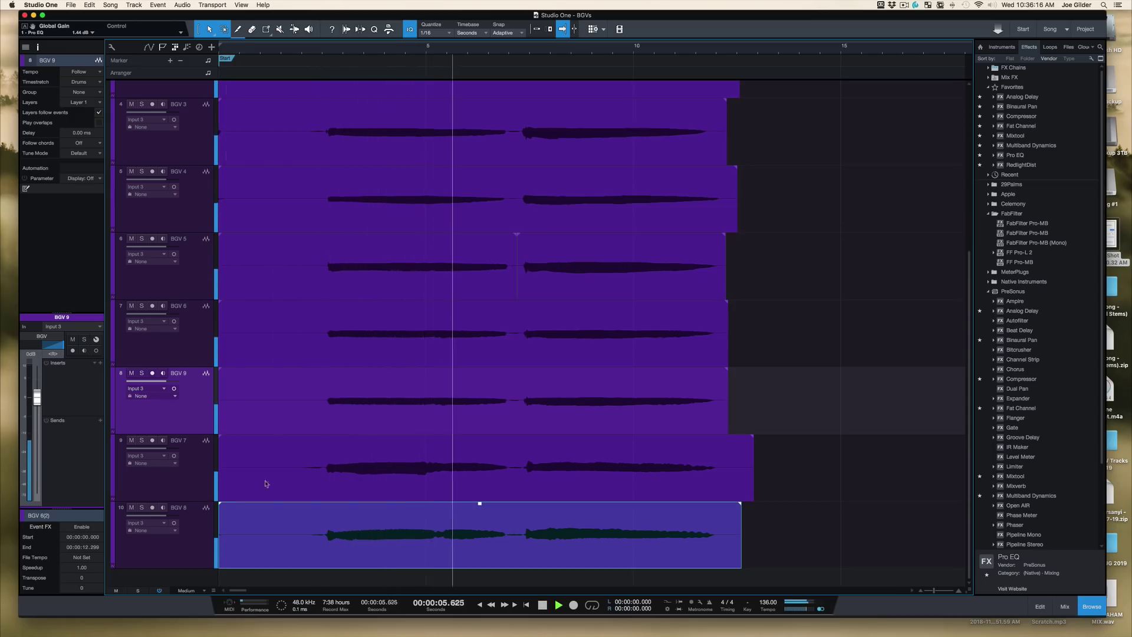
pyautogui.press('space')
# Lower BGV 7's volume from 0 to -4.2 dB and play to hear the new balance.
pyautogui.click(191, 478)
pyautogui.click(194, 516)
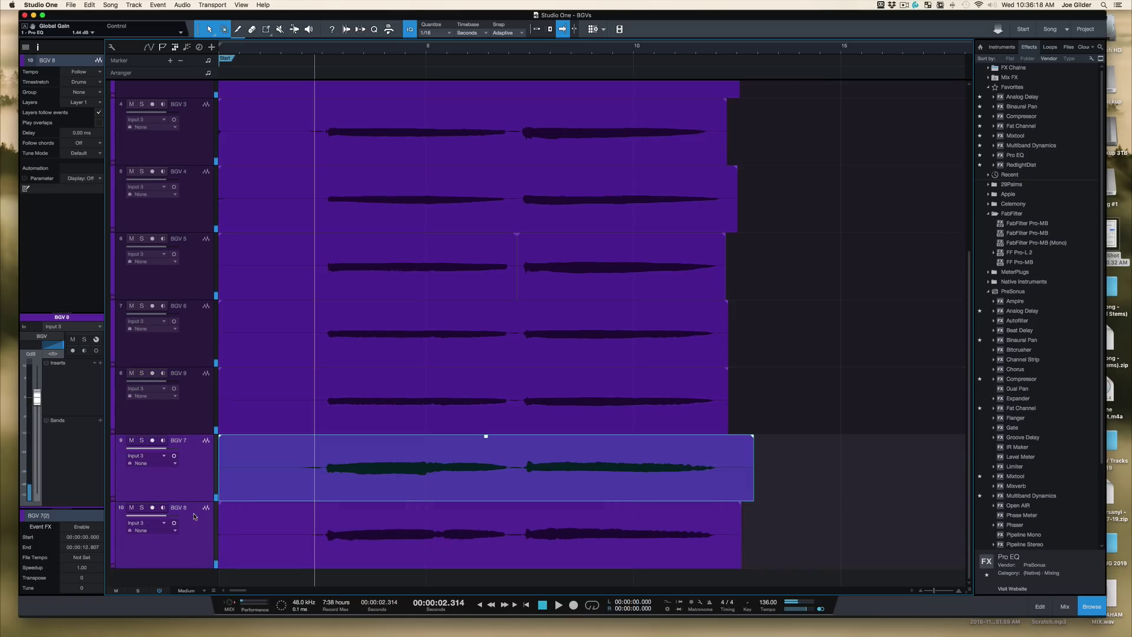
pyautogui.moveTo(166, 452); pyautogui.dragTo(160, 451)
pyautogui.press('space')
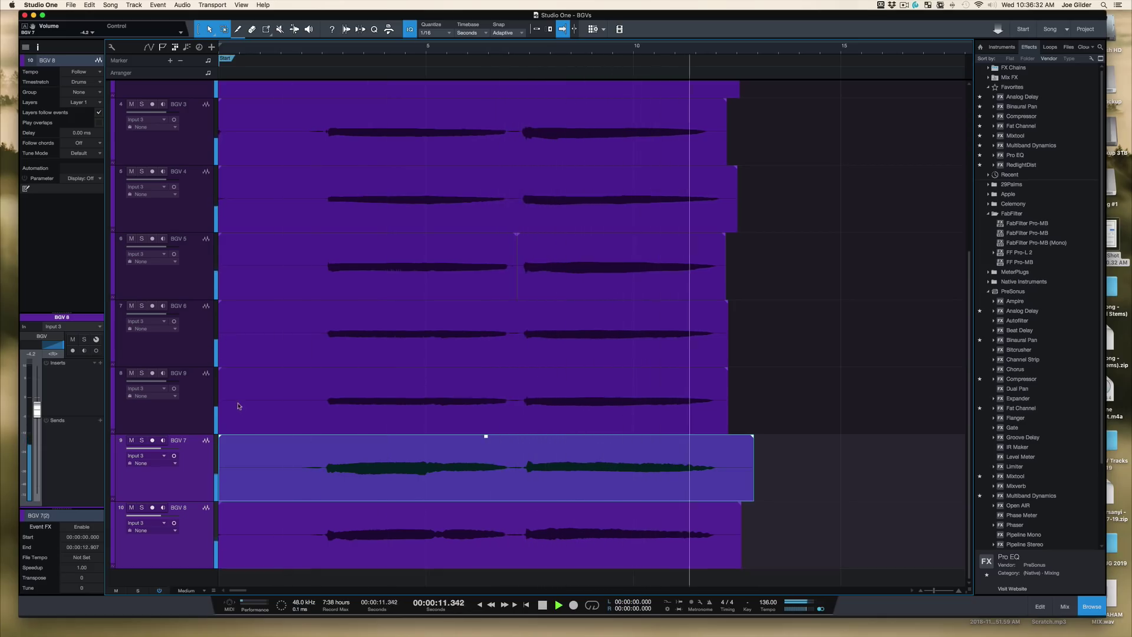
# Mute two selected harmony tracks, audition the stack without them, then unmute and play all eight parts.
pyautogui.press('space')
pyautogui.click(206, 356)
pyautogui.keyDown('shift'); pyautogui.click(202, 411); pyautogui.keyUp('shift')
pyautogui.press('m')
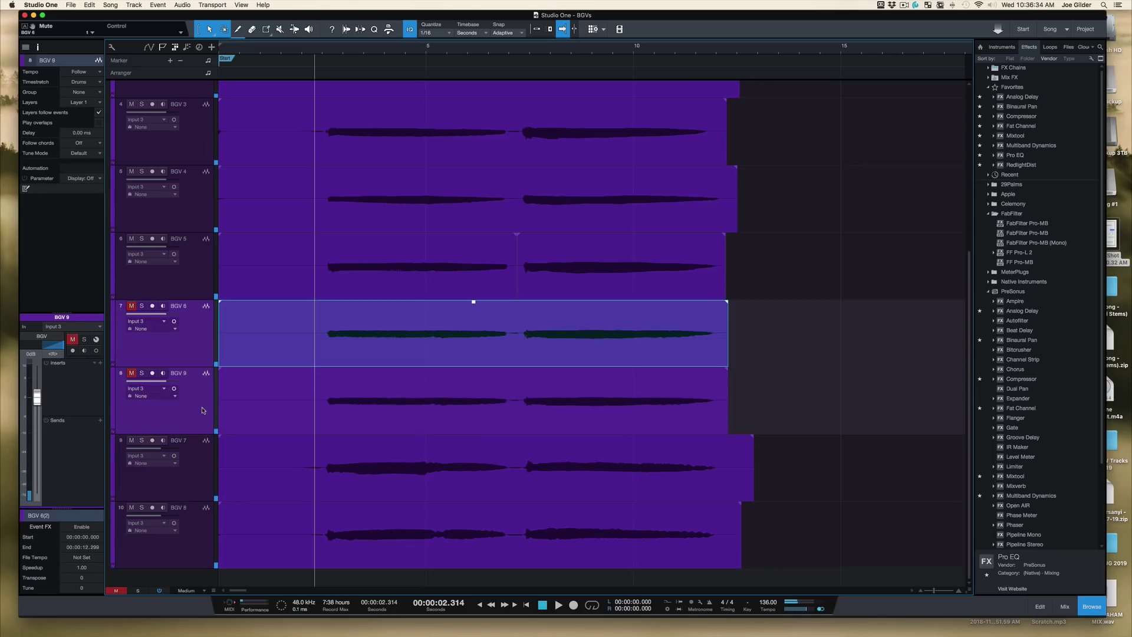
pyautogui.press('space')
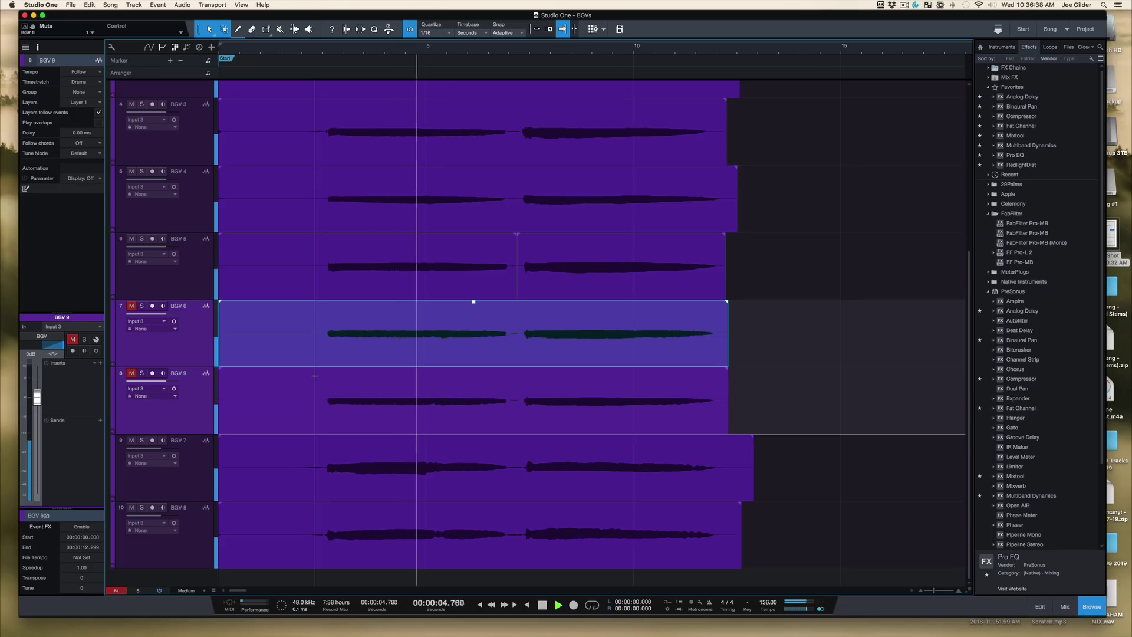
pyautogui.press('space')
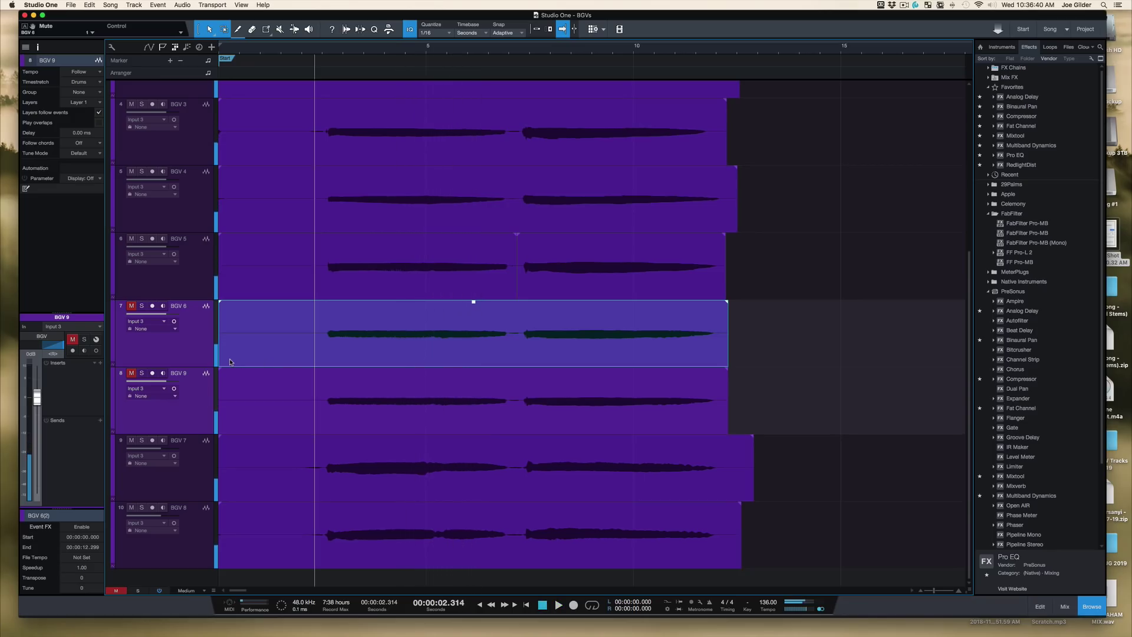
pyautogui.press('m')
pyautogui.click(195, 473)
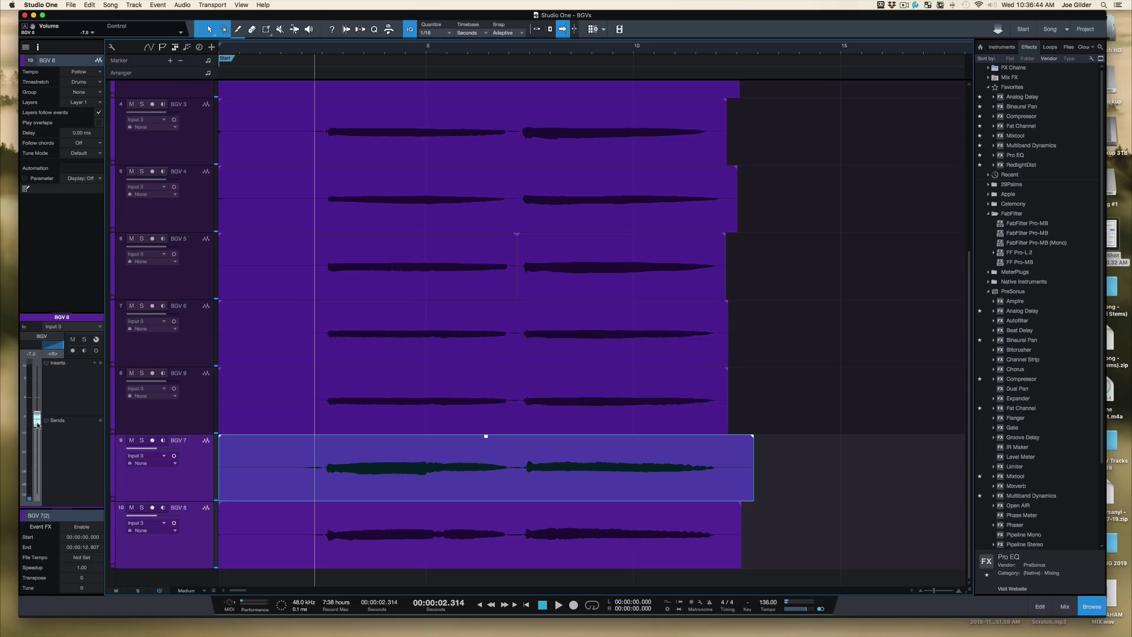
pyautogui.press('space')
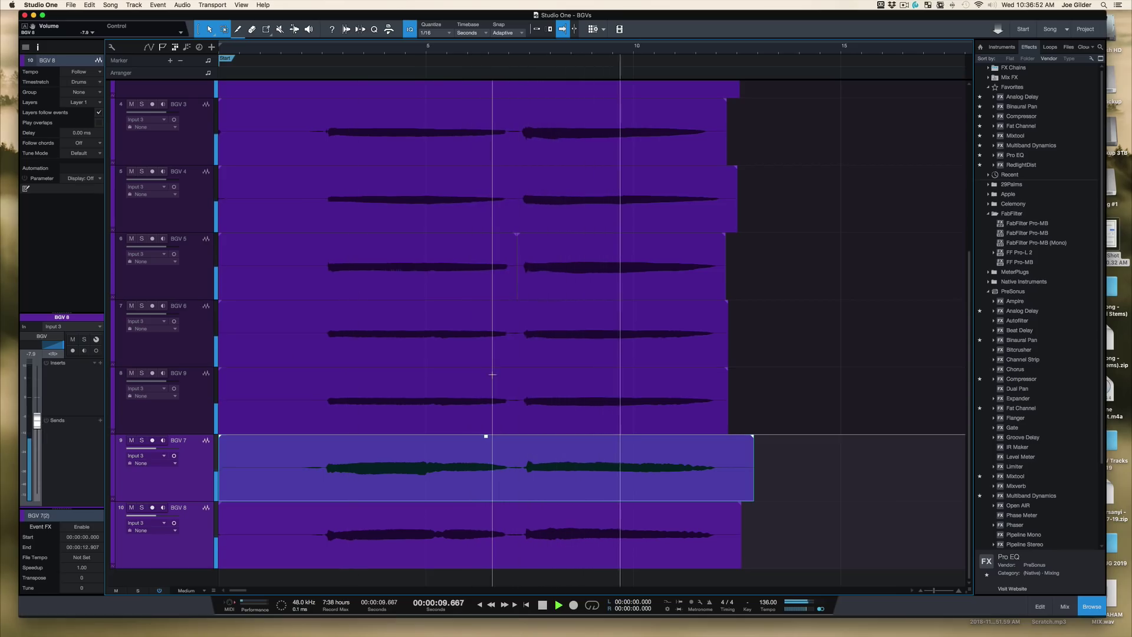
# Stop playback and shrink track height so the guitar, BGV folder and BGV 1–8 fit on screen.
pyautogui.scroll(1, 492, 375)
pyautogui.scroll(5, 492, 374)
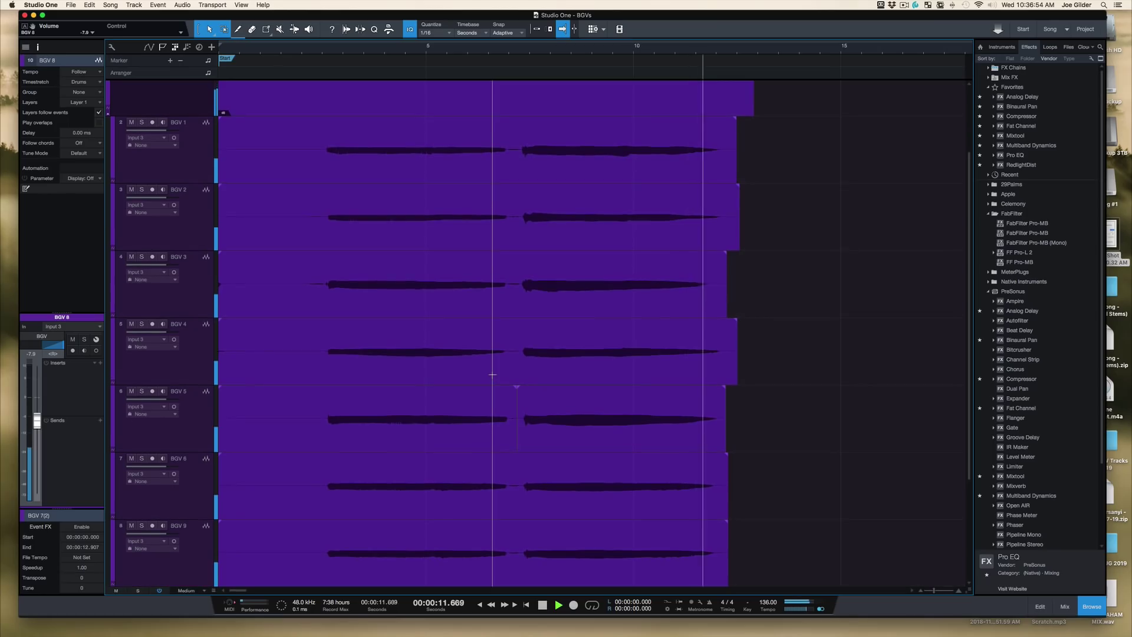
pyautogui.press('space')
pyautogui.press('w')
pyautogui.press('w')
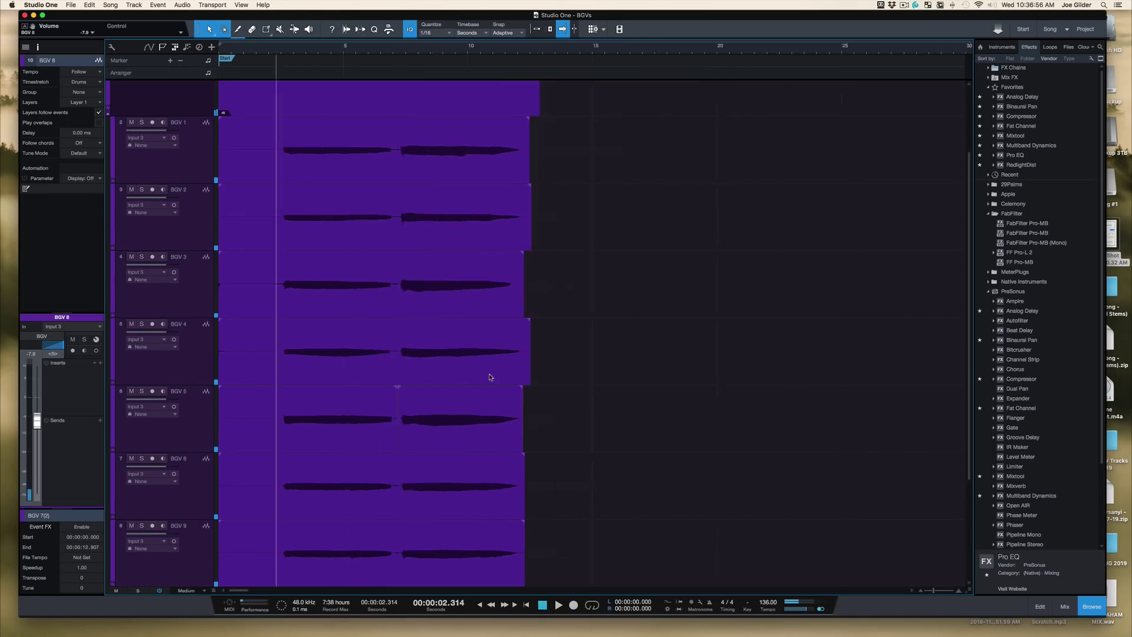
pyautogui.hotkey('shift', 'w')
pyautogui.hotkey('shift', 'e')
pyautogui.hotkey('shift', 'w')
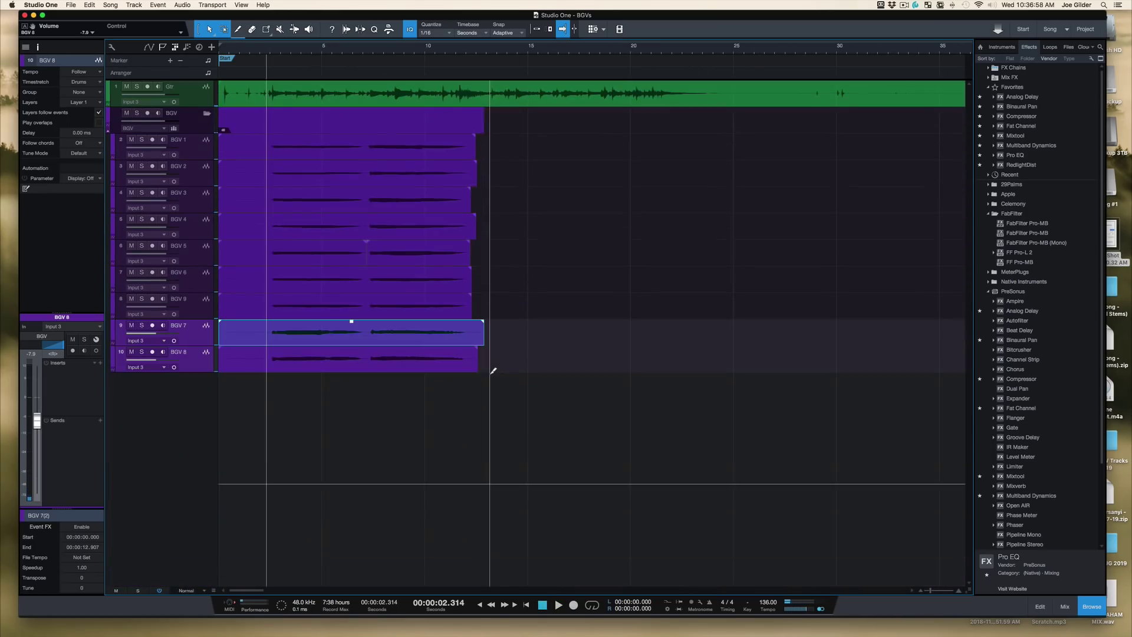
pyautogui.press('e')
pyautogui.press('e')
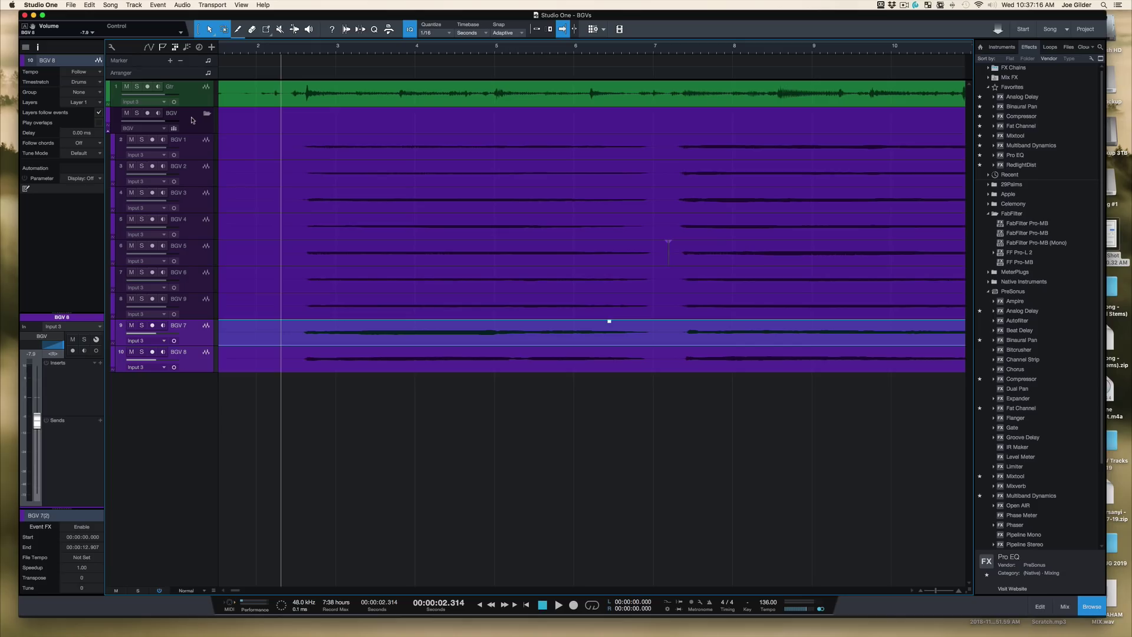
# Solo the BGV folder and play the harmonies alone from about 2.4 seconds.
pyautogui.click(137, 113)
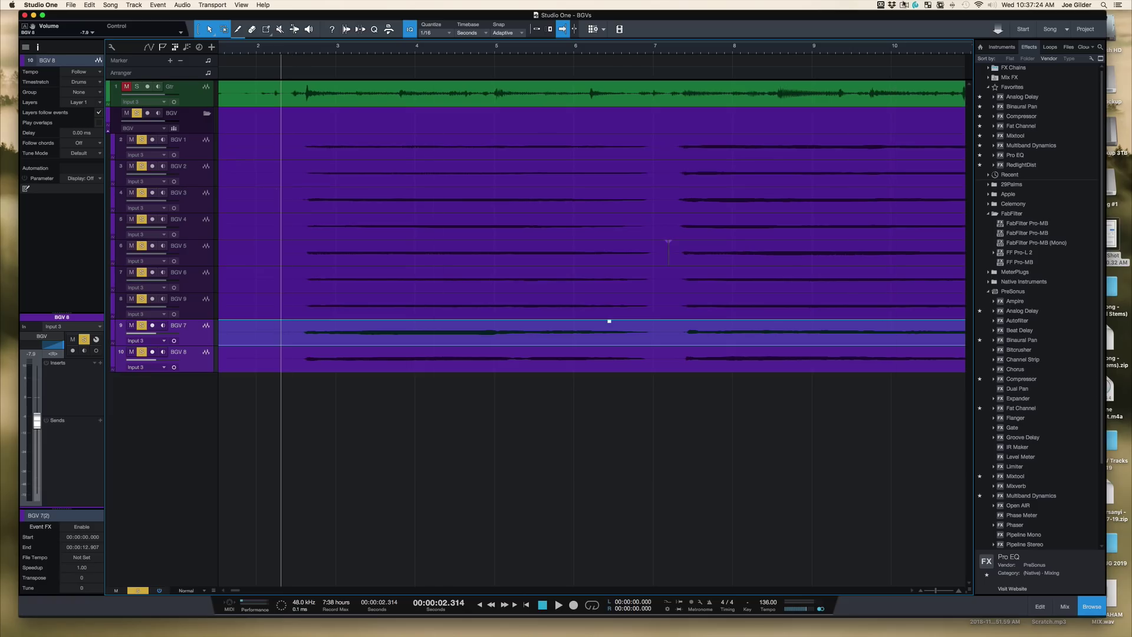
pyautogui.click(904, 5)
pyautogui.click(784, 4)
pyautogui.click(289, 55)
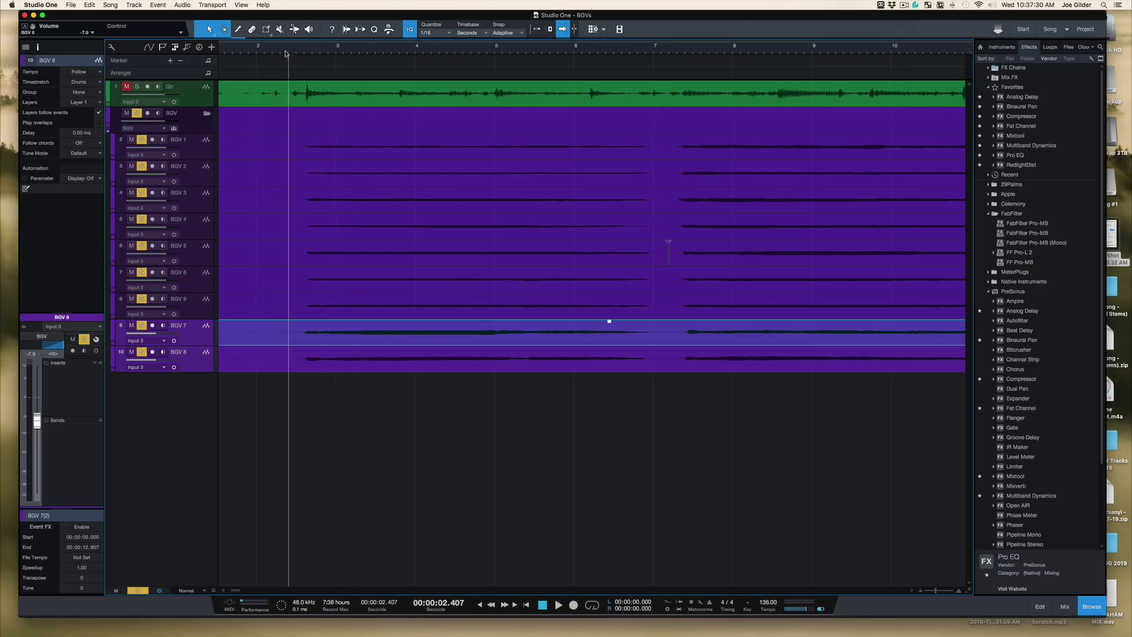
pyautogui.press('space')
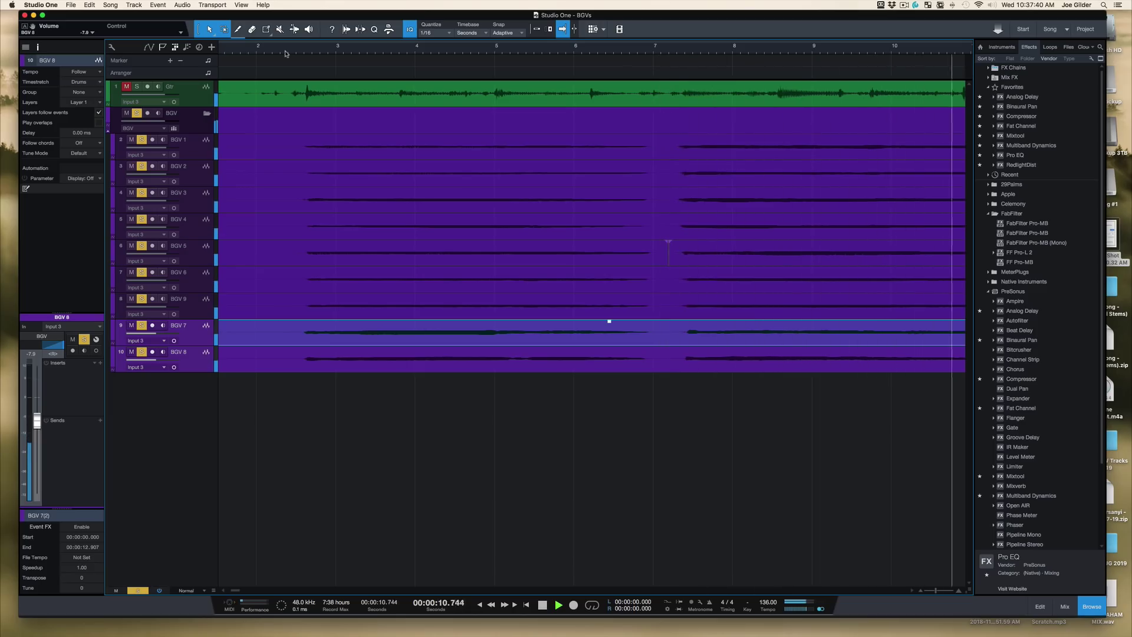
# Clear all solos, play the harmonies with the guitar from near the start, then zoom out.
pyautogui.click(285, 53)
pyautogui.hotkey('shift', 's')
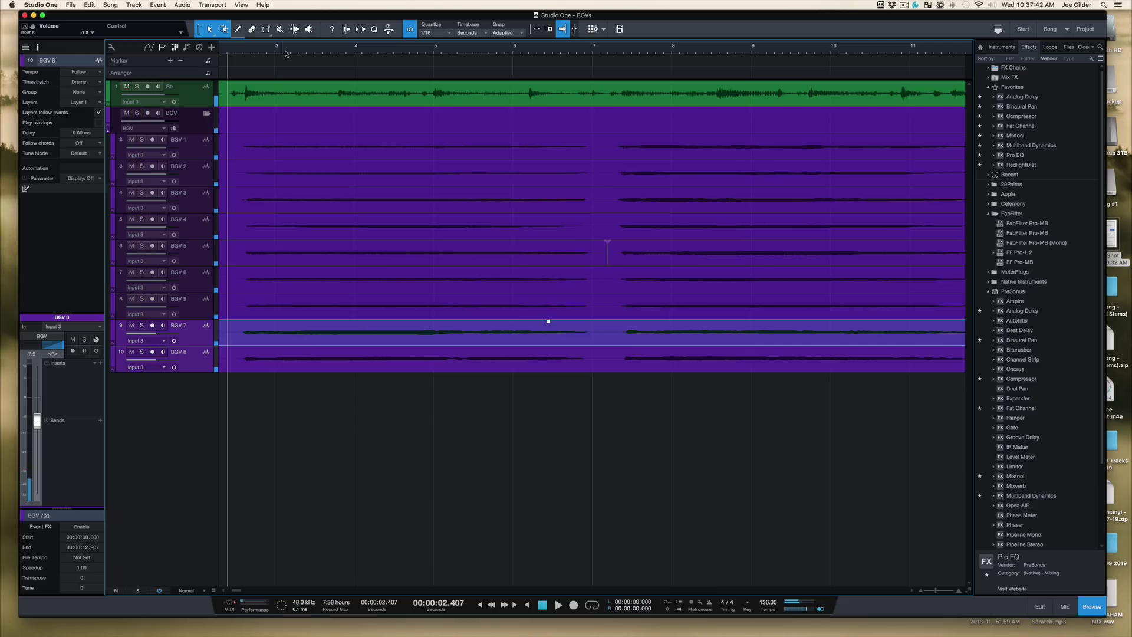
pyautogui.press('space')
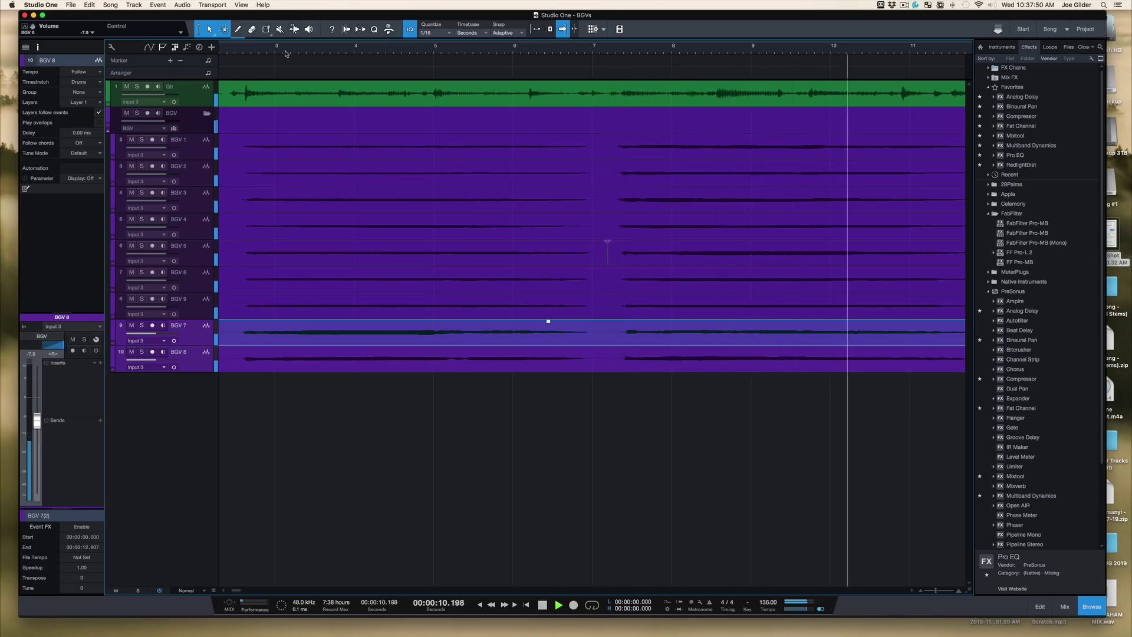
pyautogui.press('space')
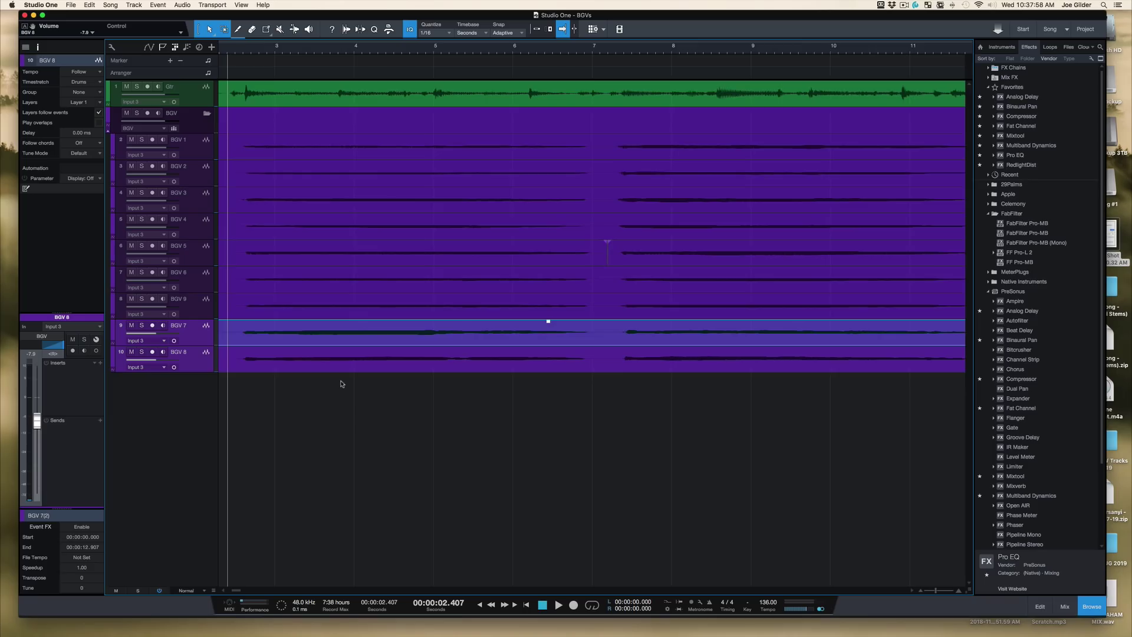
pyautogui.press('w')
pyautogui.press('w')
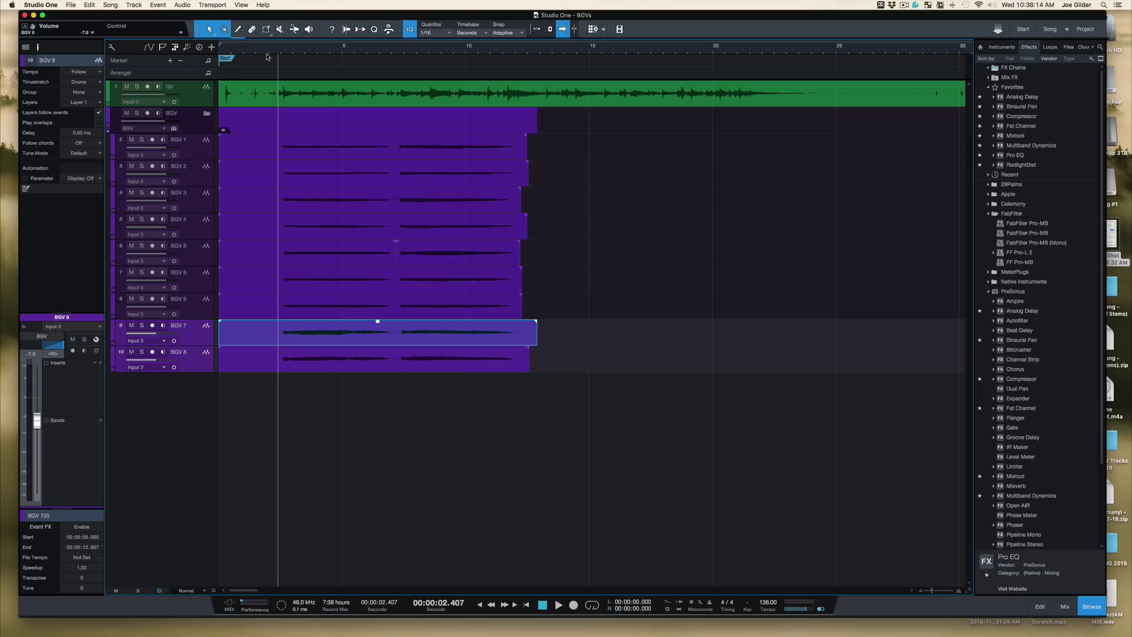
pyautogui.press('space')
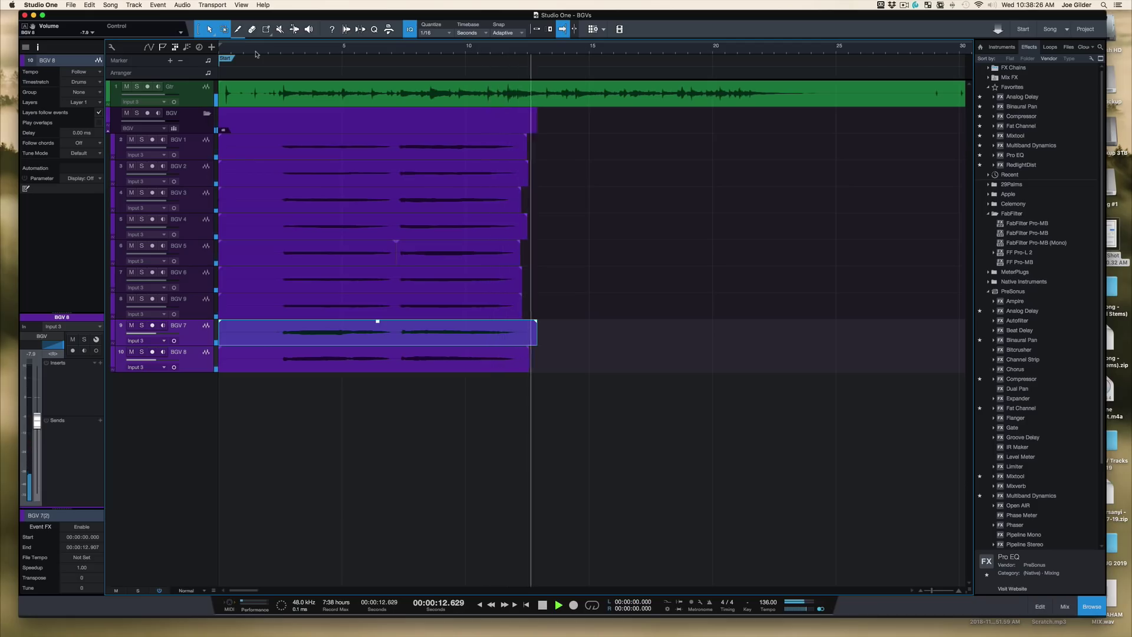
pyautogui.press('space')
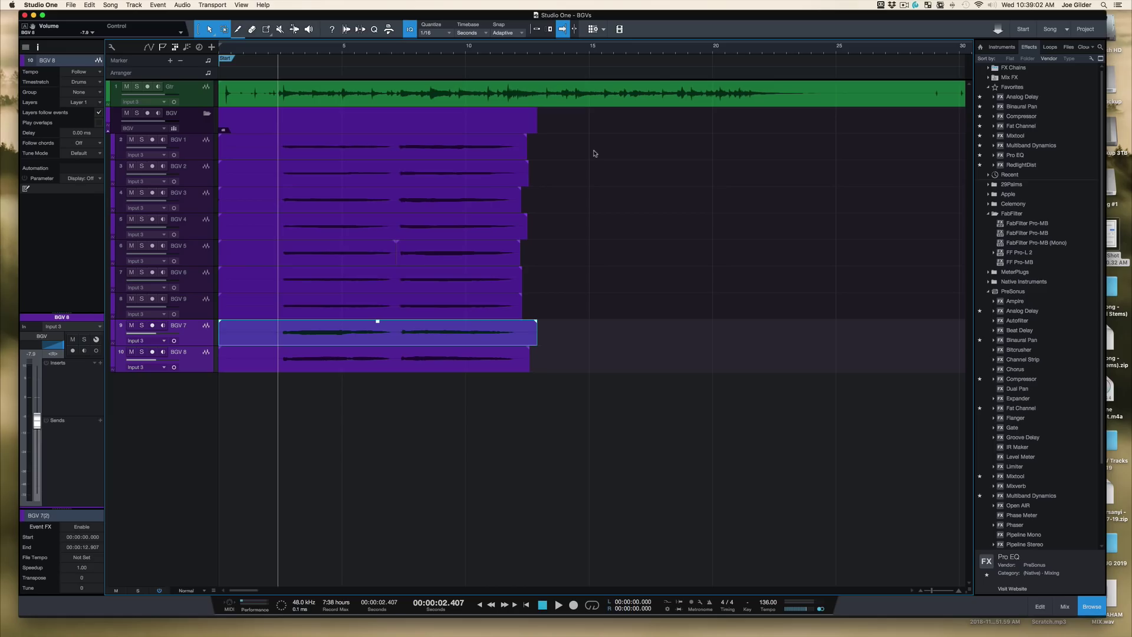
pyautogui.press('w')
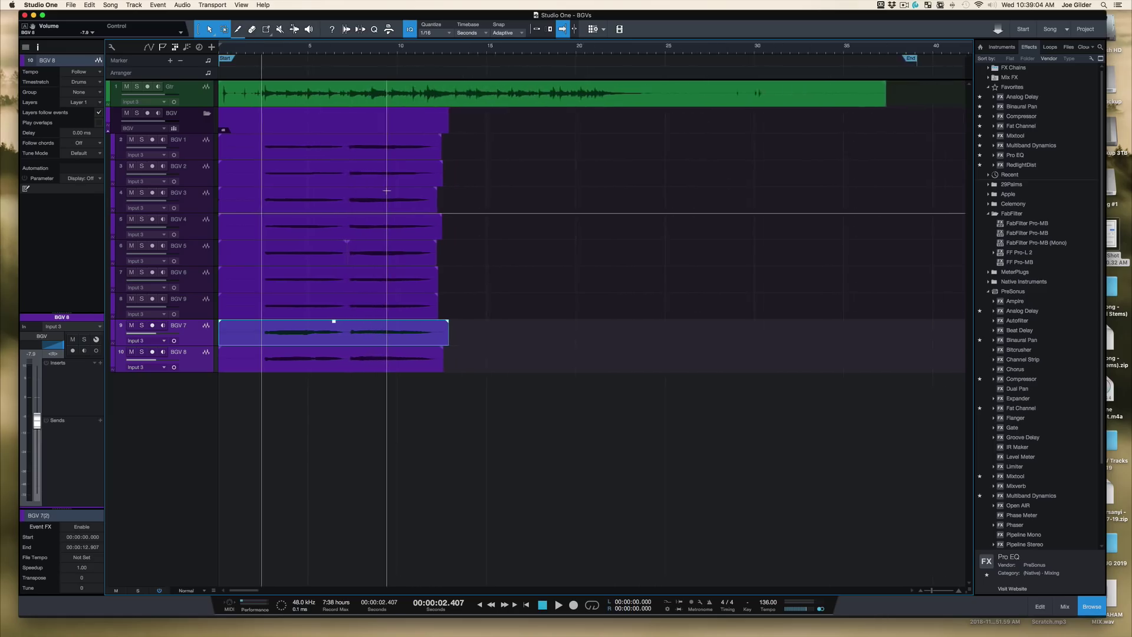
pyautogui.press('e')
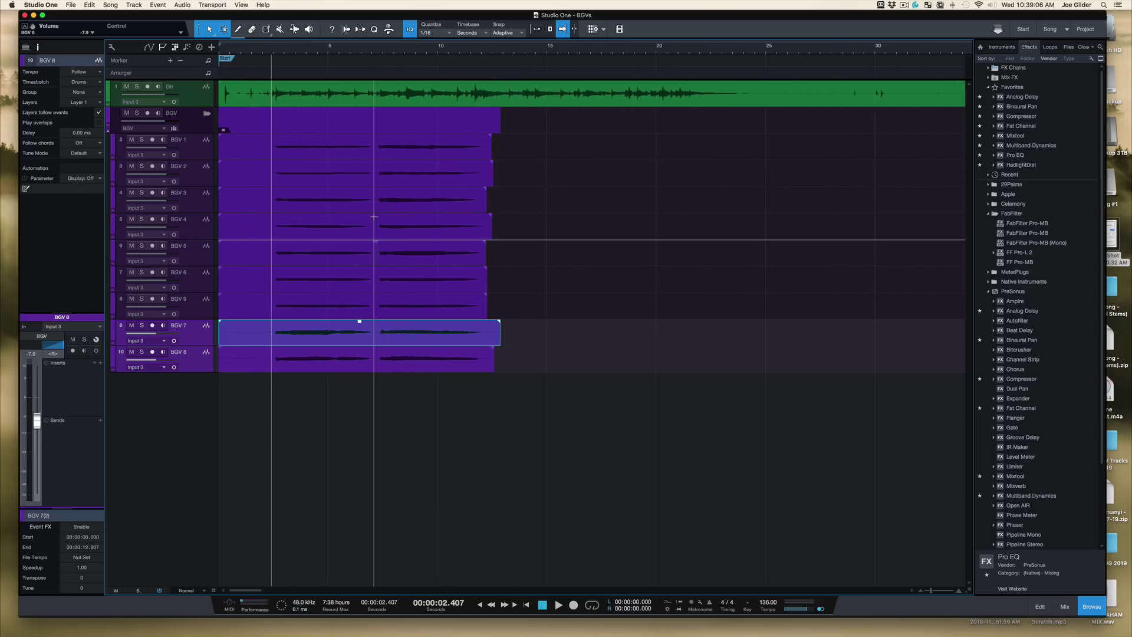